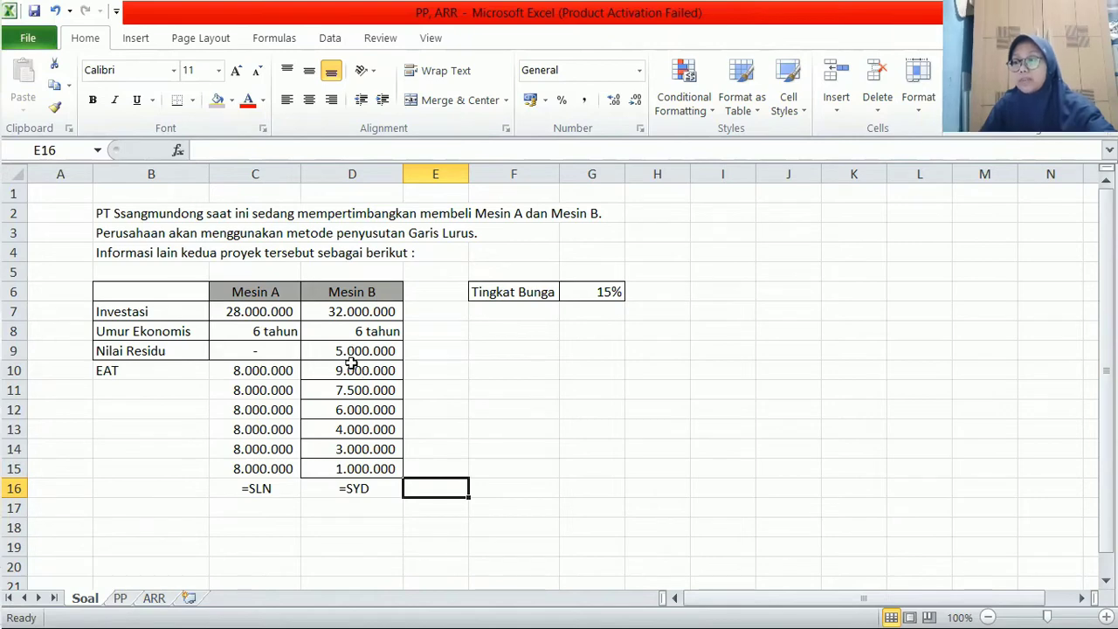
Review both machines' EAT figures and the noted depreciation functions on the Soal sheet, and switch to the PP sheet.
left_click_drag(268, 370, 266, 465)
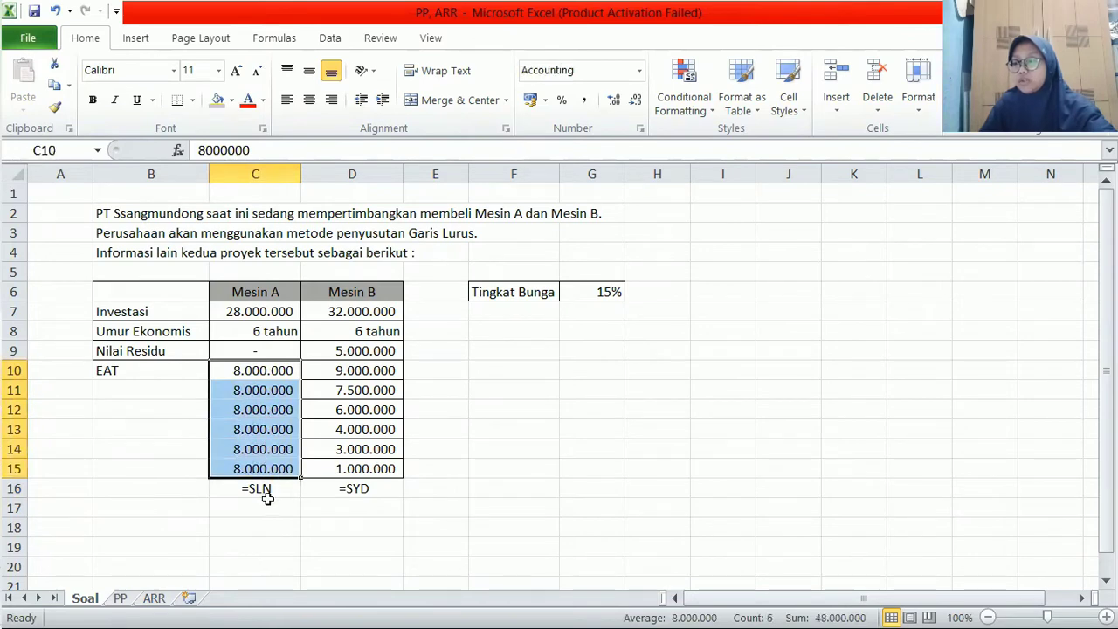
left_click(265, 489)
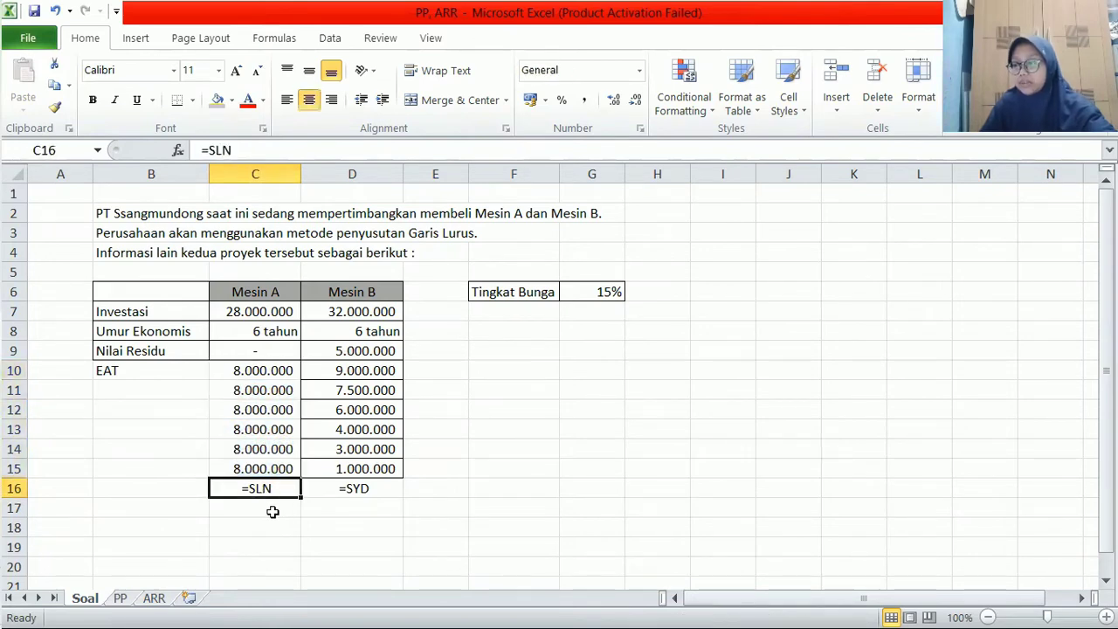
left_click_drag(375, 371, 385, 465)
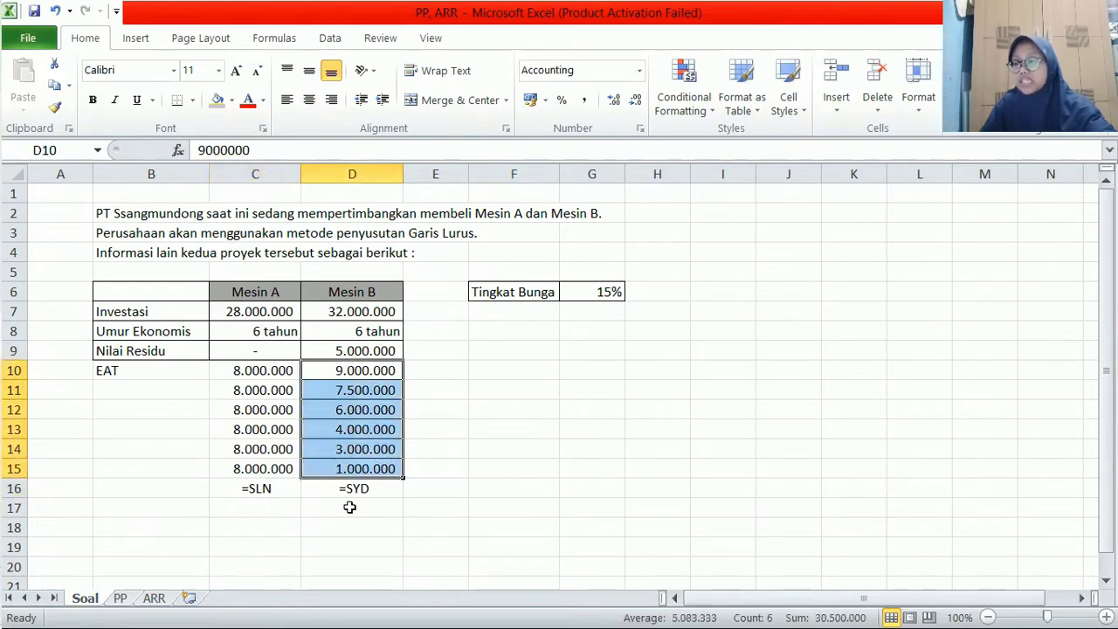
left_click(122, 599)
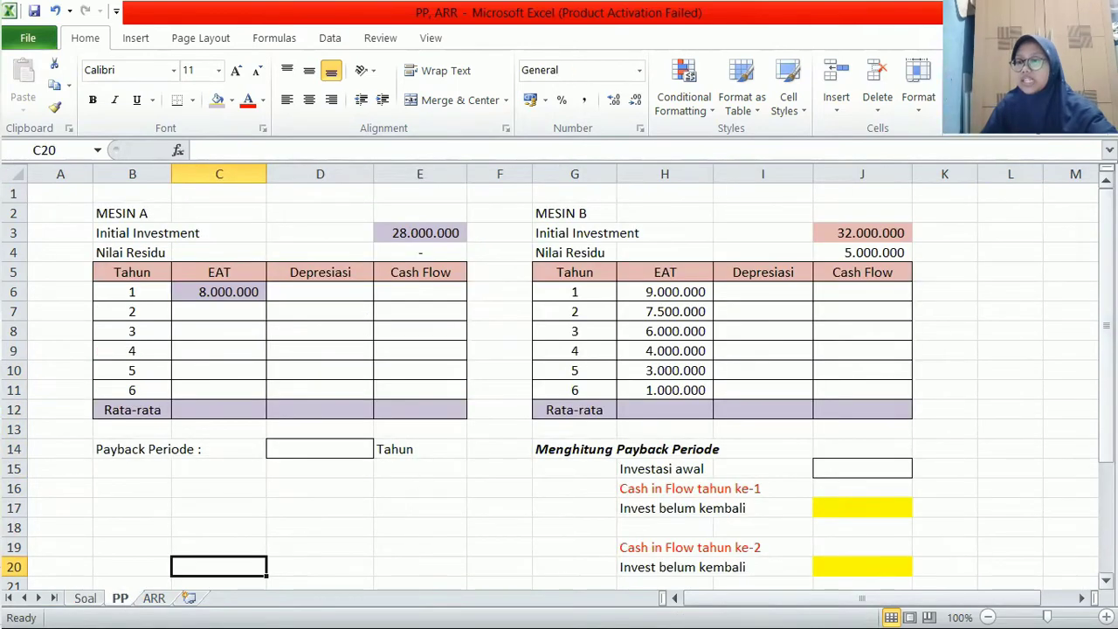
mouse_move(1106, 325)
left_mouse_down()
mouse_move(1107, 406)
mouse_move(1106, 326)
left_mouse_up()
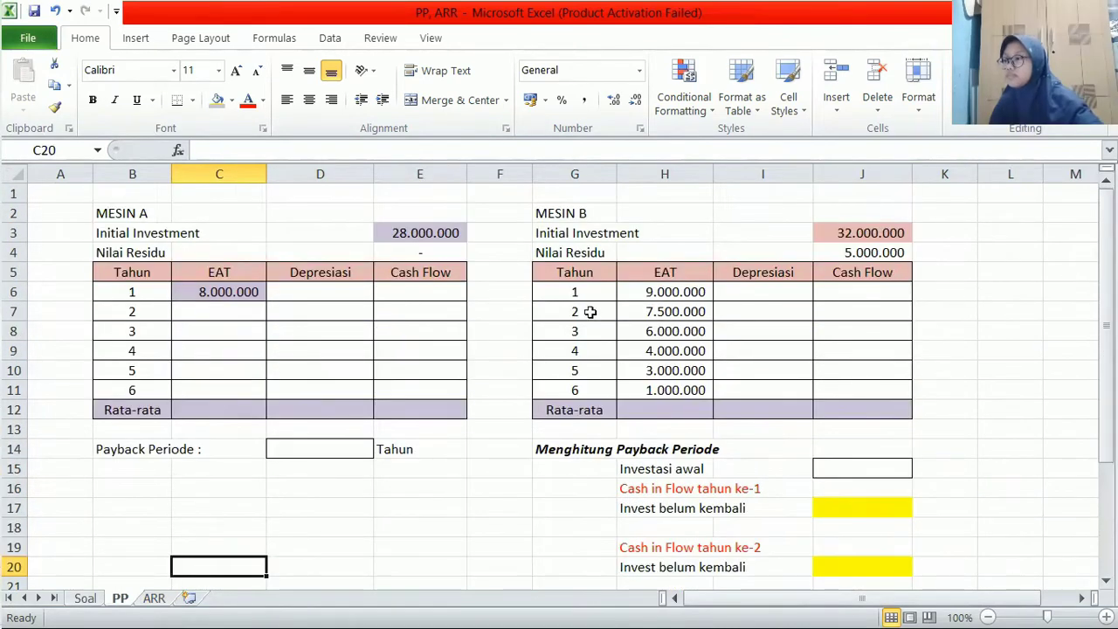
Fill Mesin A's EAT for years 2 to 6 with the absolute reference =$C$6.
left_click(244, 299)
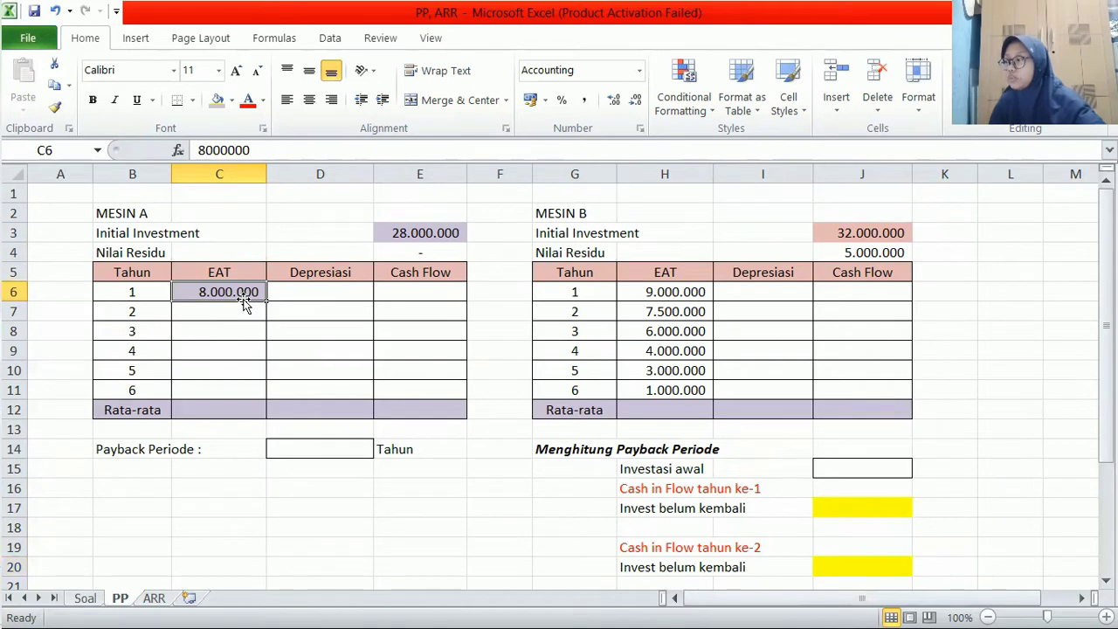
left_click(241, 318)
type("=")
left_click(240, 295)
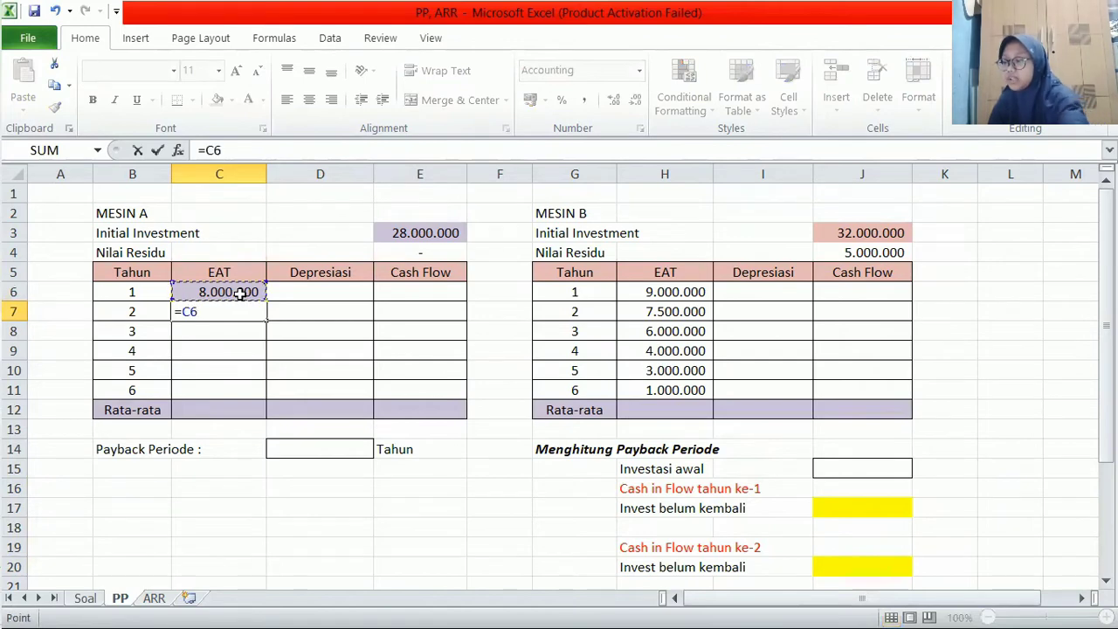
key("F4")
key("Return")
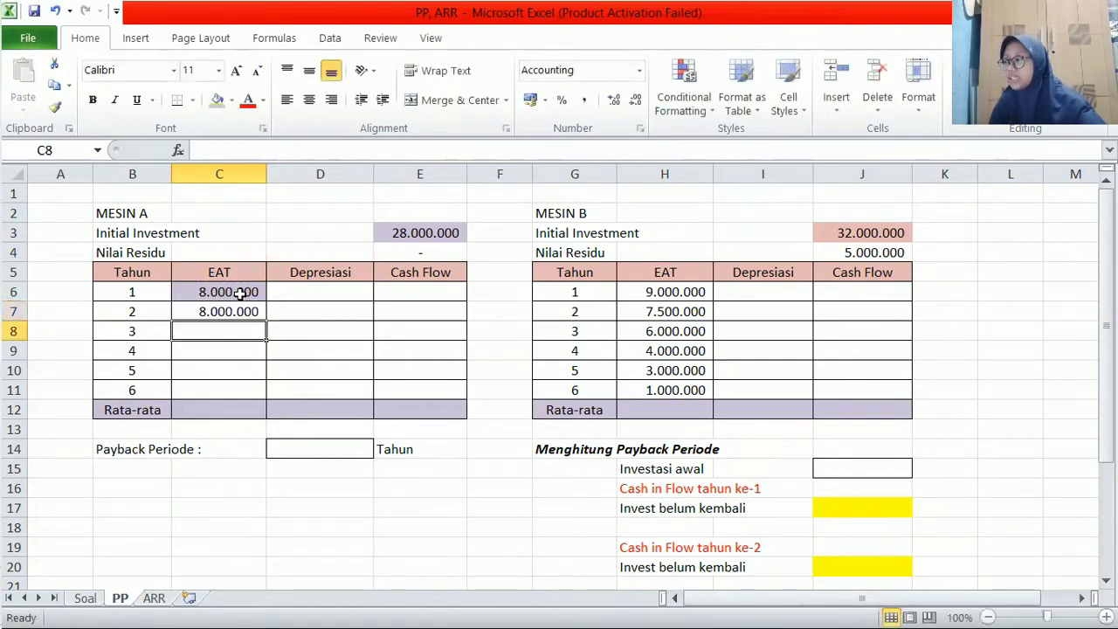
left_click(233, 311)
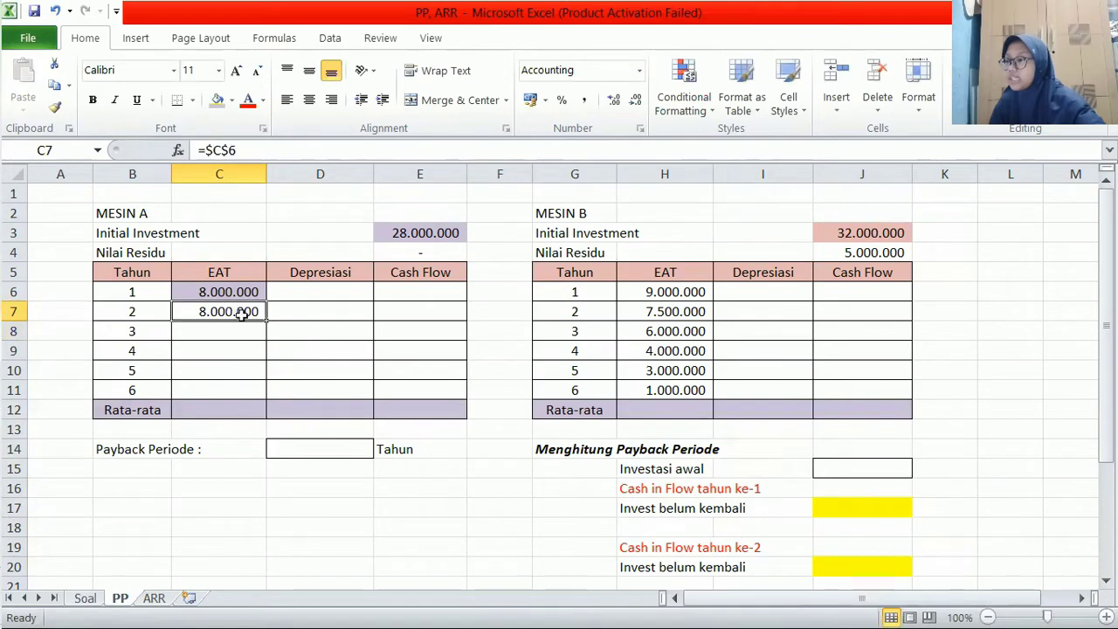
left_click_drag(265, 320, 264, 397)
Check Mesin A's data on the Soal sheet and begin an SLN formula in PP cell D6 with $E$3 as the cost.
left_click(319, 297)
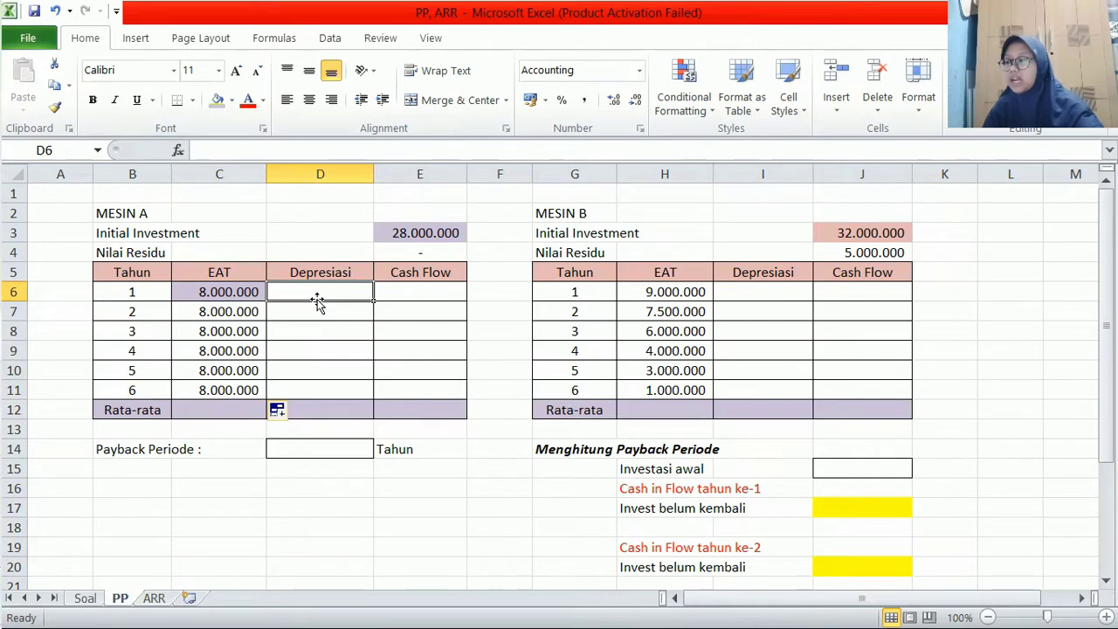
left_click(85, 598)
left_click_drag(265, 369, 276, 466)
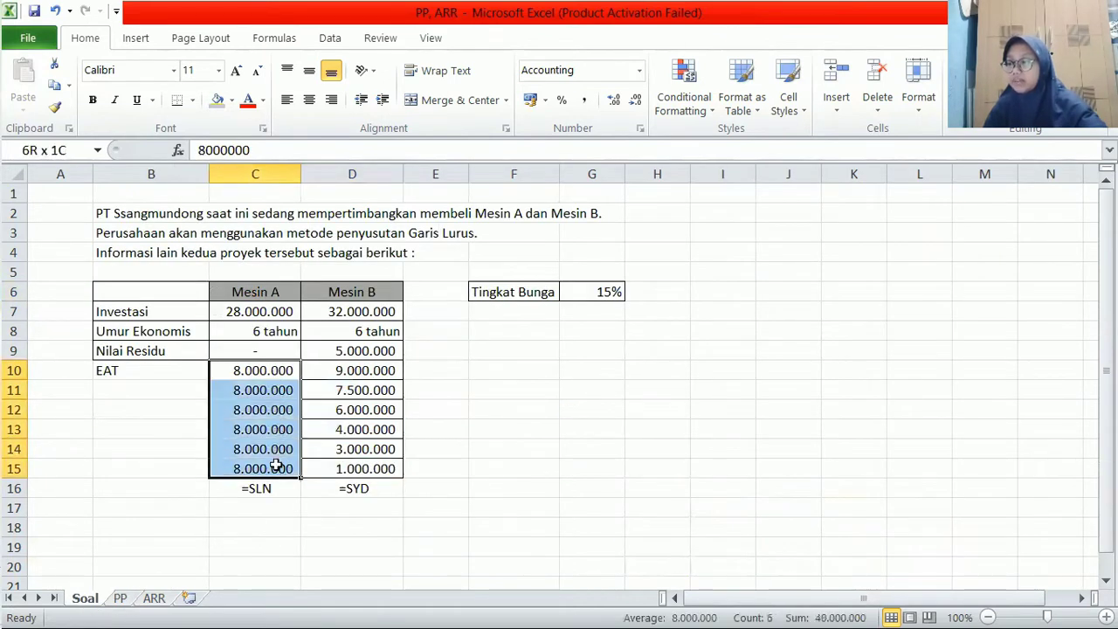
left_click(129, 599)
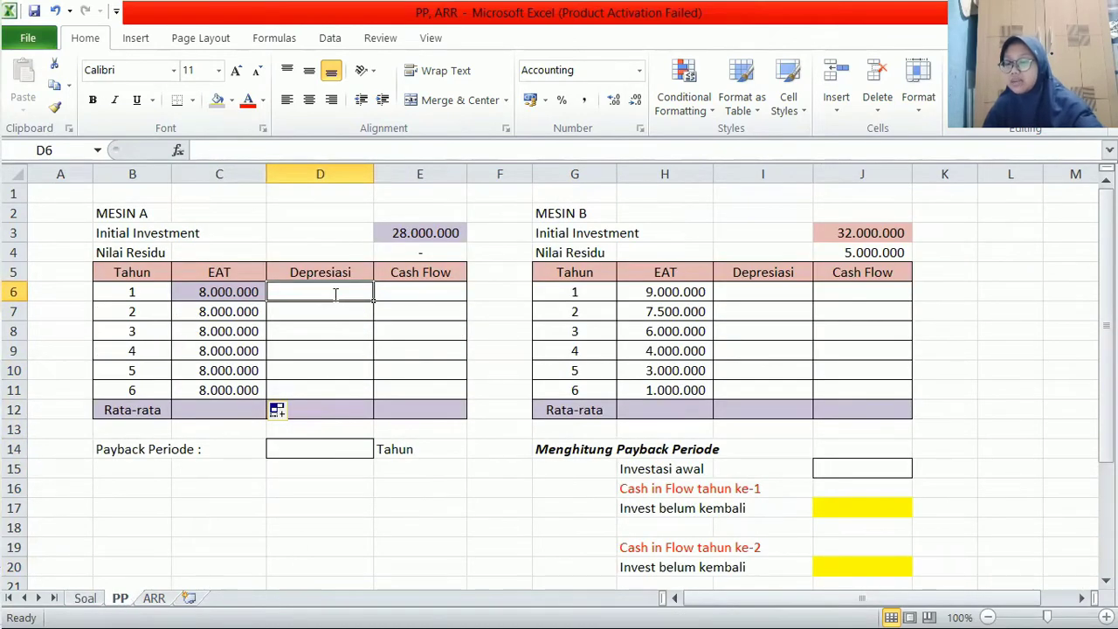
type("=SLN")
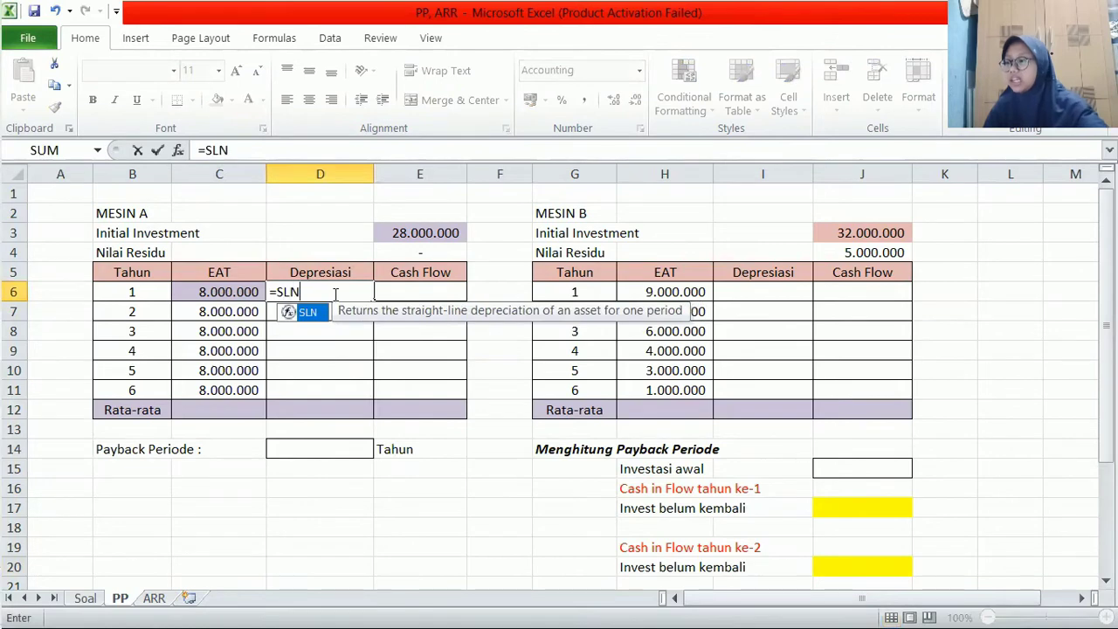
double_click(310, 313)
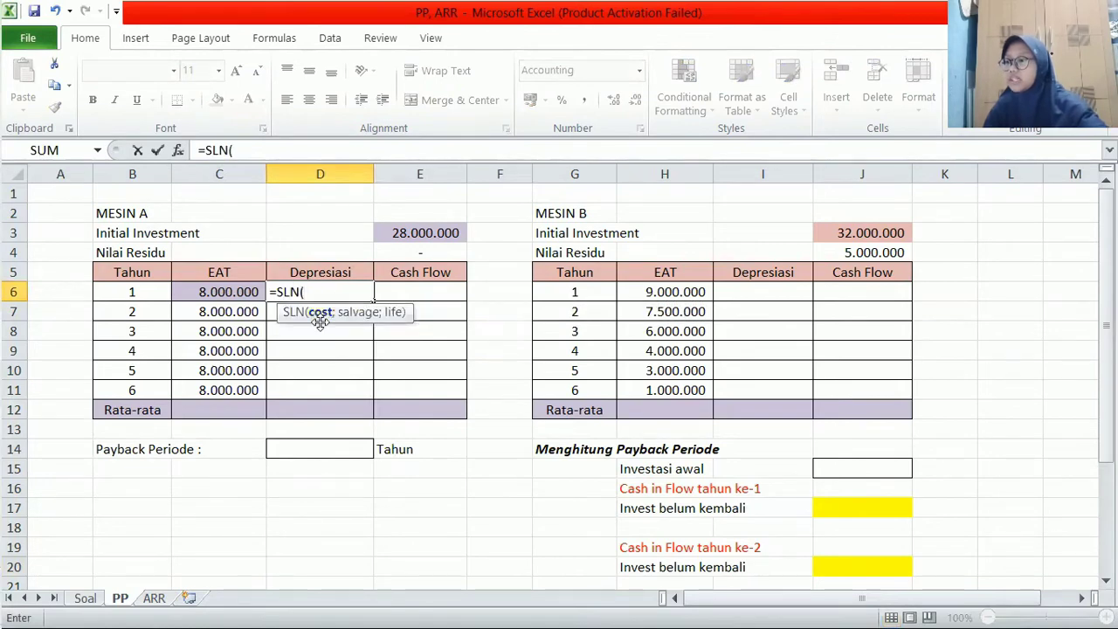
left_click(406, 231)
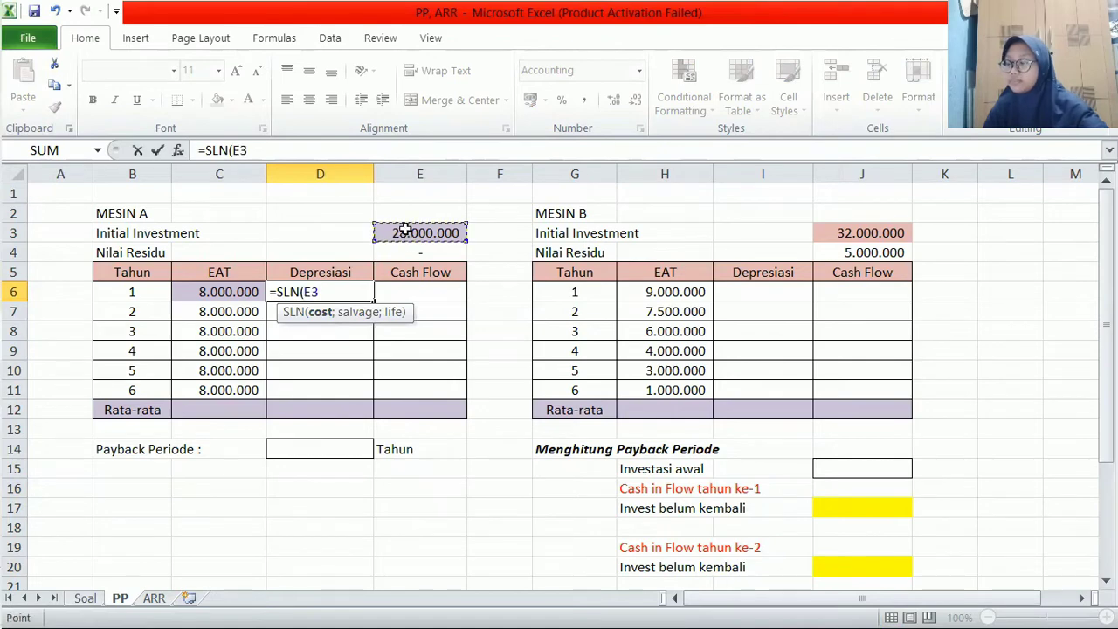
key("F4")
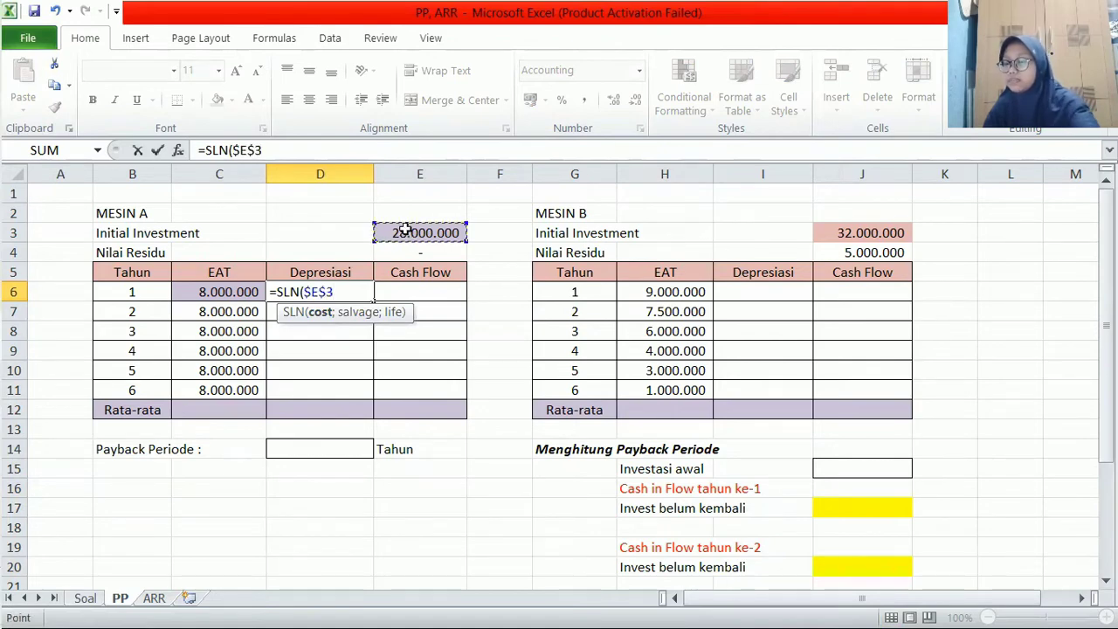
type(";")
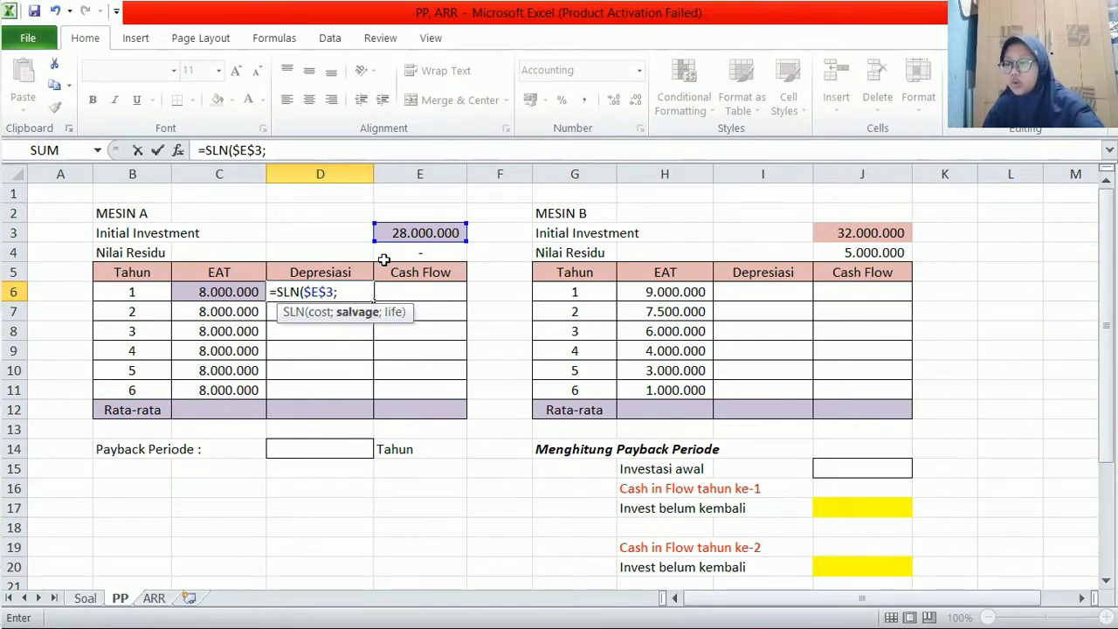
Complete Mesin A's year 1 depreciation formula with a salvage value of 0 and a life of 6.
type("0;Soal!")
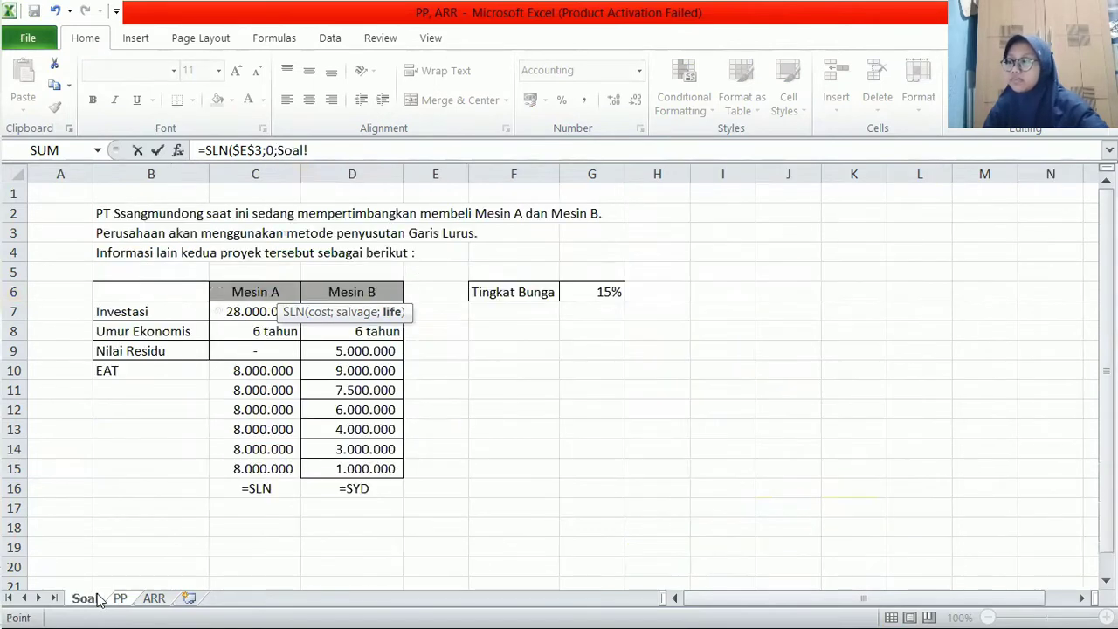
left_click(96, 599)
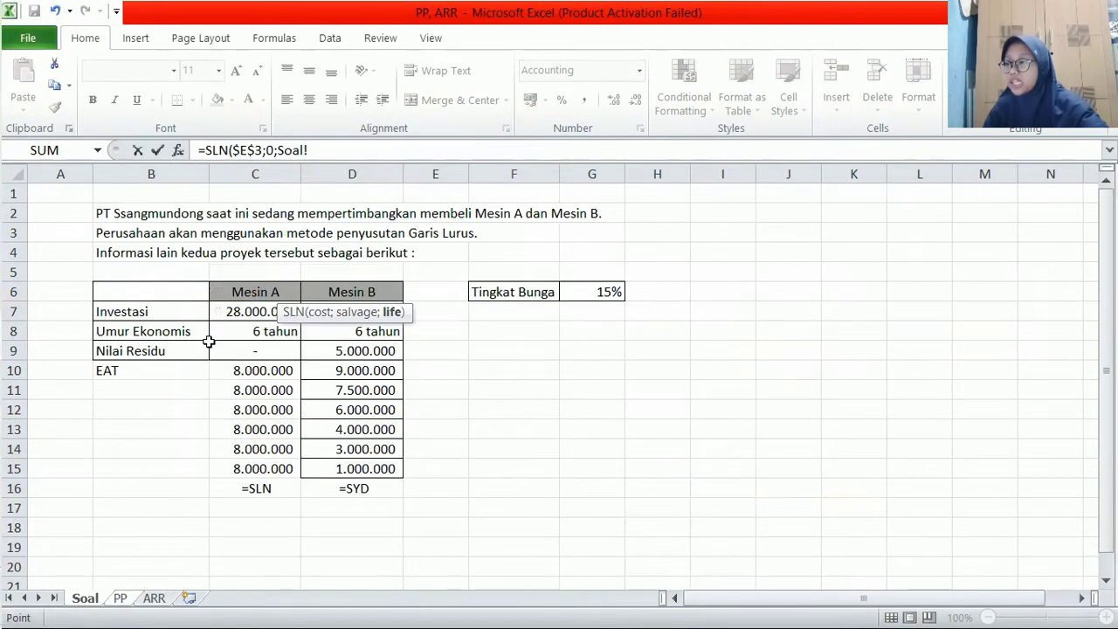
left_click(121, 599)
key("BackSpace")
key("BackSpace")
key("BackSpace")
type("6")
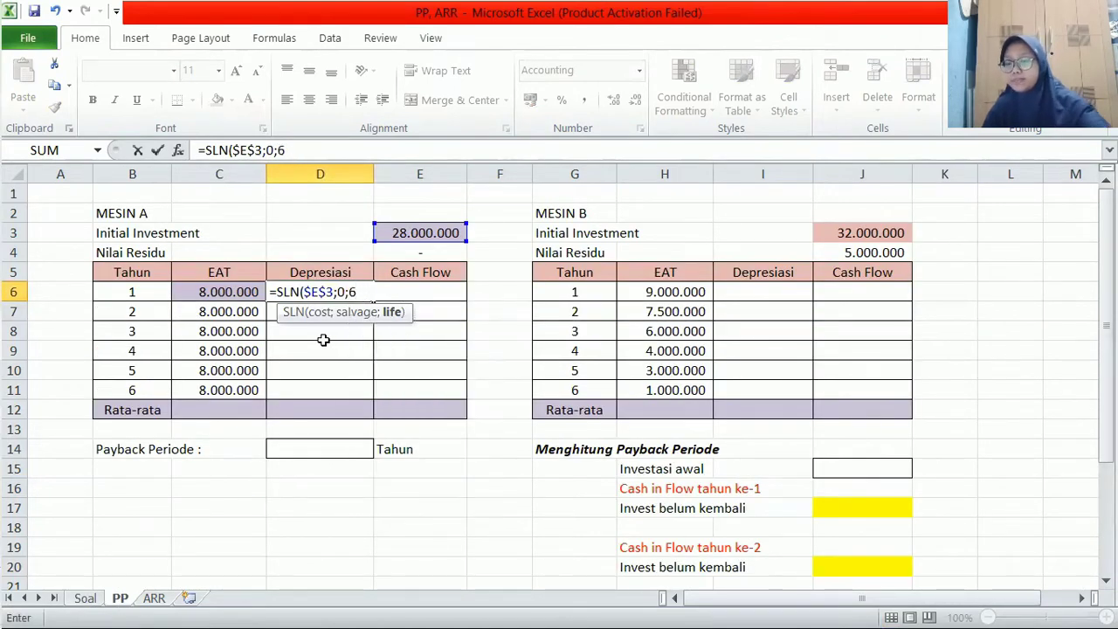
key("Return")
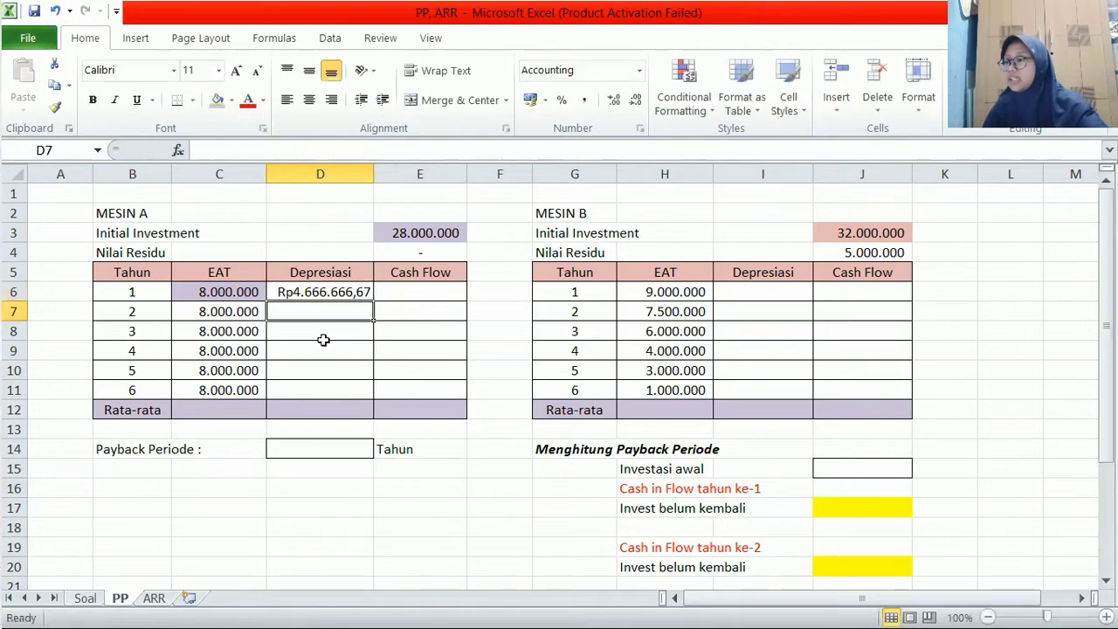
Copy Mesin A's depreciation formula down to year 6 and change D6:D11 from currency to comma-style number formatting.
left_click(341, 295)
left_click_drag(374, 299, 374, 395)
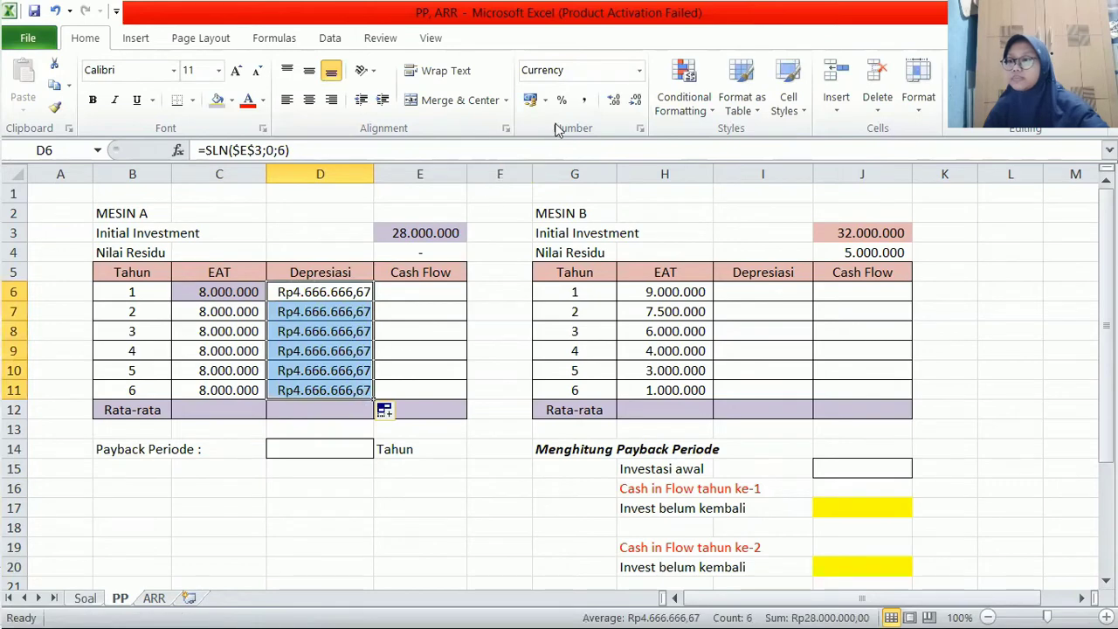
left_click(639, 77)
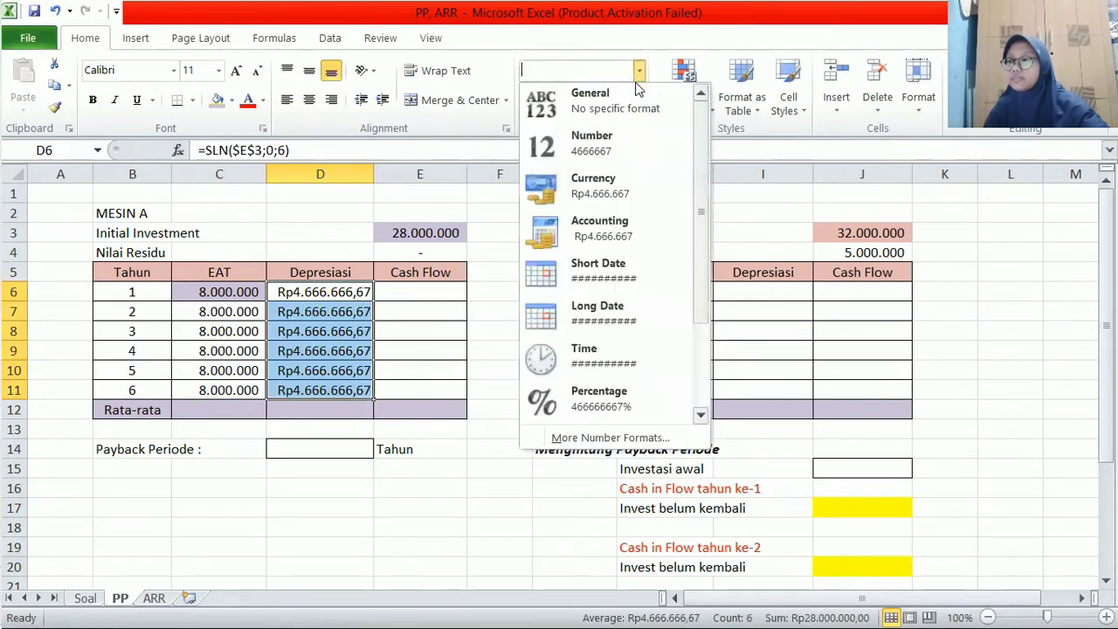
left_click(635, 93)
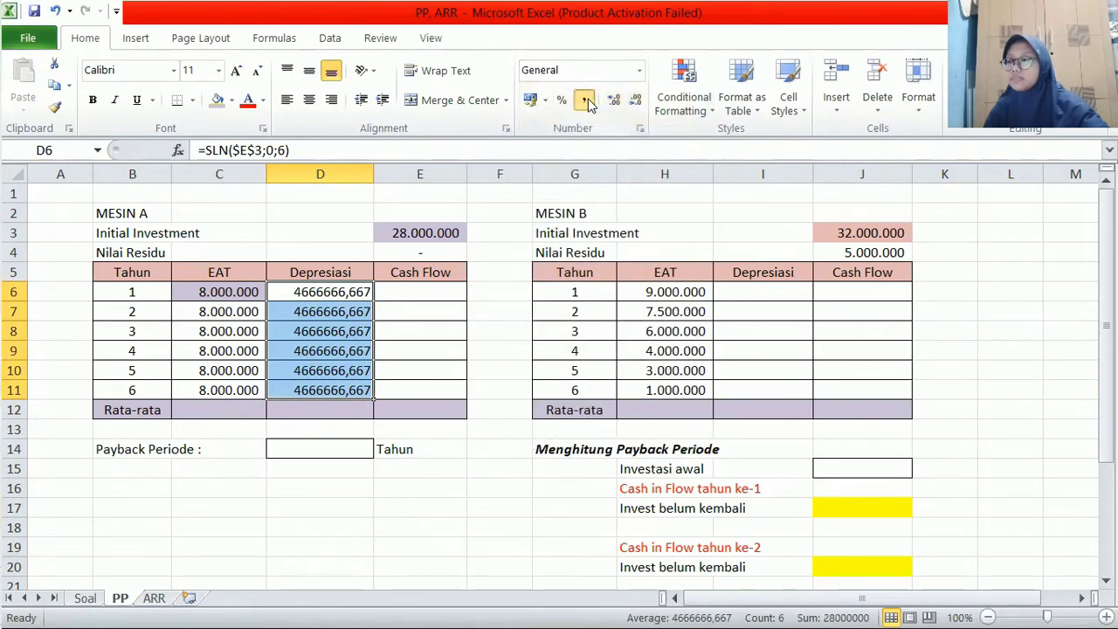
left_click(588, 100)
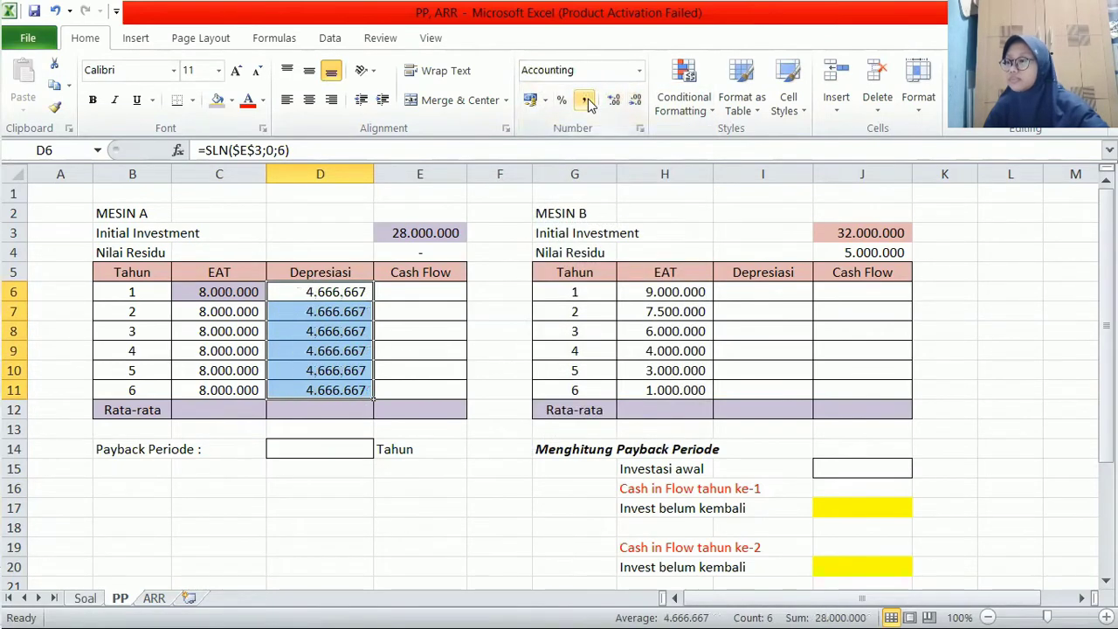
Calculate Mesin A's year 1 cash flow as =C6+D6 and copy the formula down to year 6.
left_click(432, 291)
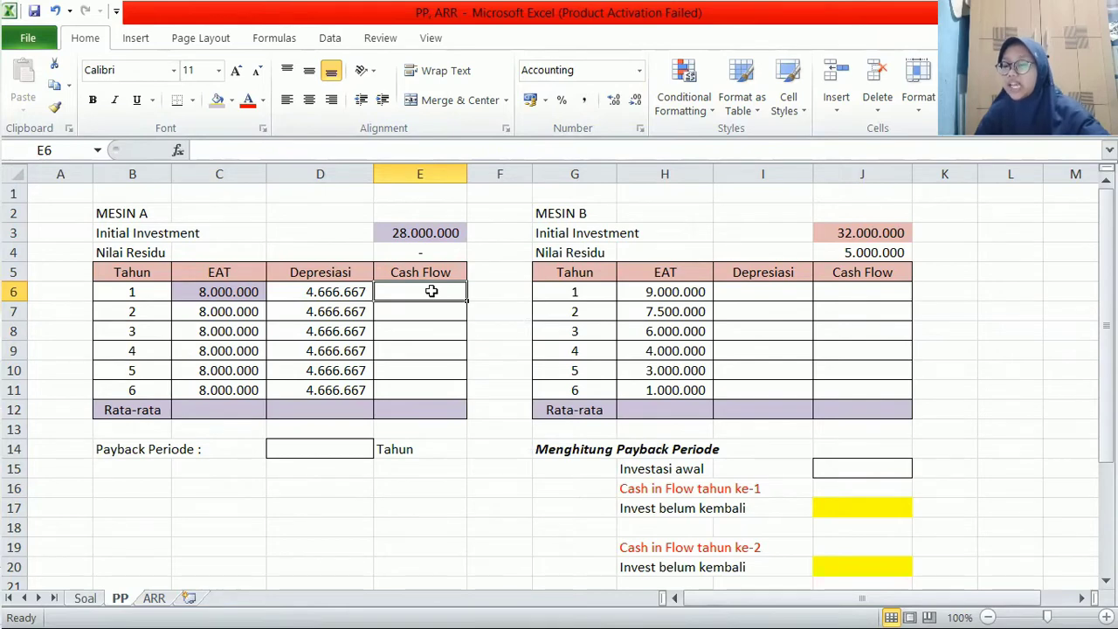
type("=")
left_click(239, 295)
type("+")
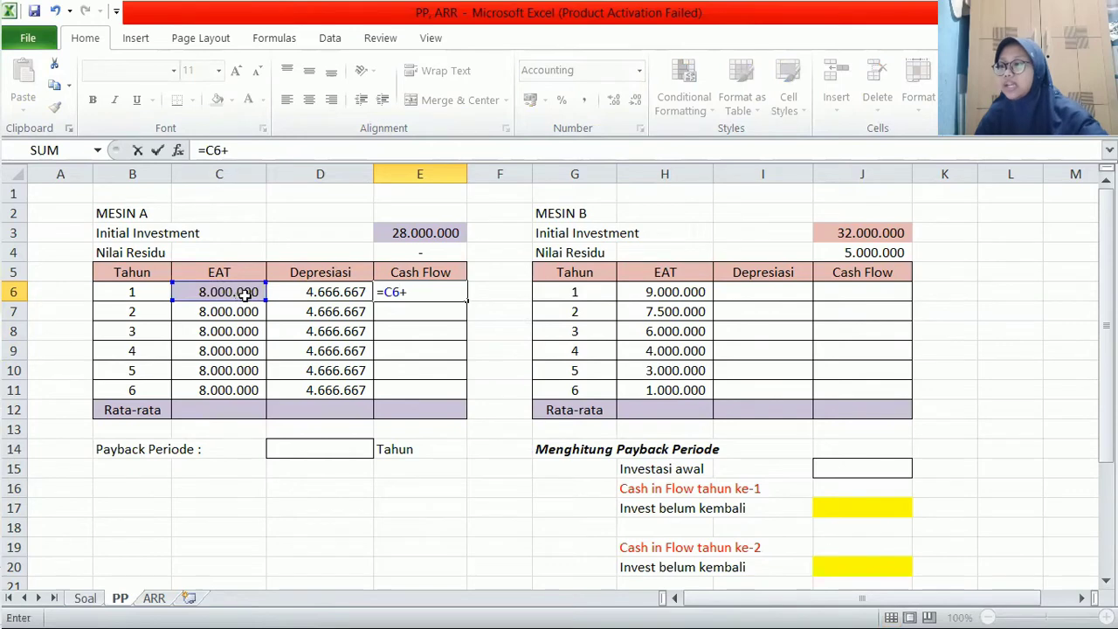
left_click(305, 293)
key("Return")
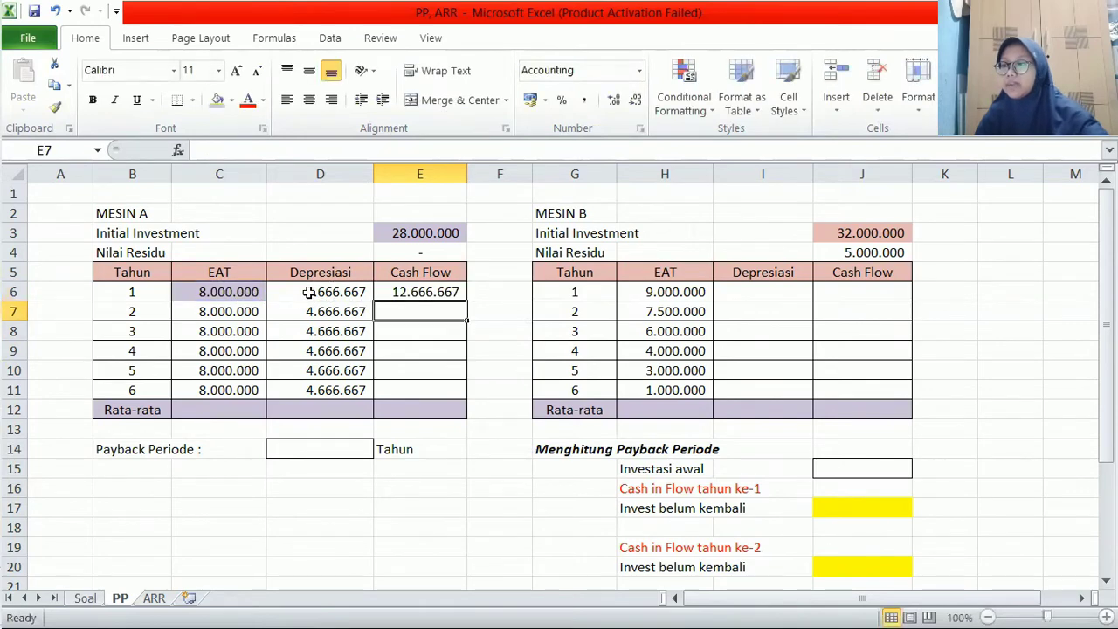
left_click(398, 291)
left_click_drag(465, 300, 458, 395)
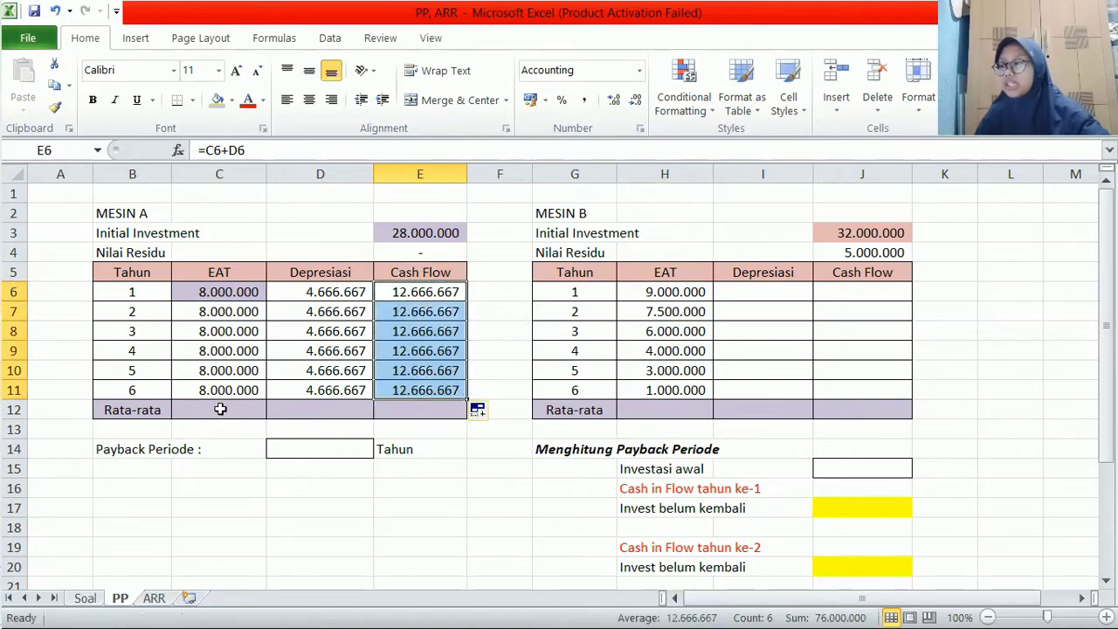
Average Mesin A's EAT, Depresiasi and Cash Flow columns in the Rata-rata row, cells C12:E12.
left_click_drag(220, 409, 400, 408)
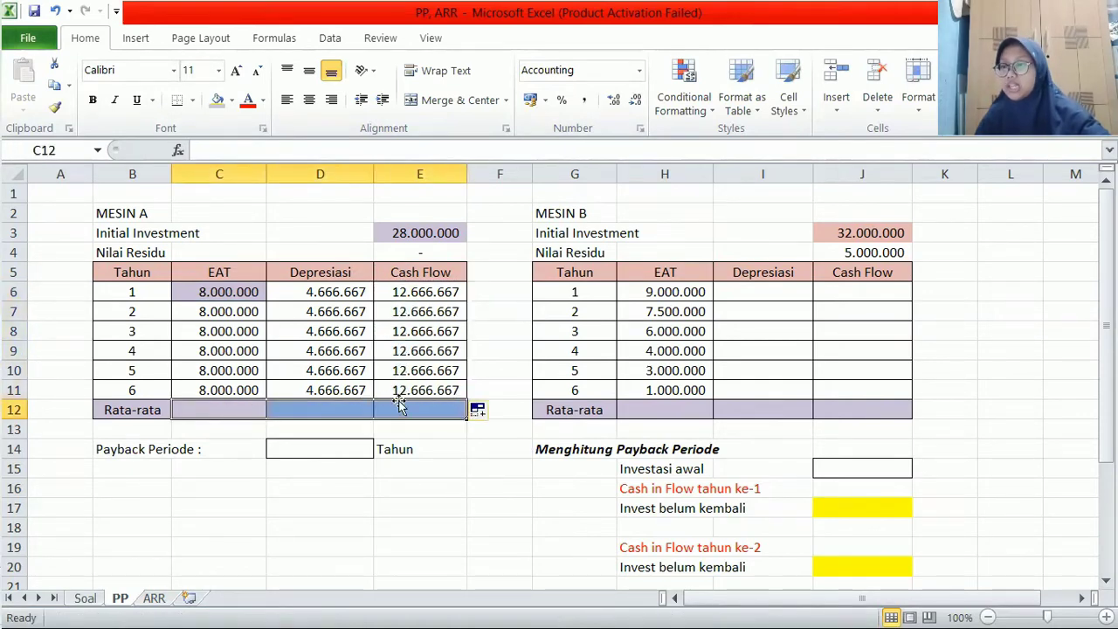
left_click(274, 38)
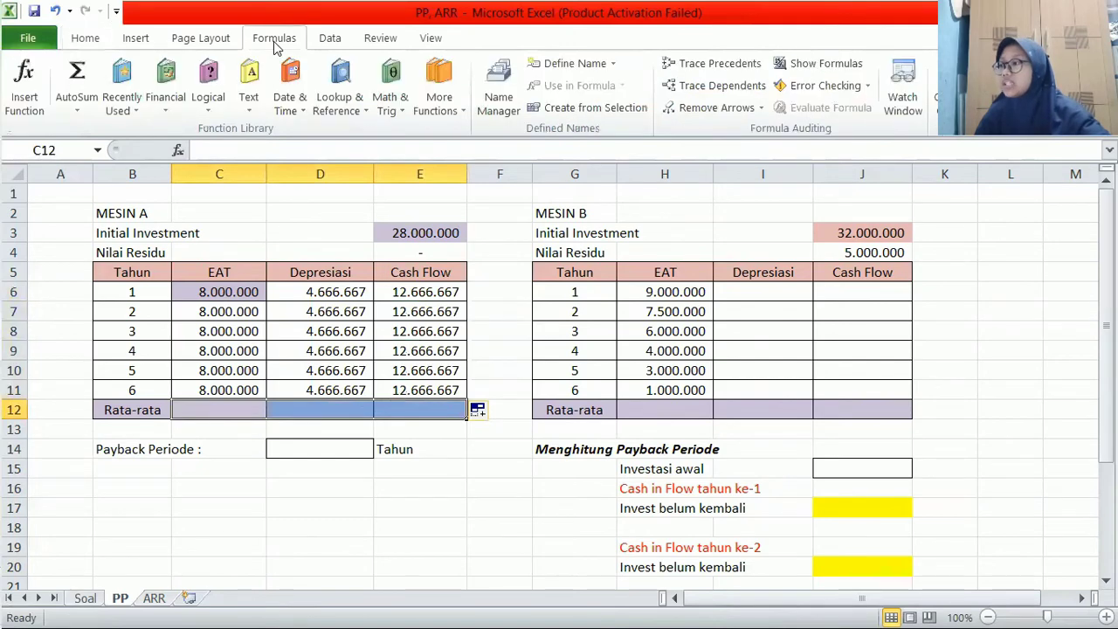
left_click(77, 110)
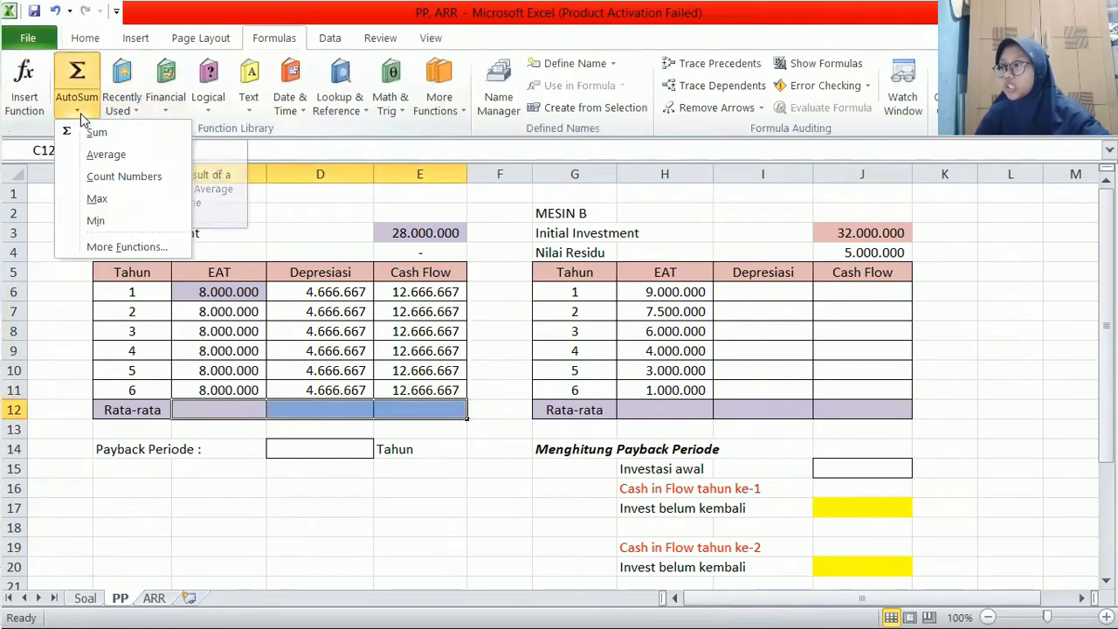
left_click(103, 158)
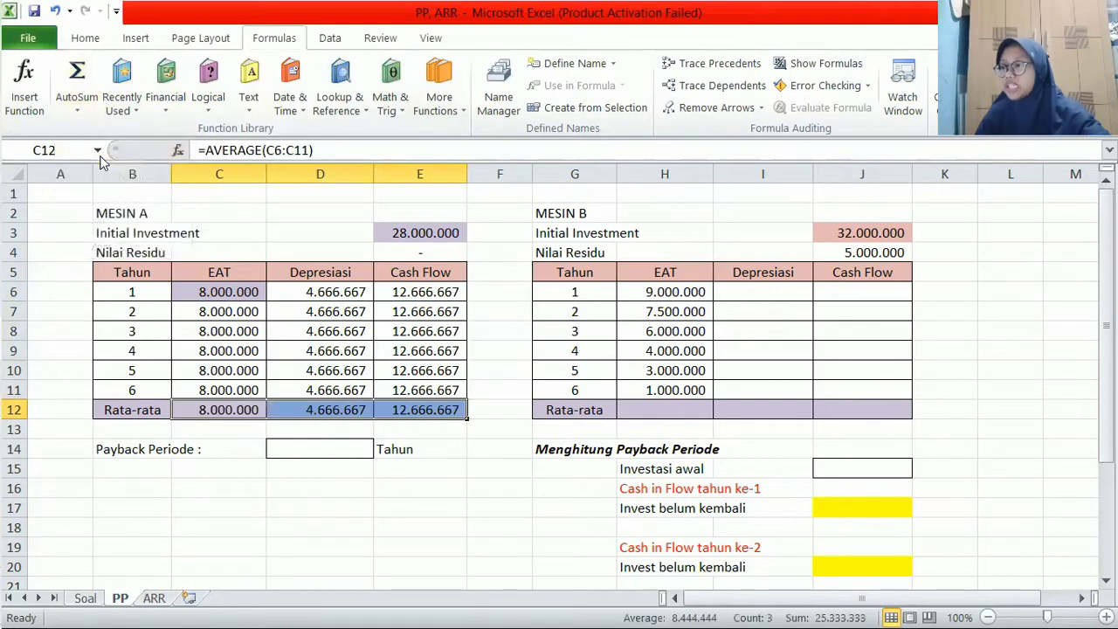
Calculate Mesin A's payback period in D14 by dividing the initial investment by the average cash flow, =E3/E12.
left_click(313, 453)
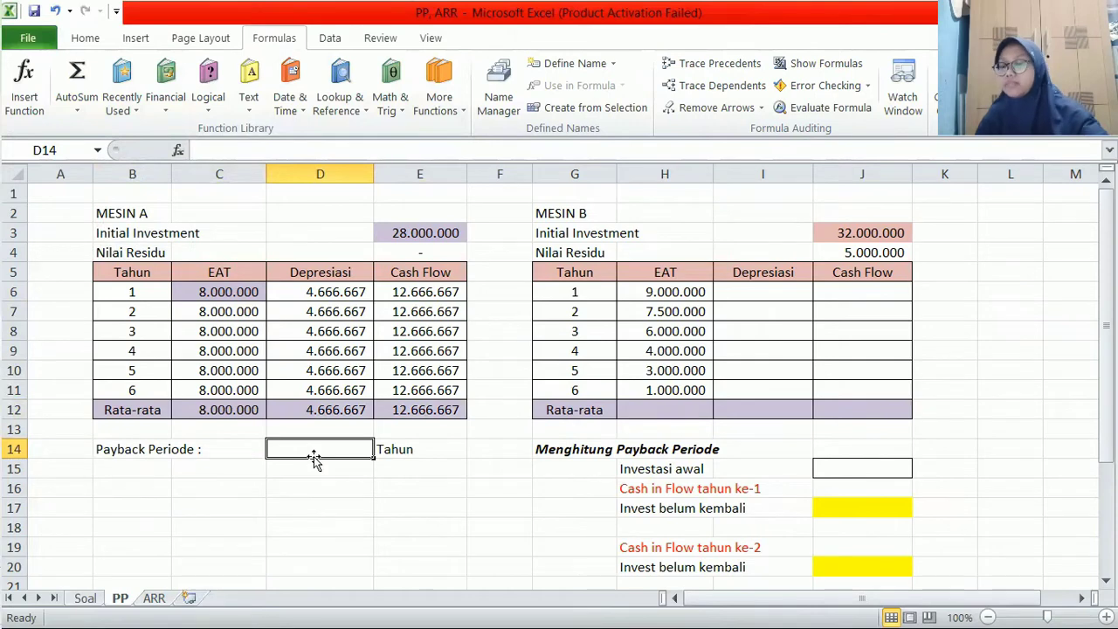
type("=")
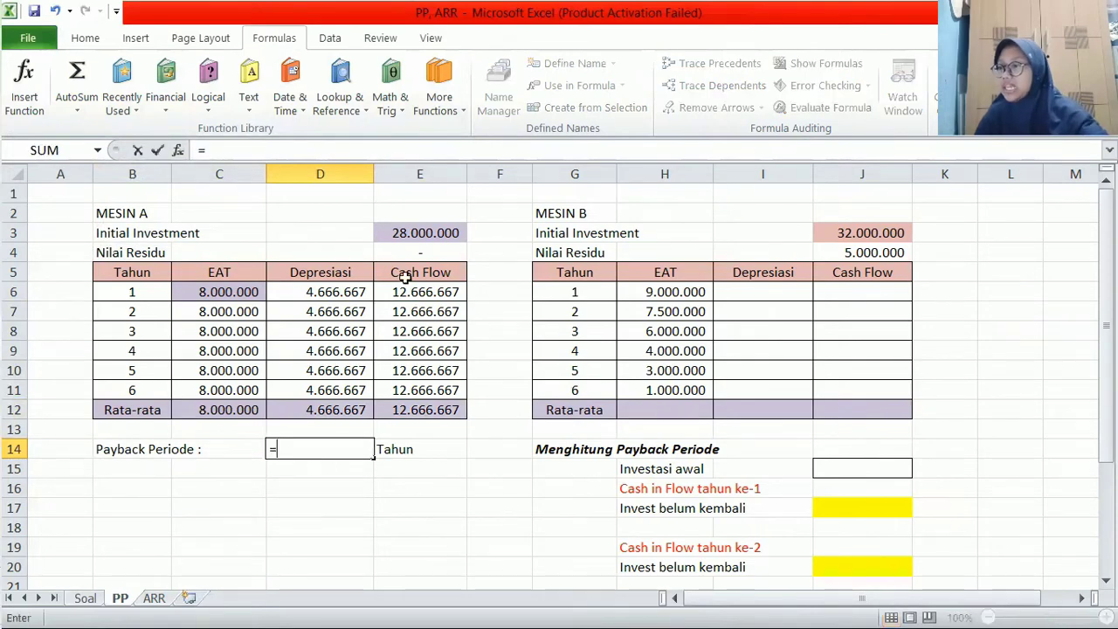
left_click(425, 229)
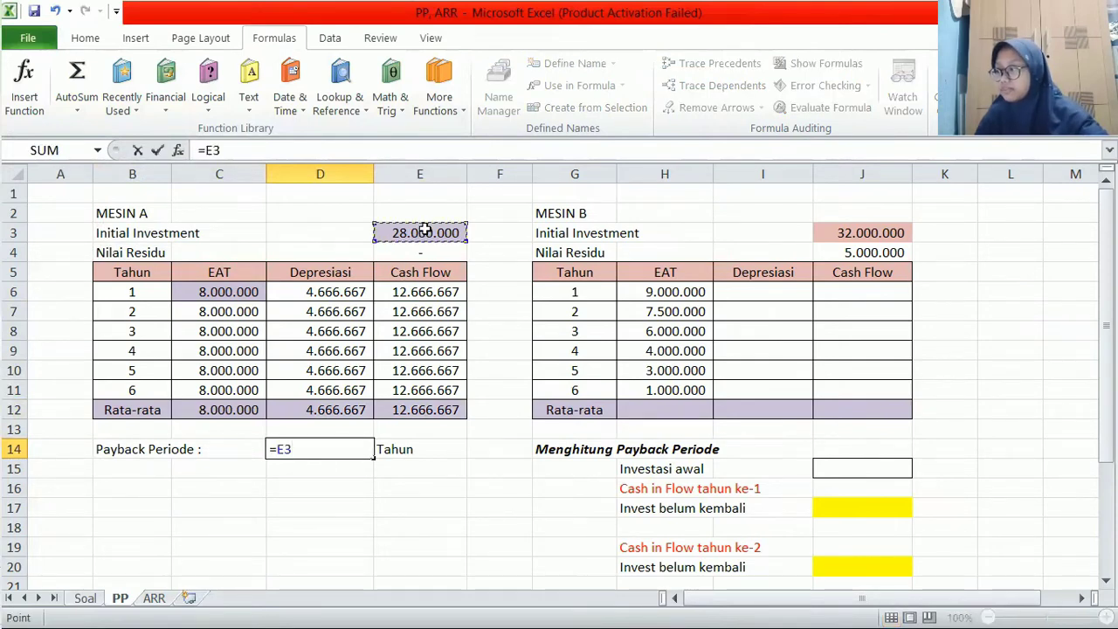
type("/")
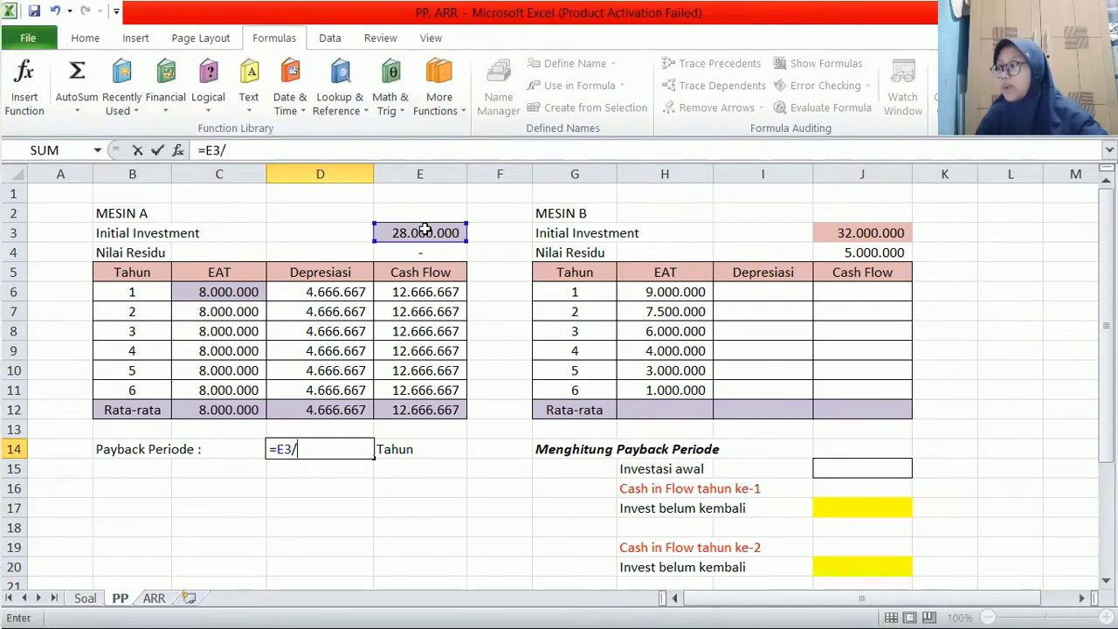
left_click(420, 408)
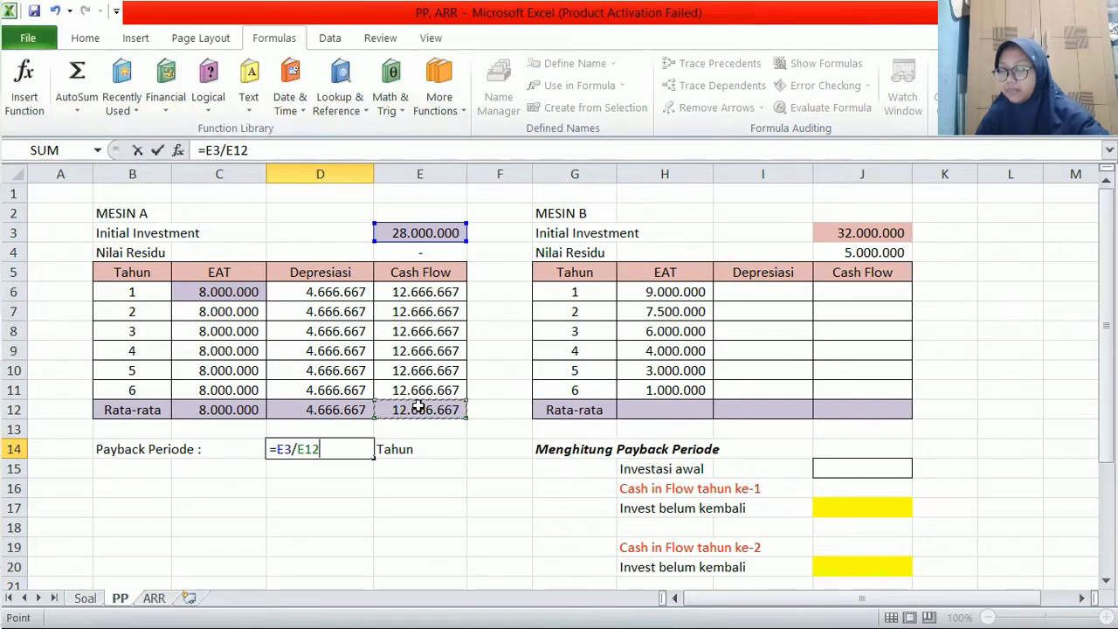
key("Return")
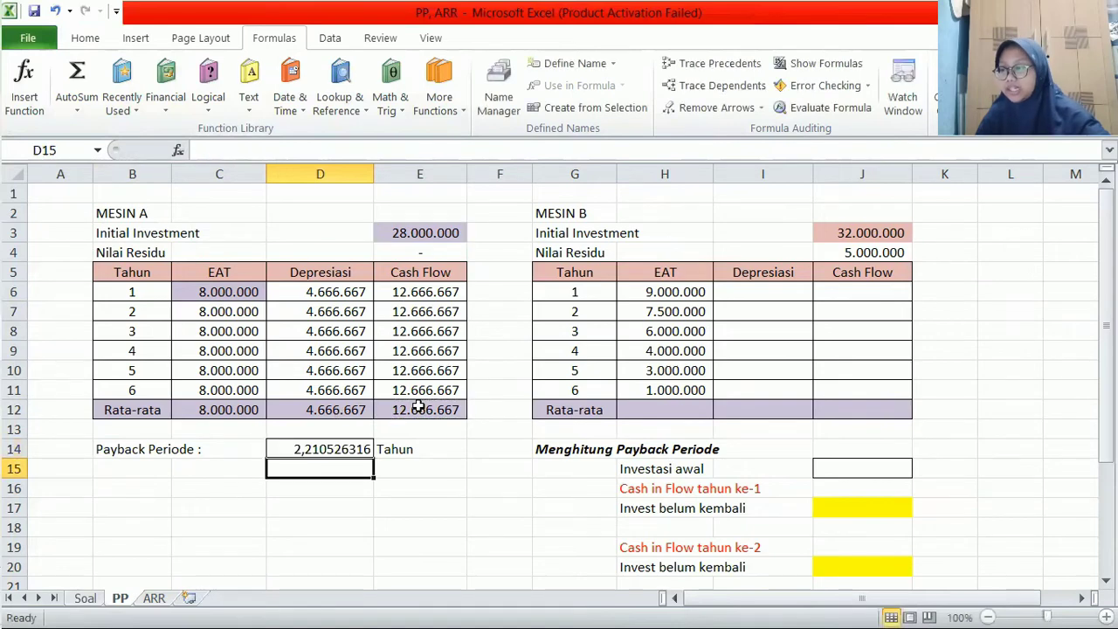
Reduce Mesin A's payback period in D14 to two decimal places.
left_click(350, 449)
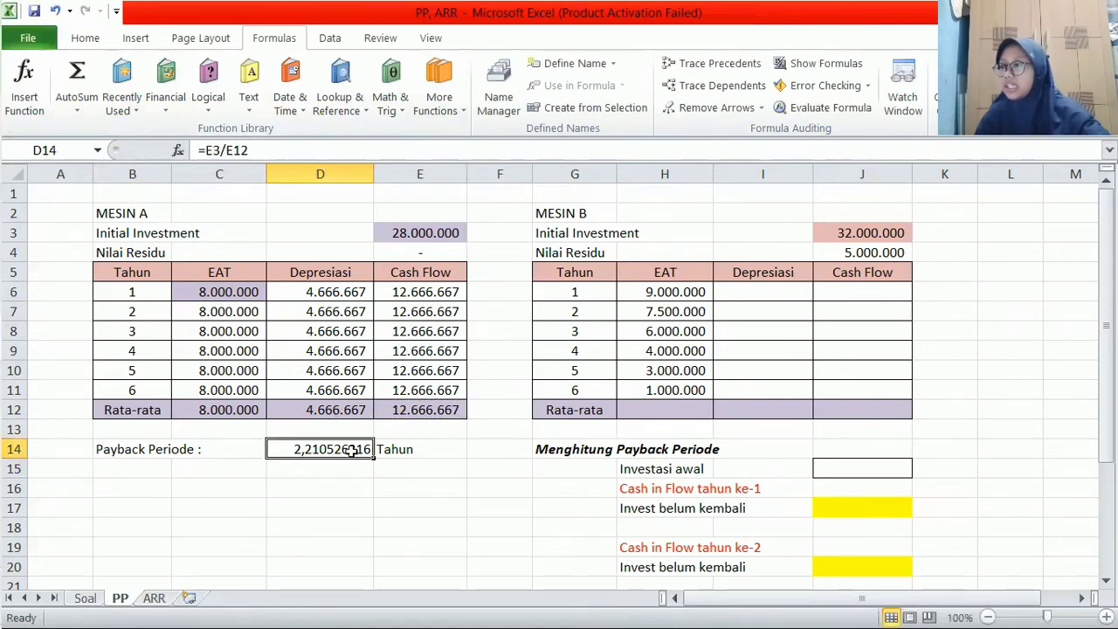
left_click(89, 42)
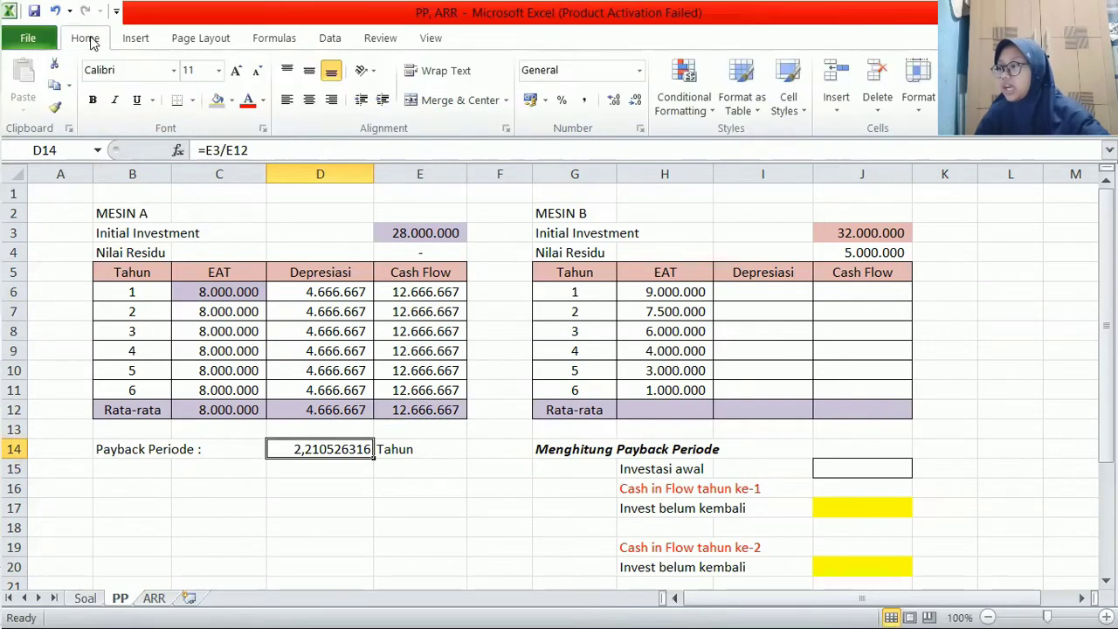
left_click(614, 103)
left_click(635, 104)
left_click(635, 103)
left_click(635, 103)
left_click(636, 103)
left_click(635, 103)
left_click(635, 103)
left_click(635, 103)
left_click(635, 103)
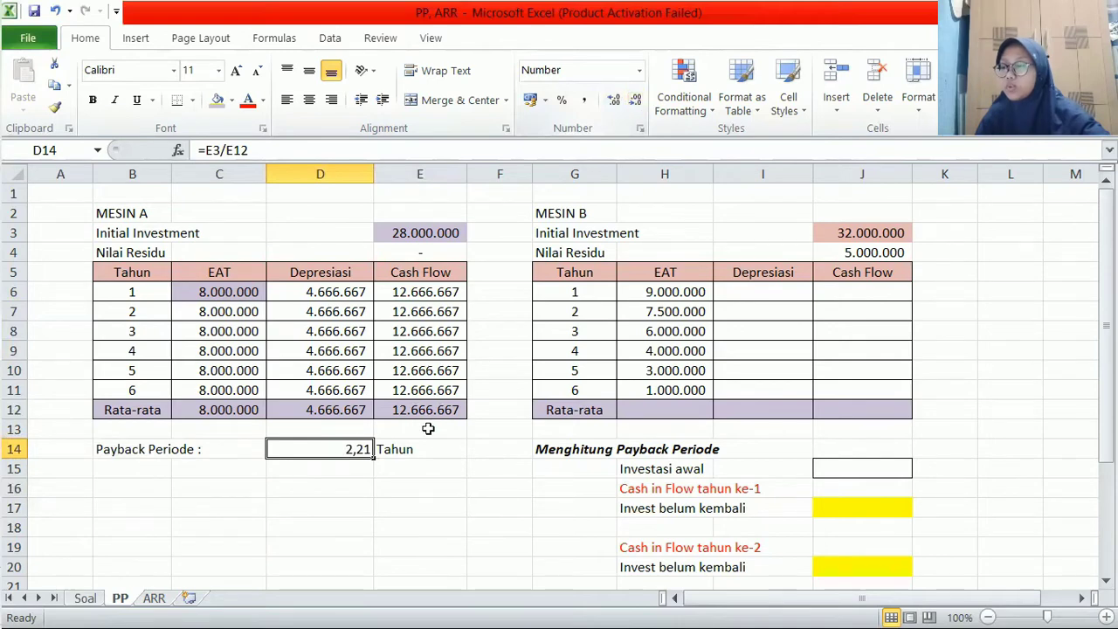
left_click(404, 466)
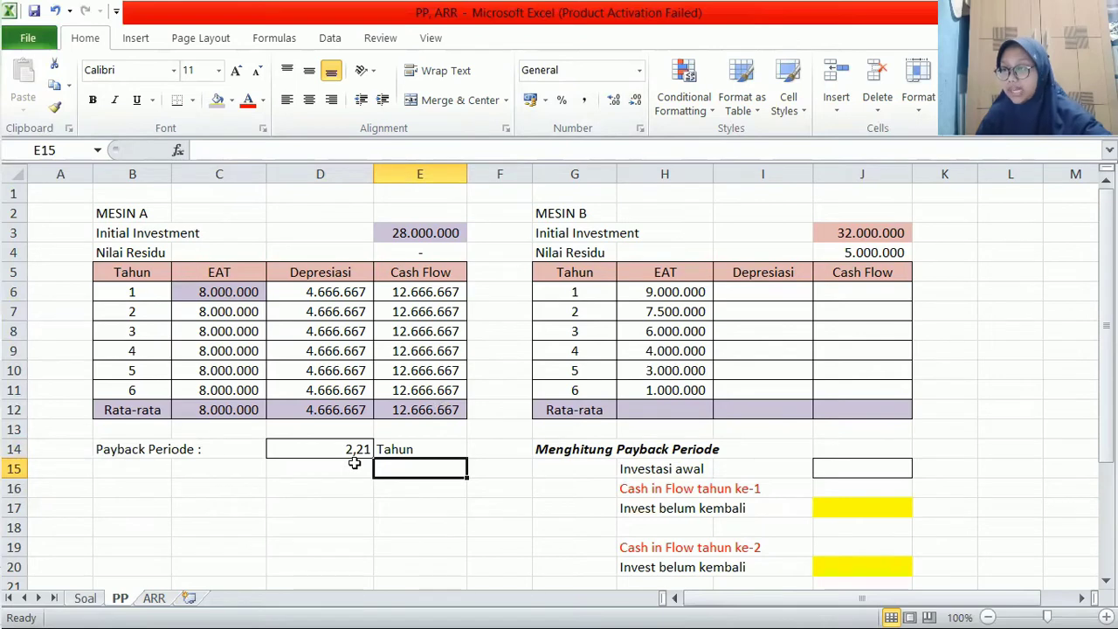
Start an SYD depreciation formula for Mesin B's year 1 in I6, with the absolute reference $J$3 as cost.
left_click(748, 293)
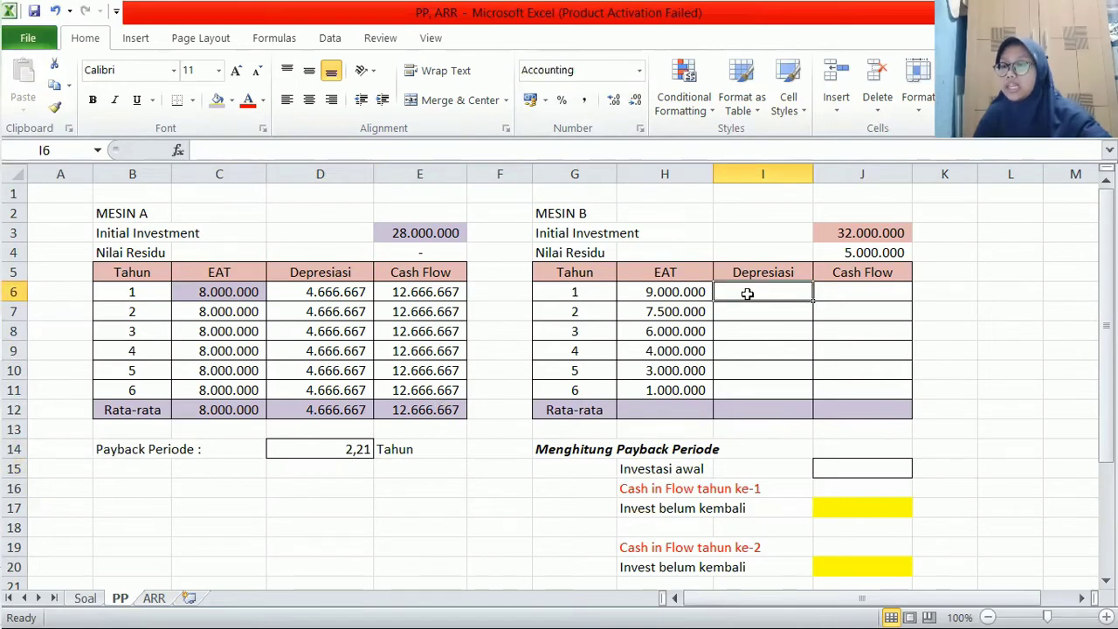
type("=SYD")
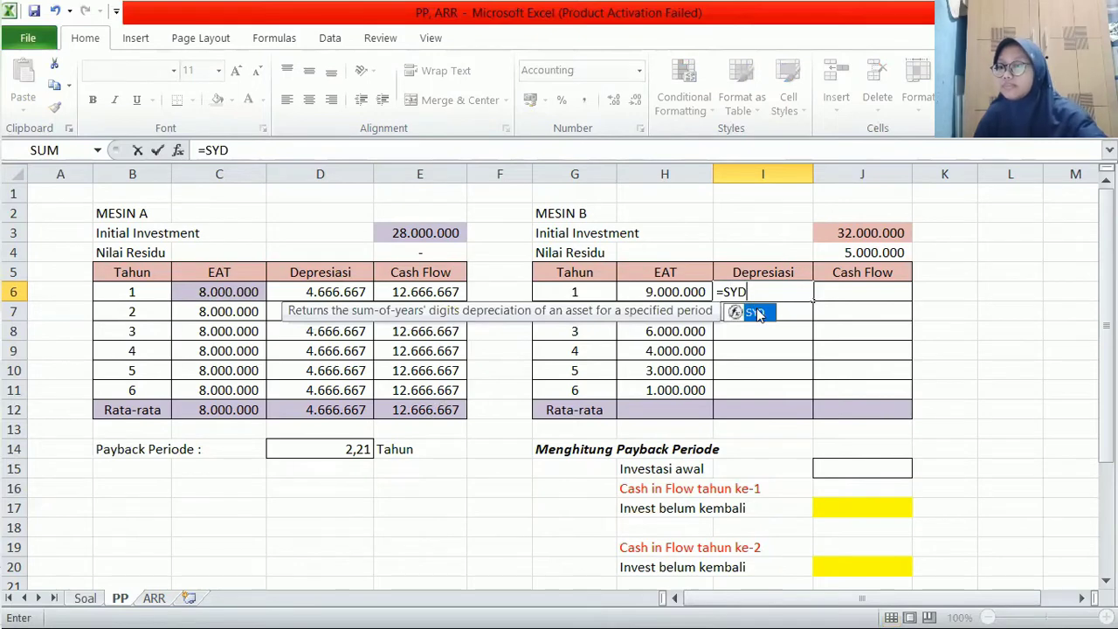
double_click(757, 312)
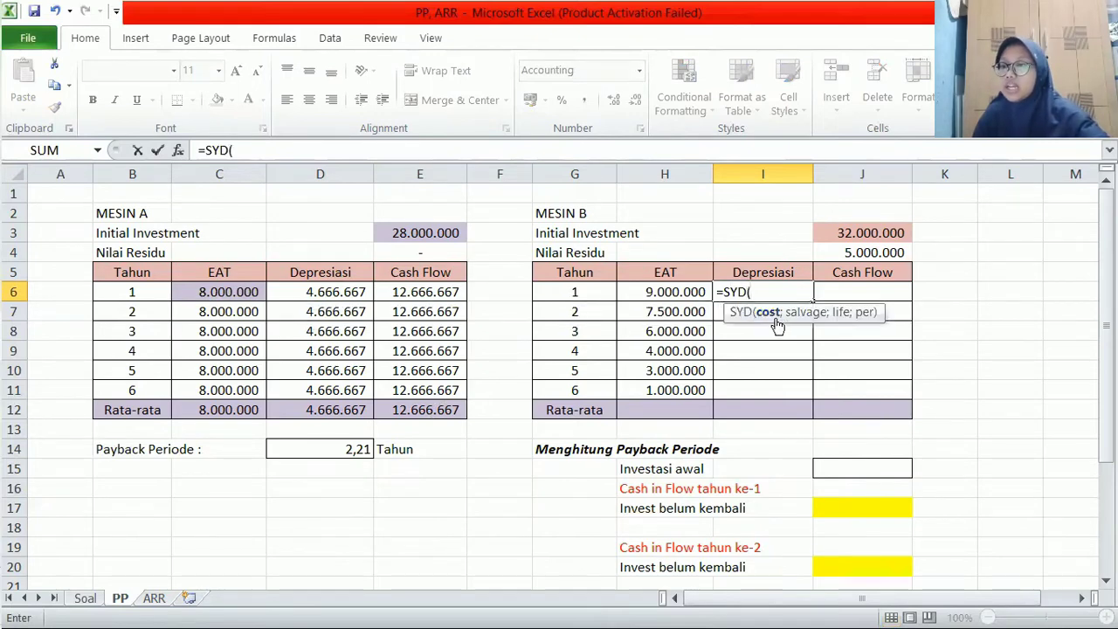
left_click(860, 229)
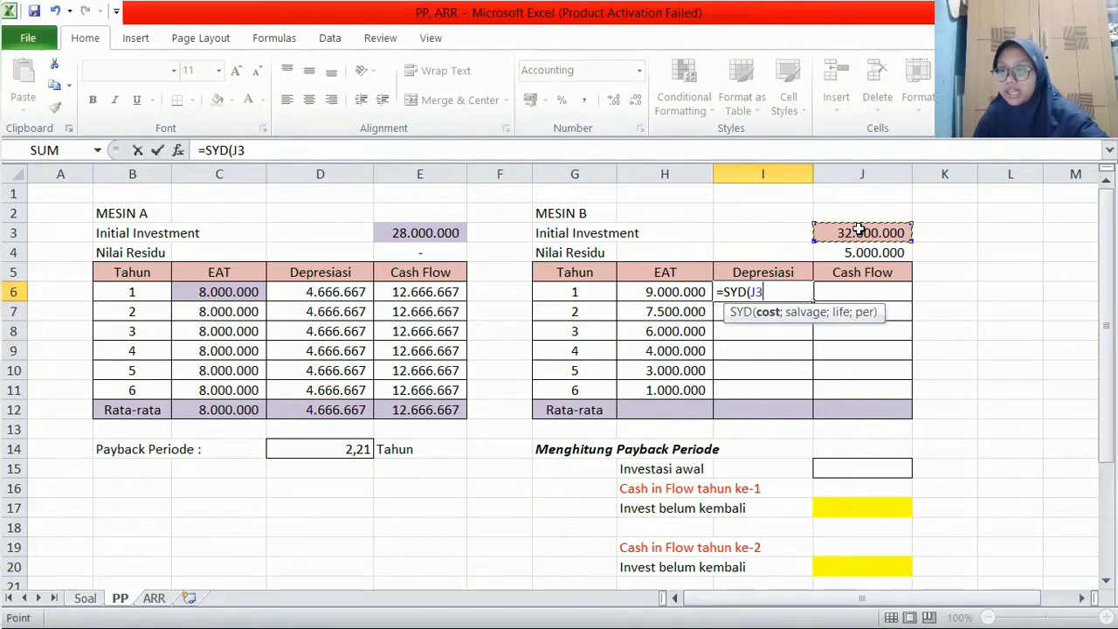
key("F4")
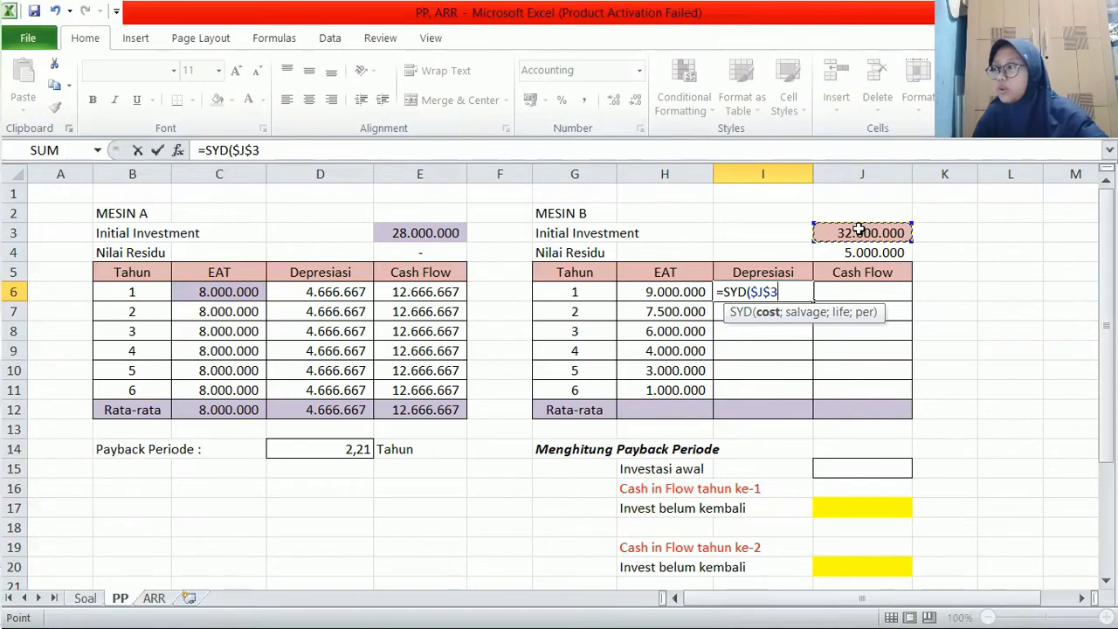
Complete Mesin B's year 1 SYD formula with salvage value 5e6, life 6 and period G6.
type(";")
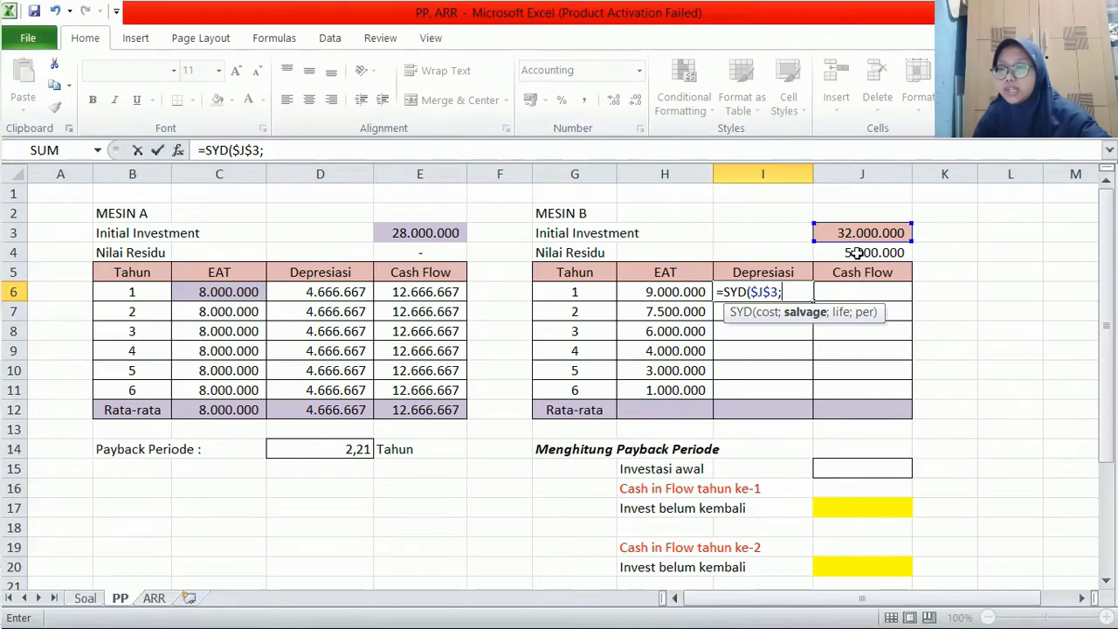
type("5")
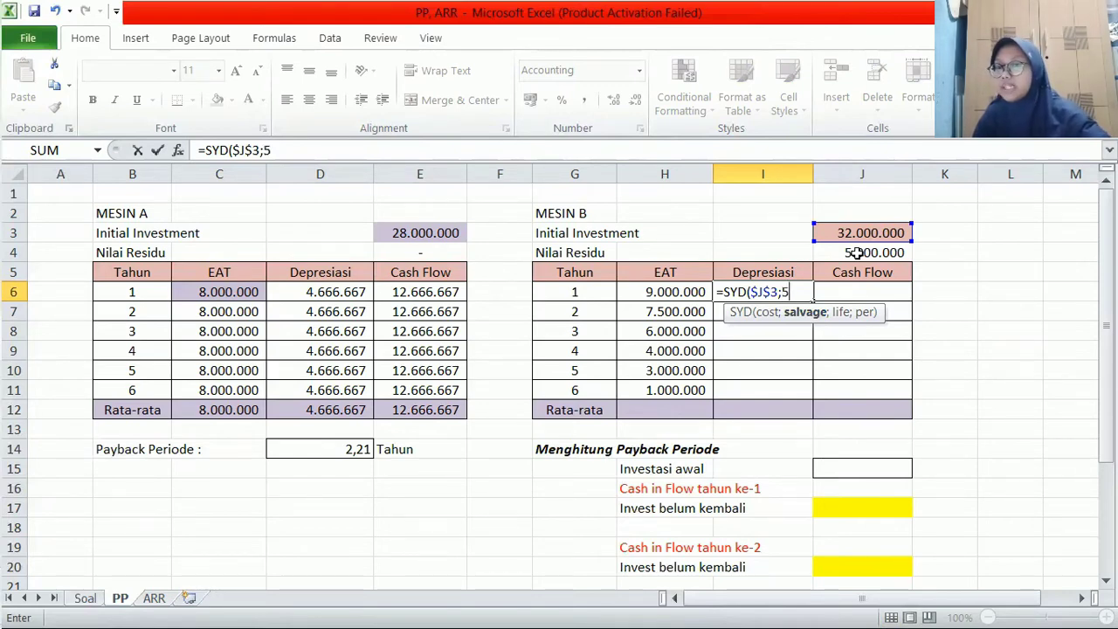
type("E6")
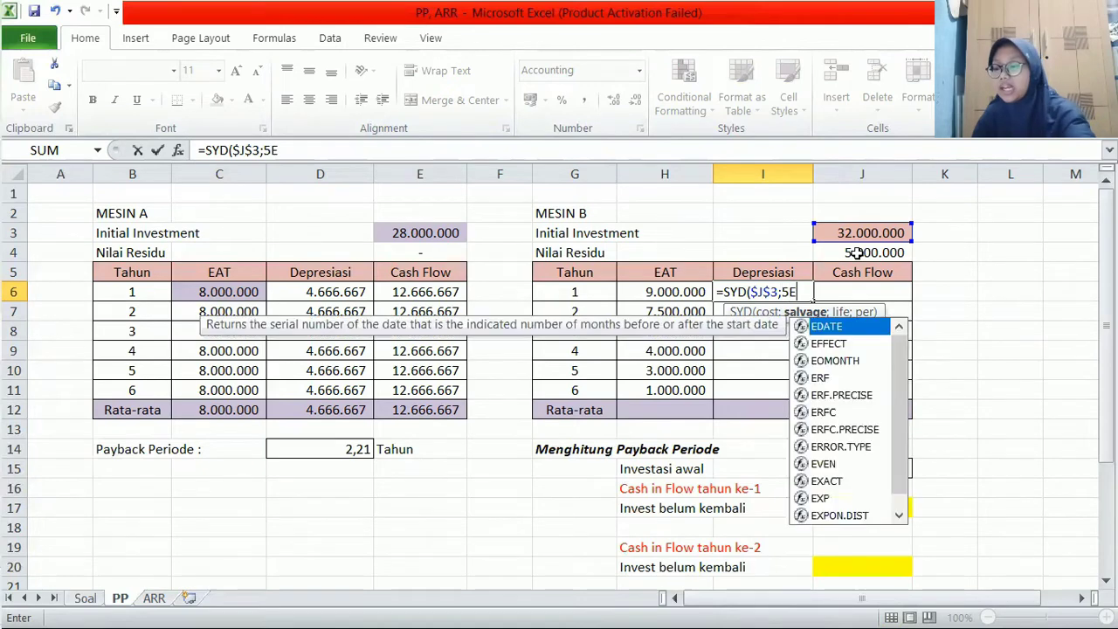
key("BackSpace")
key("BackSpace")
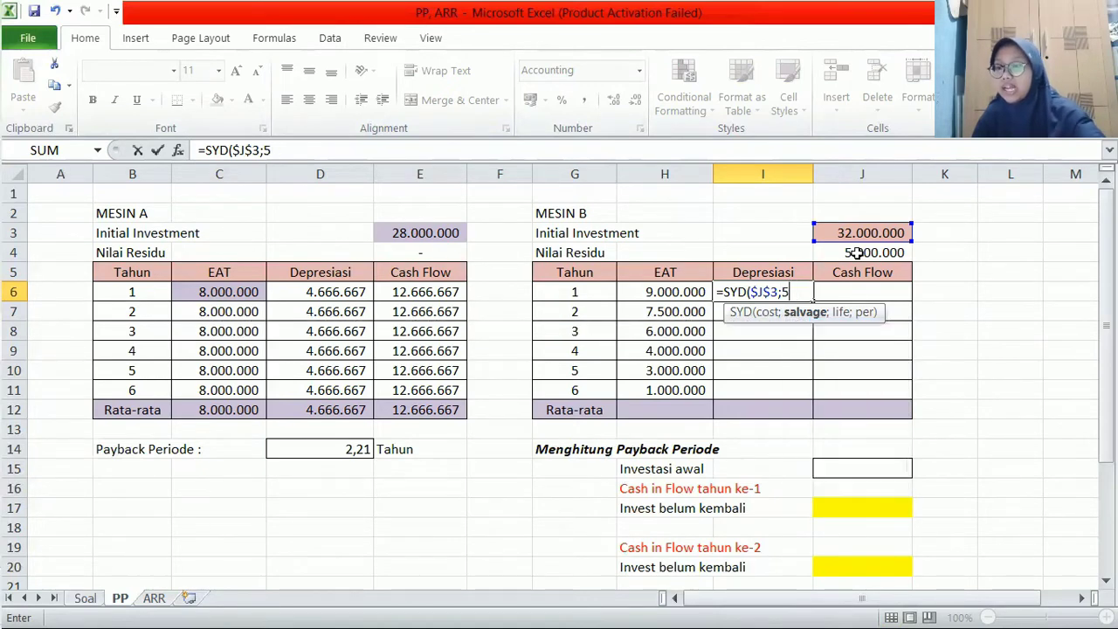
type("e6")
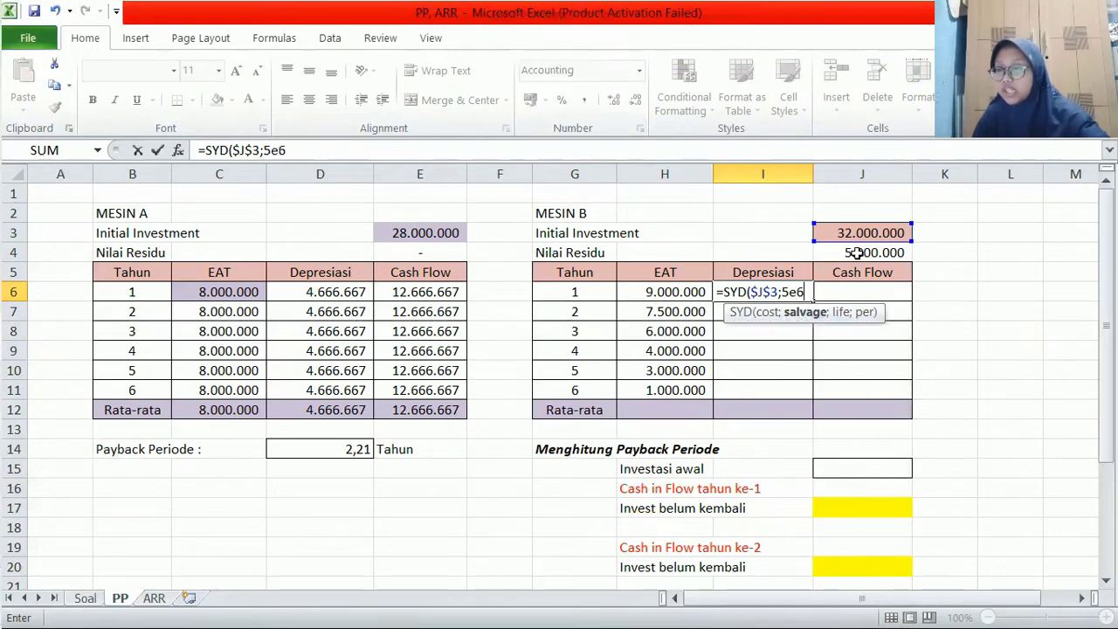
type(";")
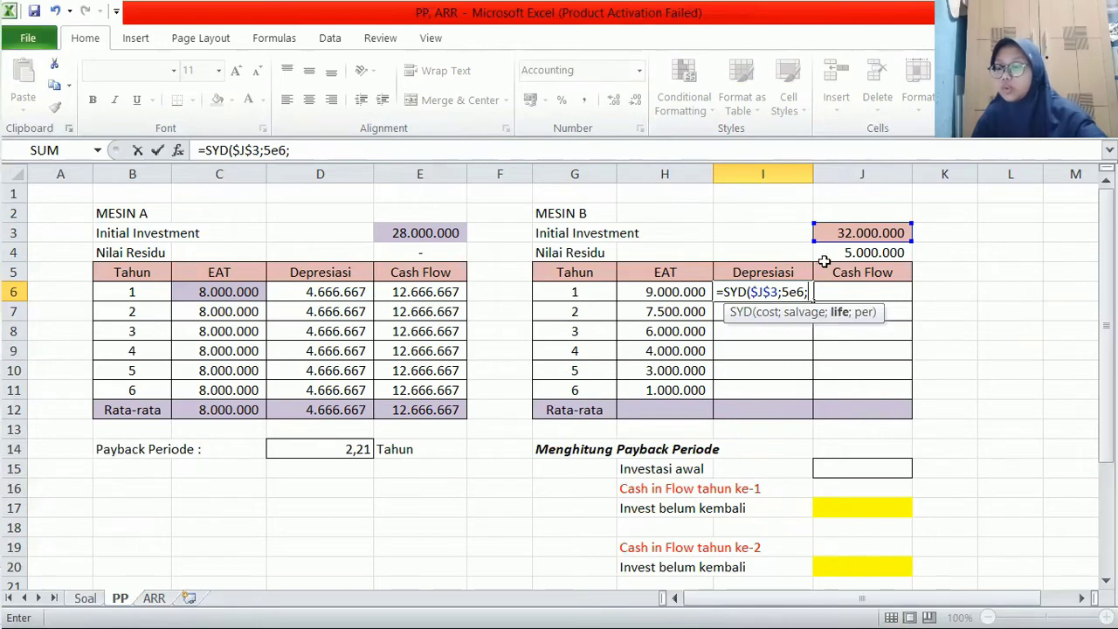
type("6;")
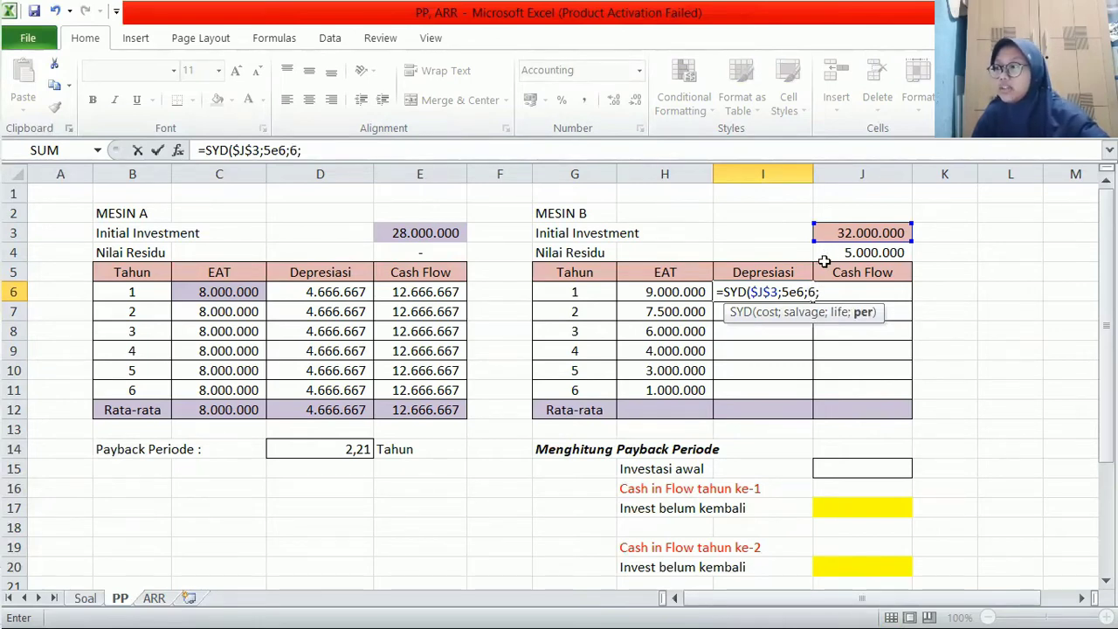
left_click(587, 295)
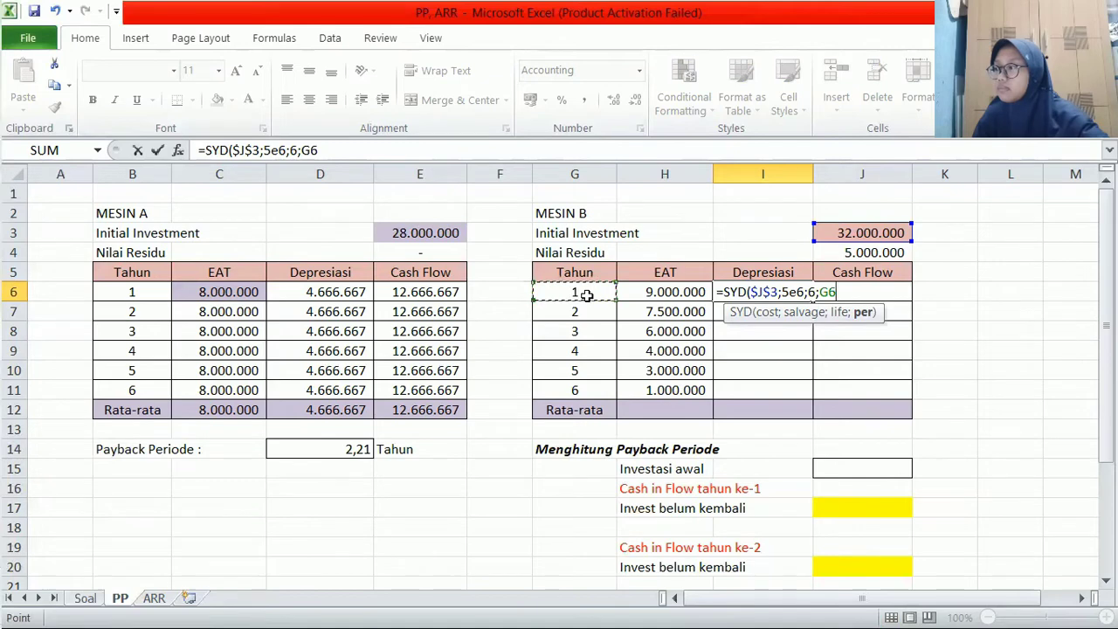
key("Return")
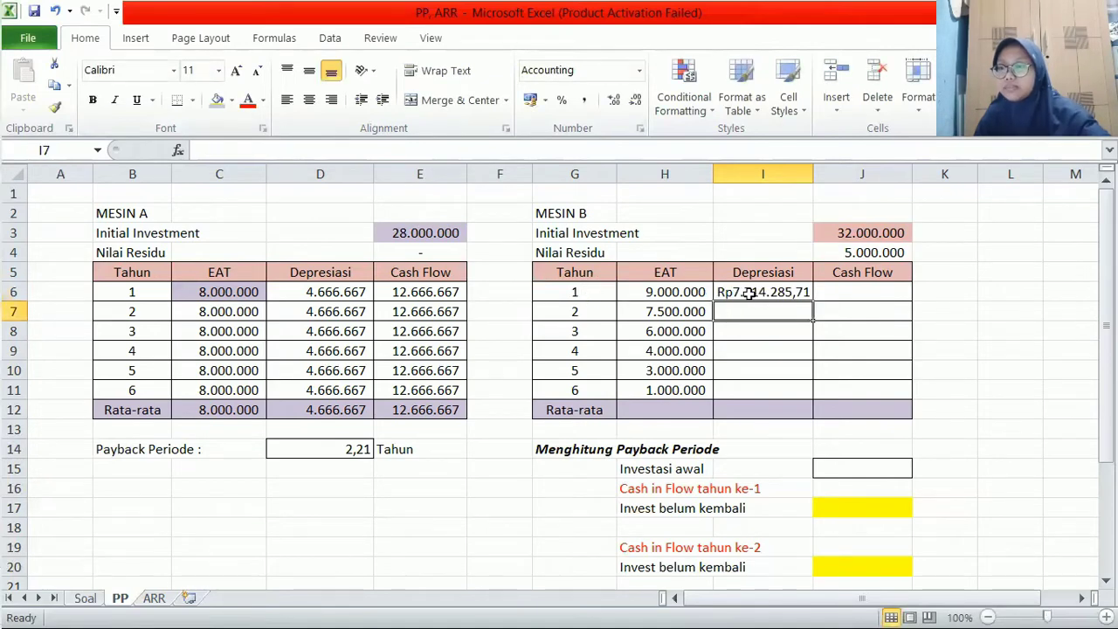
Change I6 from currency to comma-style number formatting and copy Mesin B's depreciation formula down to year 6.
left_click(751, 291)
left_click(638, 70)
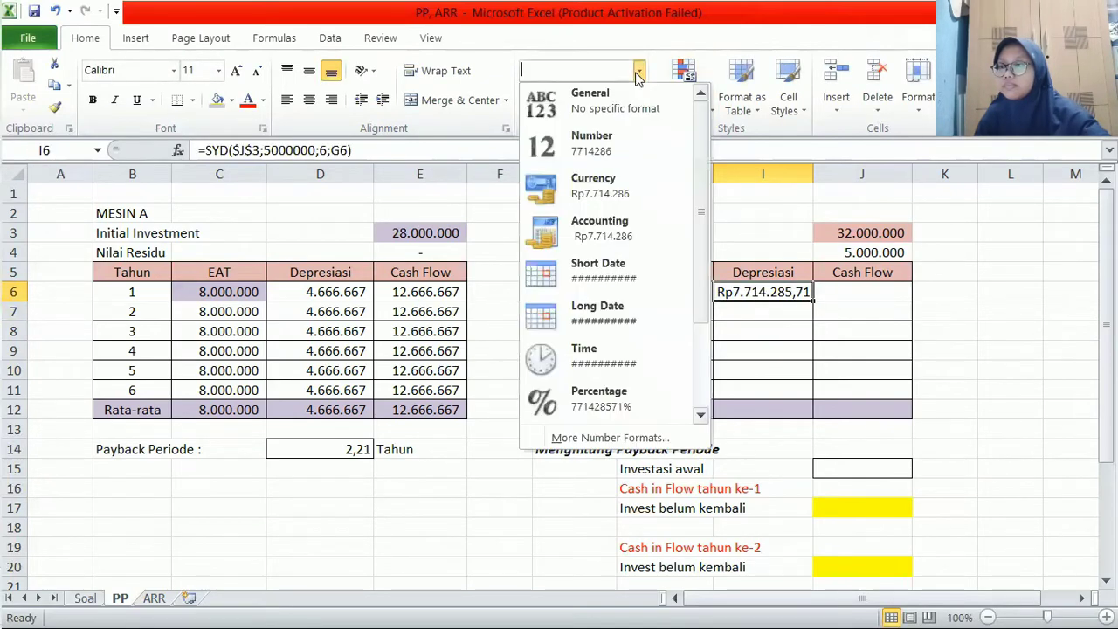
left_click(639, 109)
left_click(582, 99)
left_click_drag(812, 302, 811, 395)
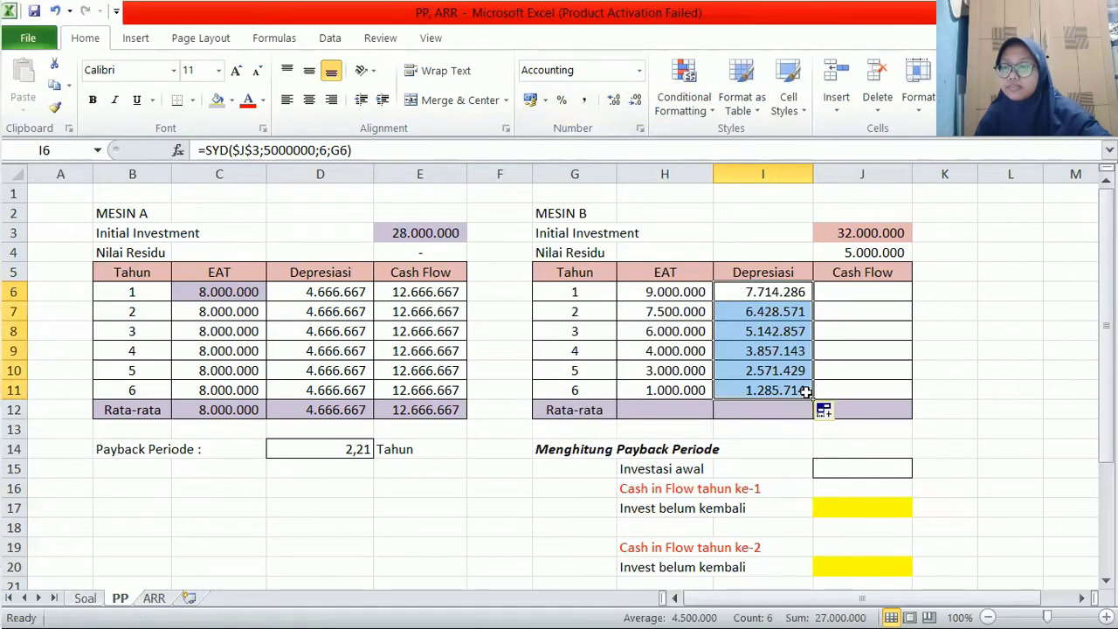
Calculate Mesin B's year 1 cash flow in J6 as =H6+I6 and copy the formula down to year 6.
left_click(846, 291)
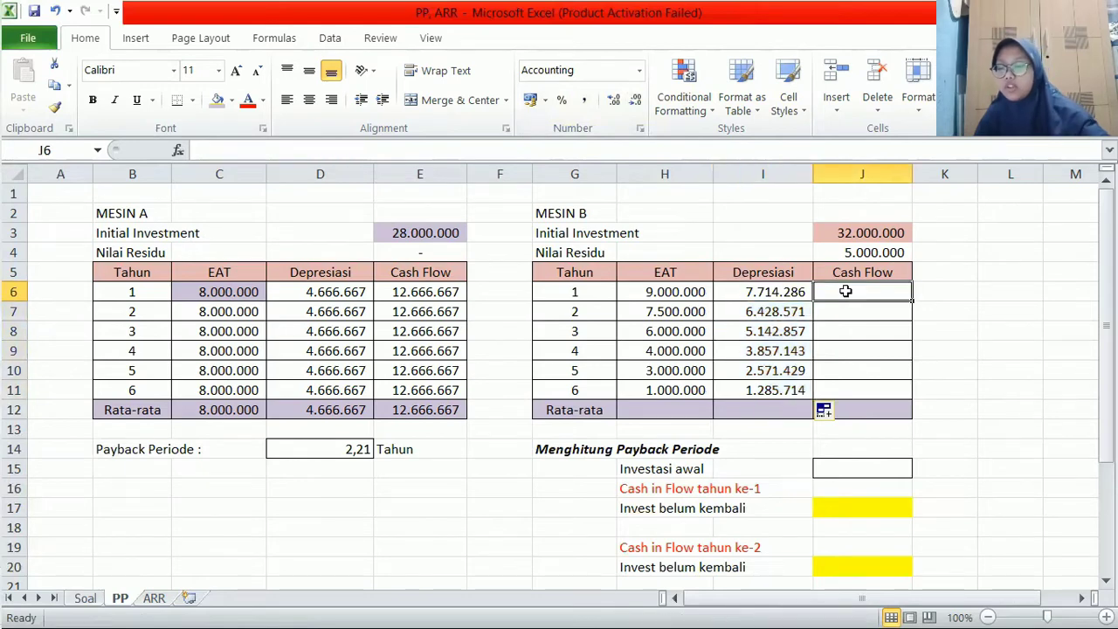
type("=")
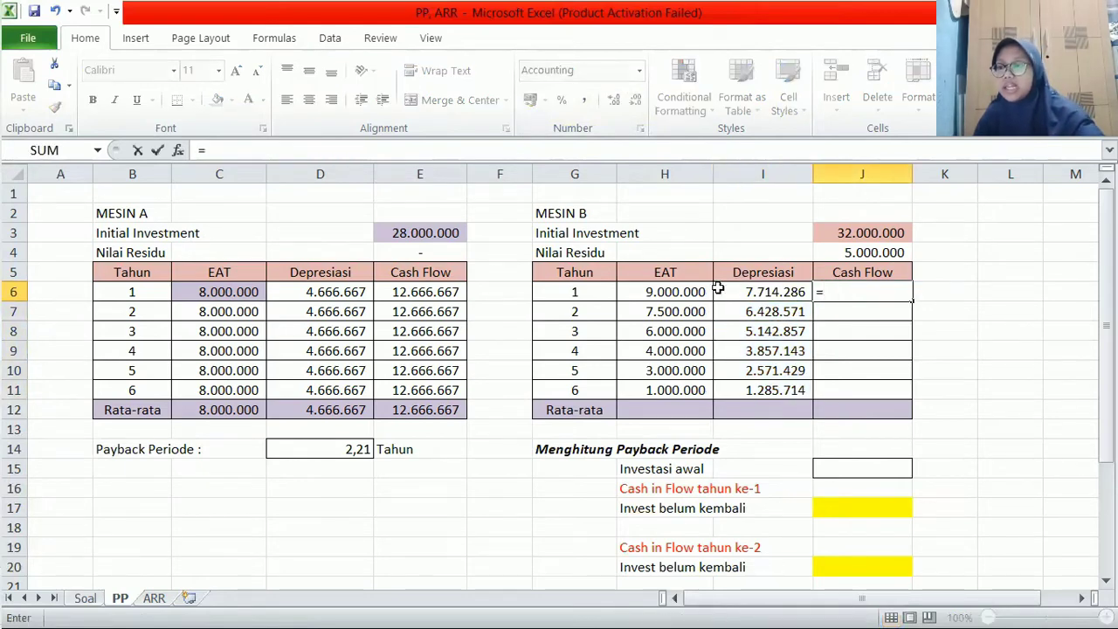
left_click(696, 294)
type("+")
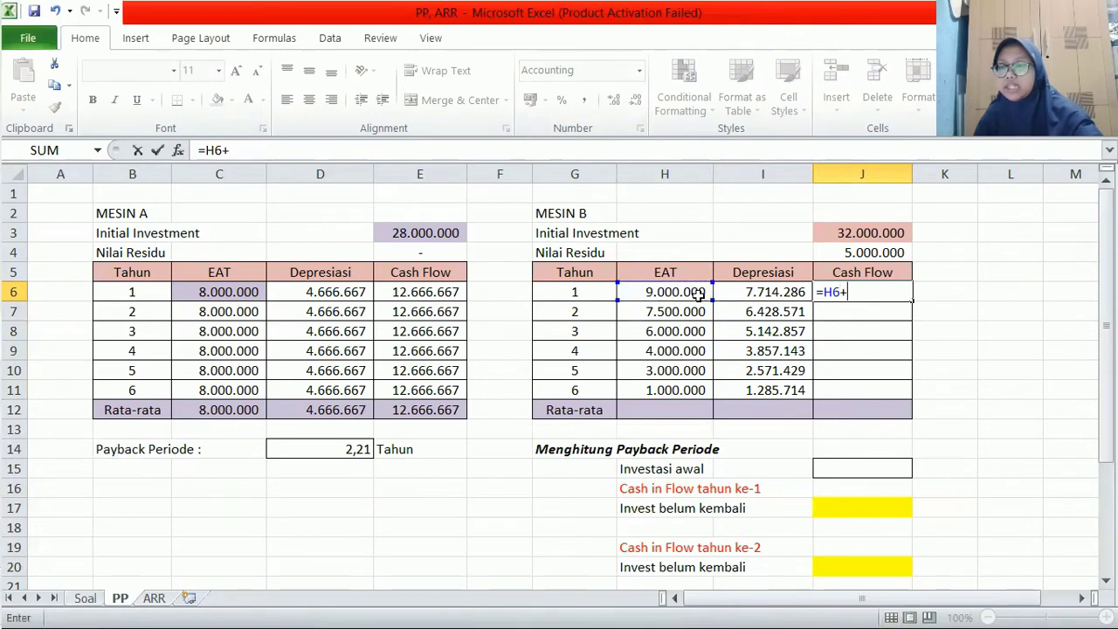
left_click(749, 297)
key("Return")
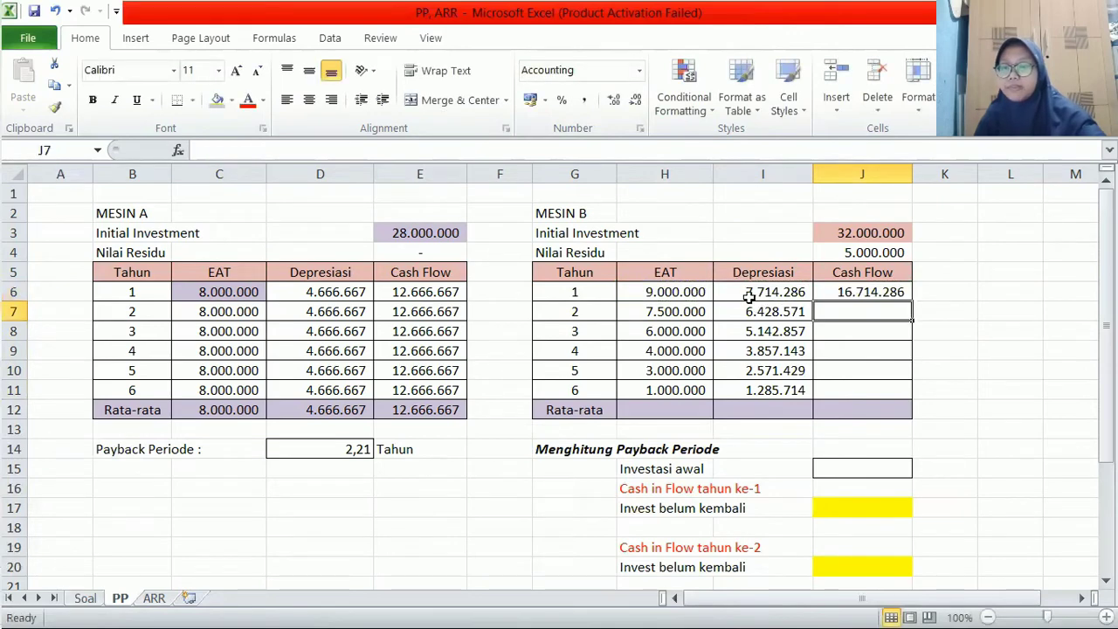
left_click(834, 295)
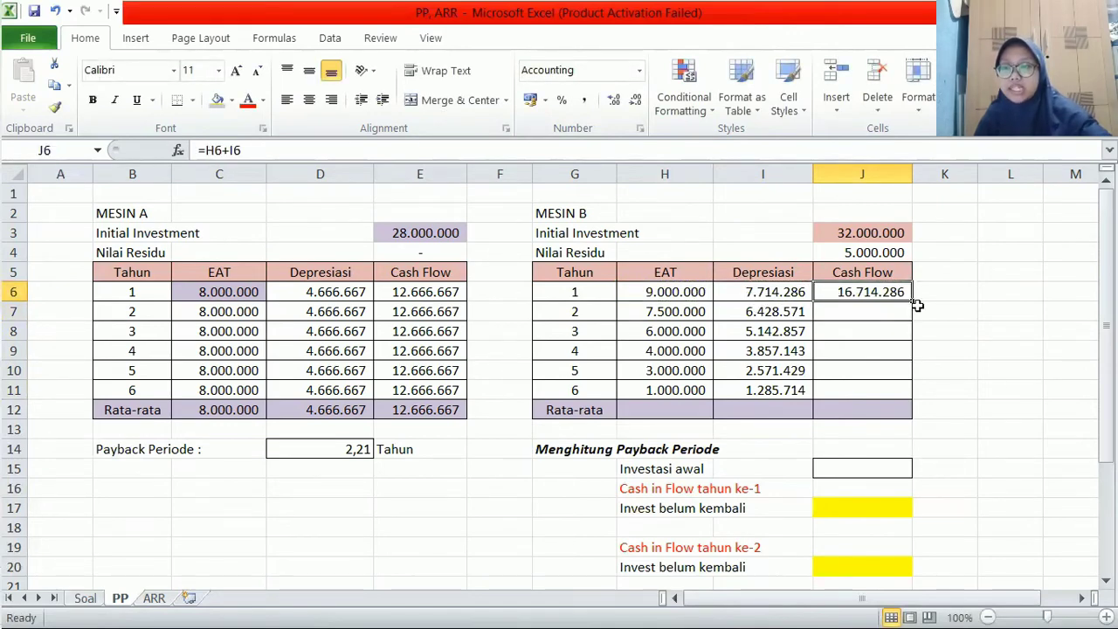
left_click_drag(912, 301, 891, 393)
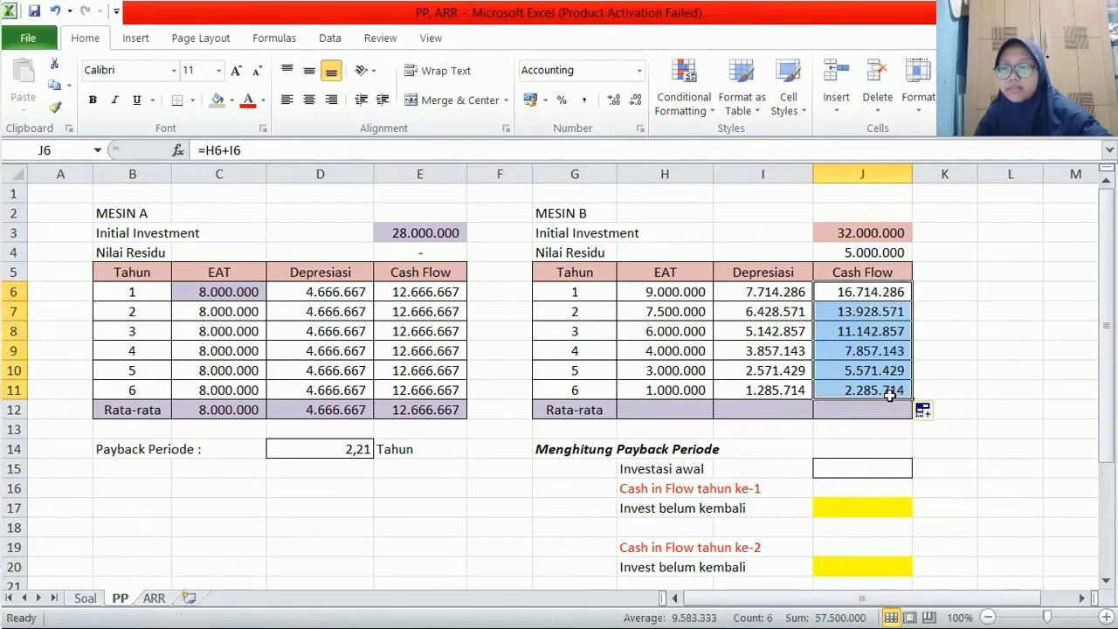
Calculate the averages of Mesin B's EAT, Depresiasi and Cash Flow columns in the Rata-rata row H12:J12.
left_click_drag(687, 408, 836, 407)
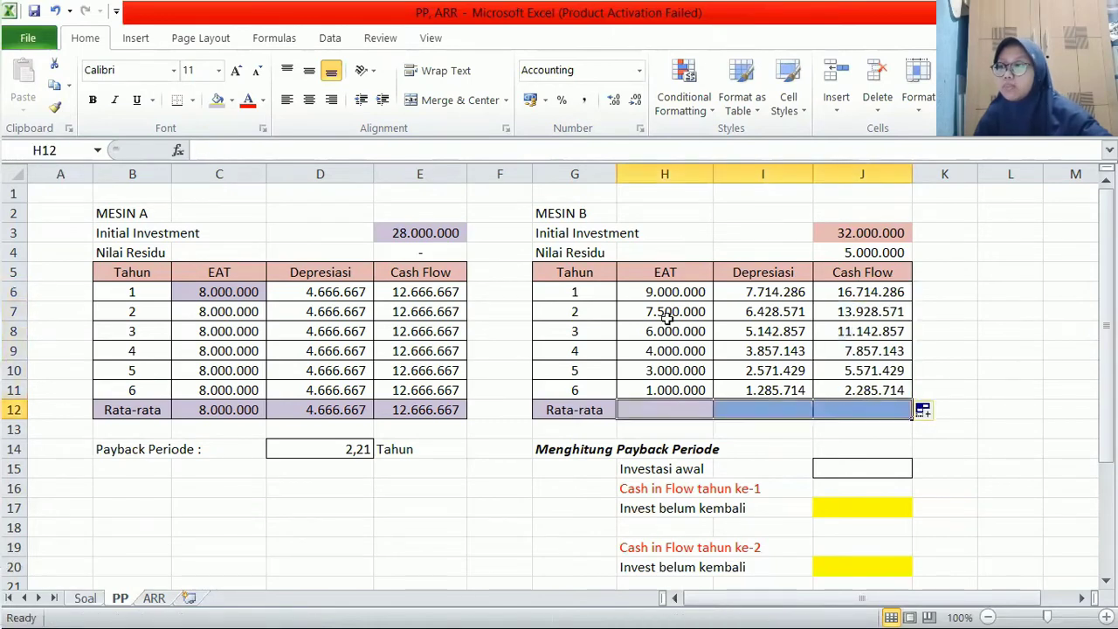
left_click(273, 38)
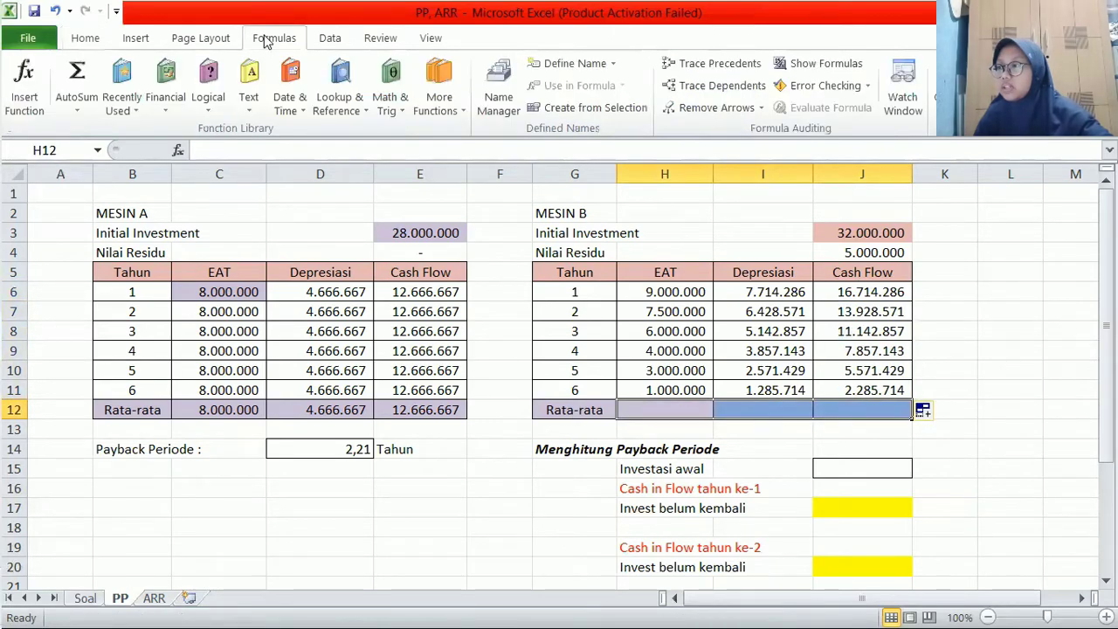
left_click(81, 109)
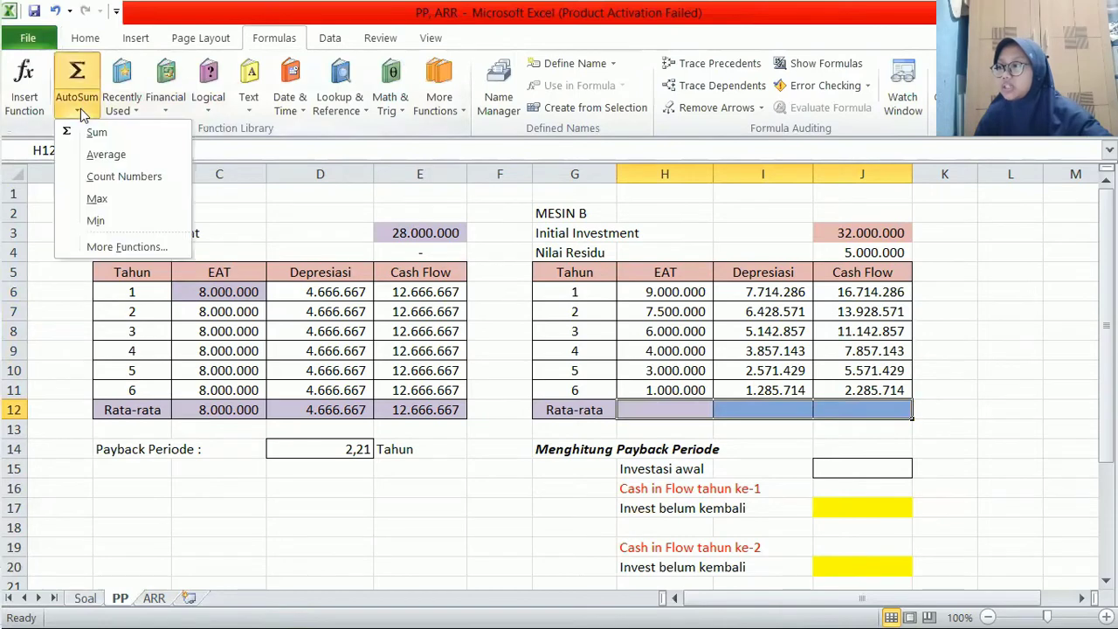
left_click(94, 155)
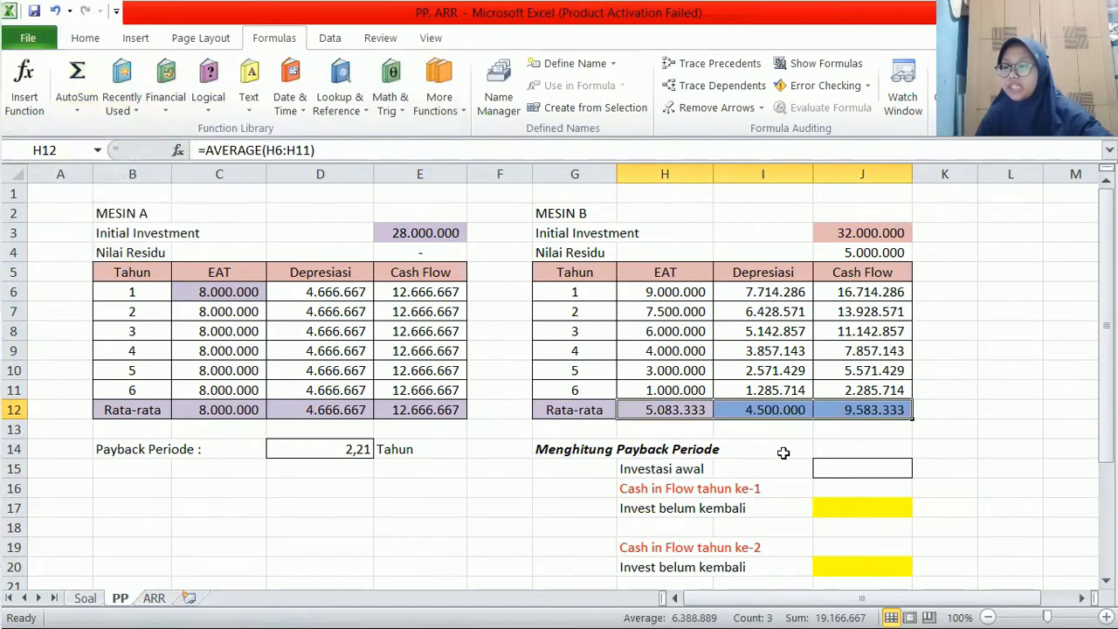
Link Mesin B's Investasi awal in J15 to J3 and the year 1 cash inflow in J16 to J6.
left_click(855, 472)
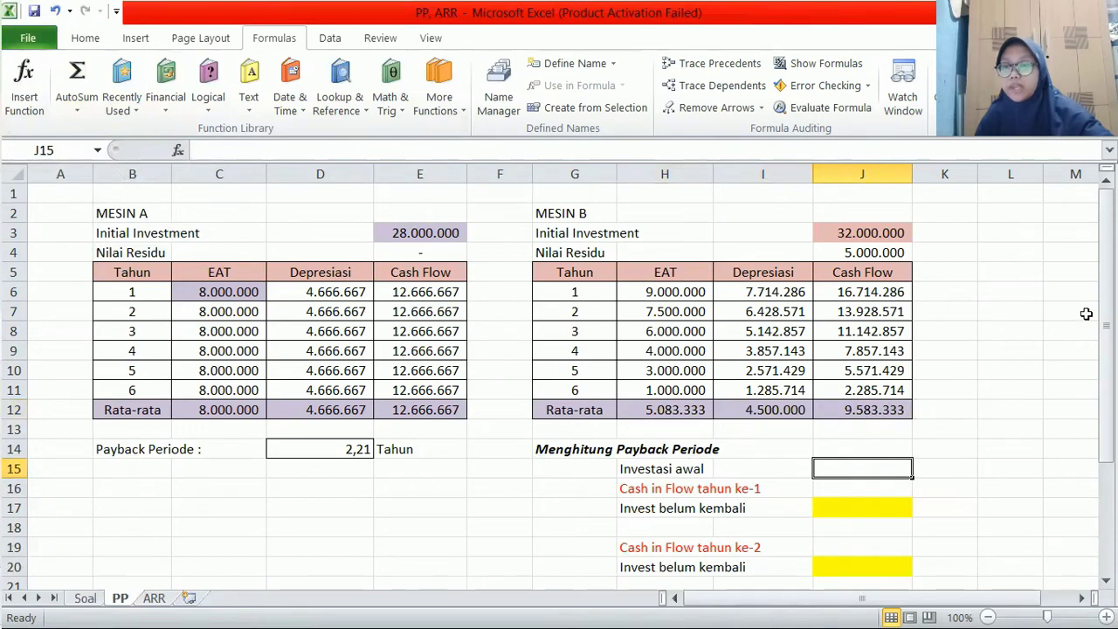
mouse_move(1106, 313)
left_mouse_down()
mouse_move(1106, 334)
mouse_move(1106, 320)
left_mouse_up()
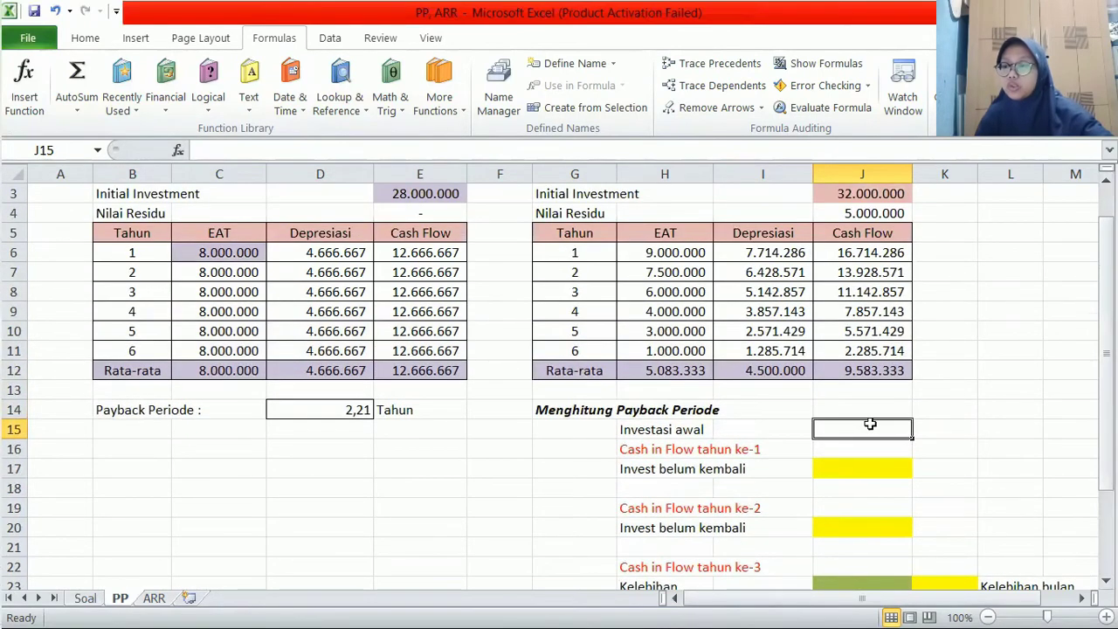
type("=")
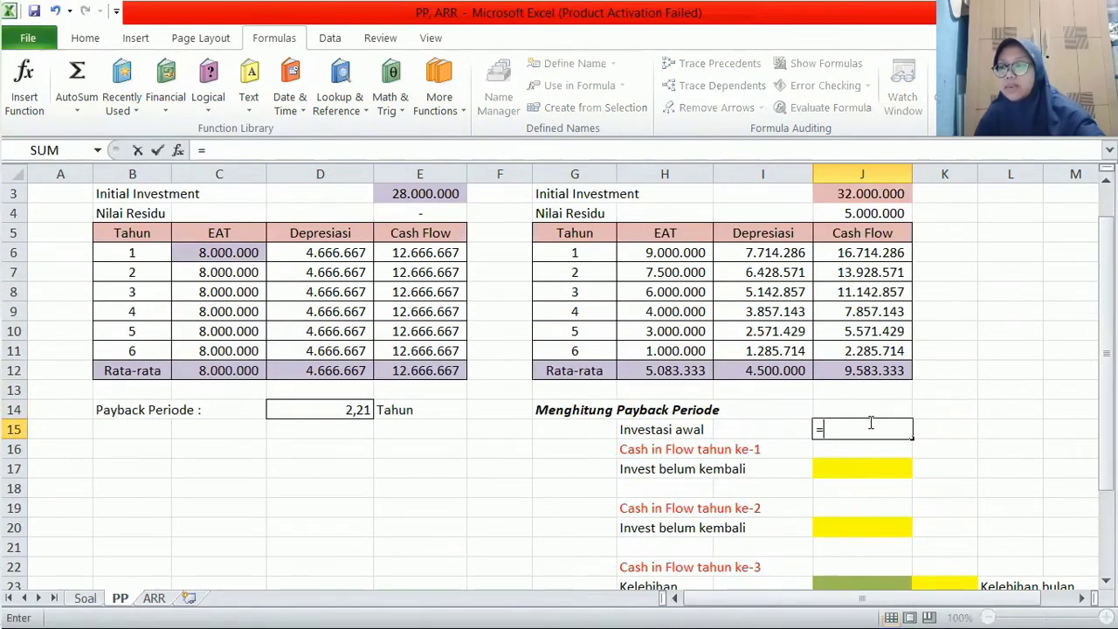
left_click(874, 195)
key("Return")
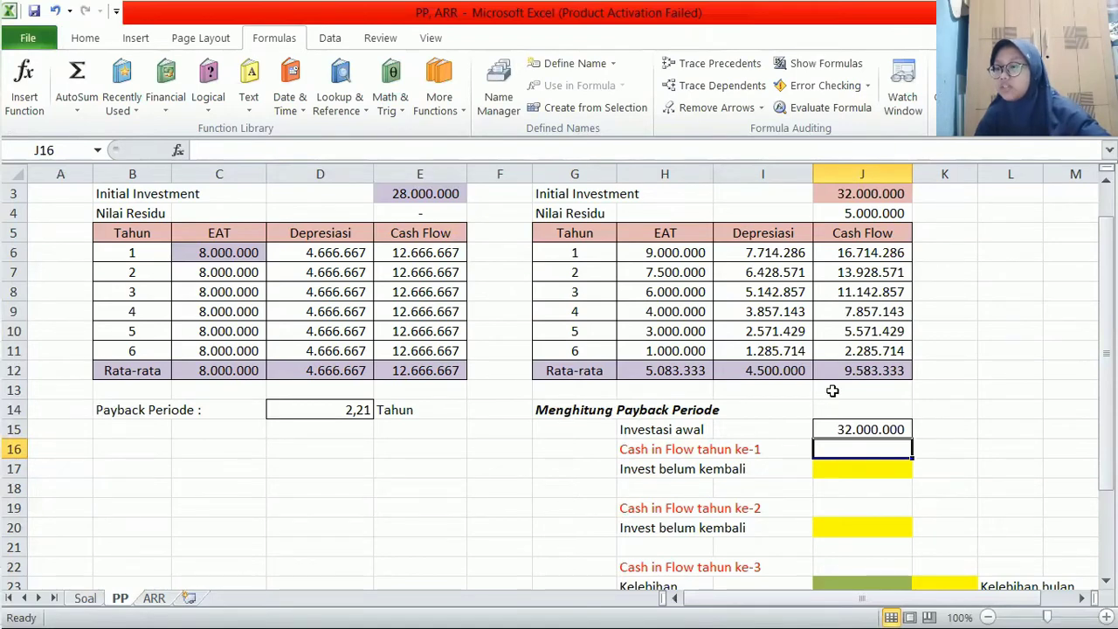
type("=")
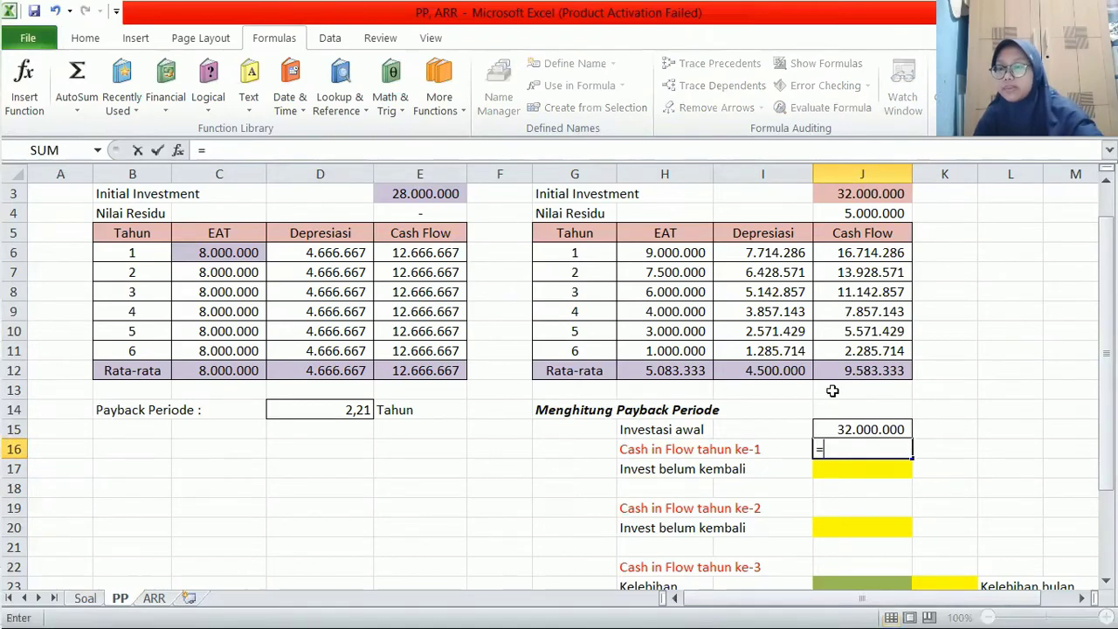
left_click(852, 253)
key("Return")
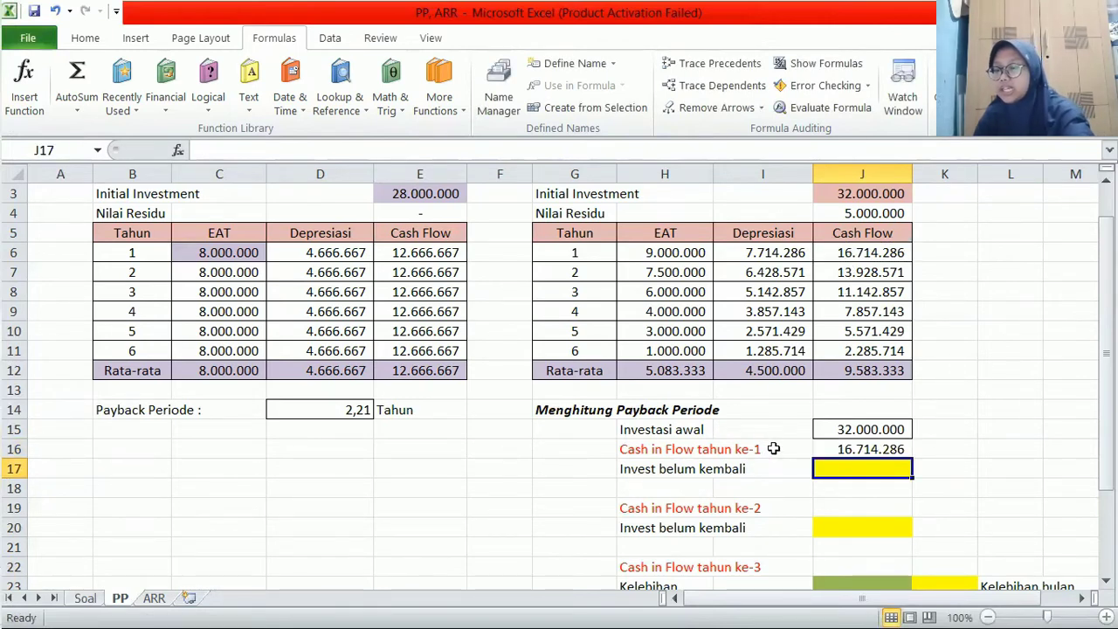
Calculate the unrecovered investment after year 1 in J17 as =J15-J16.
type("=")
left_click(839, 429)
type("-")
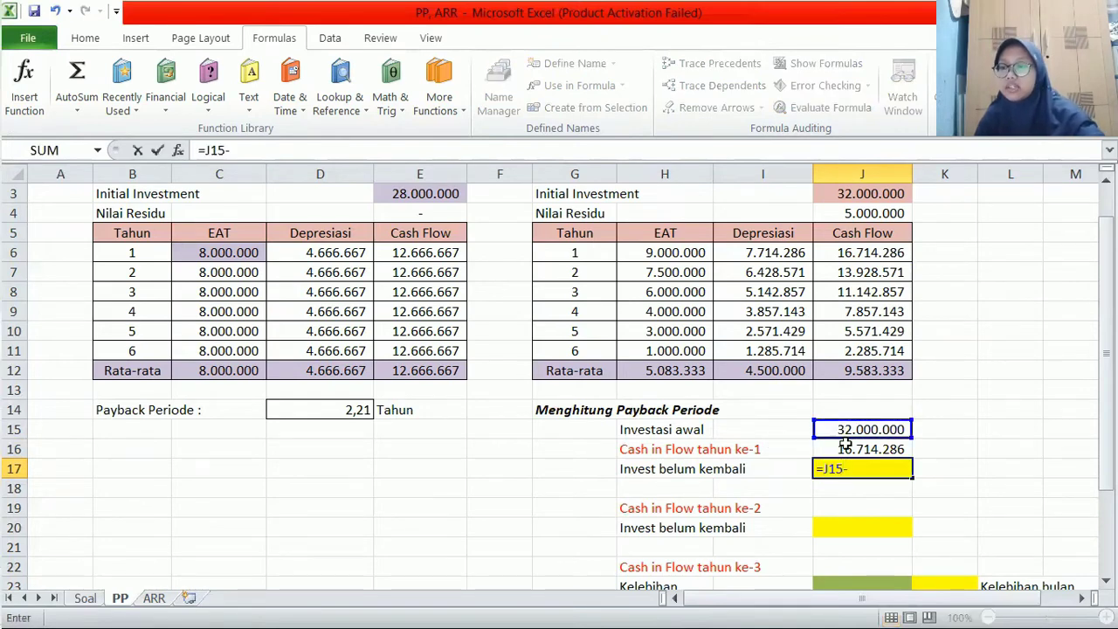
left_click(848, 451)
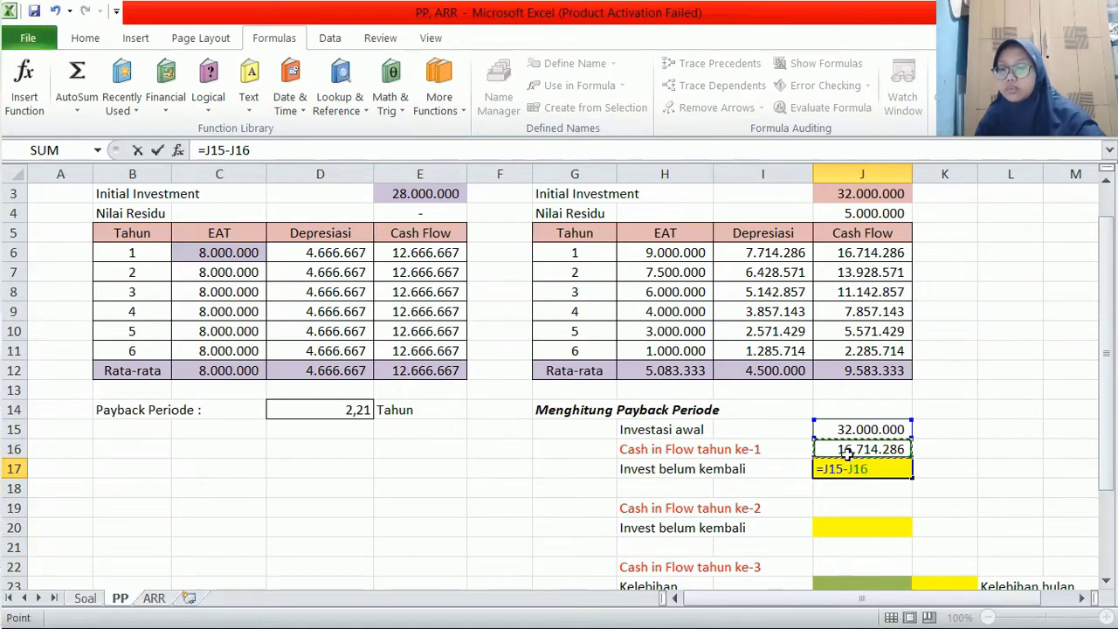
key("Return")
Link the Cash in Flow tahun ke-2 value in J19 to Mesin B's year 2 cash flow in J7.
left_click(852, 508)
type("=")
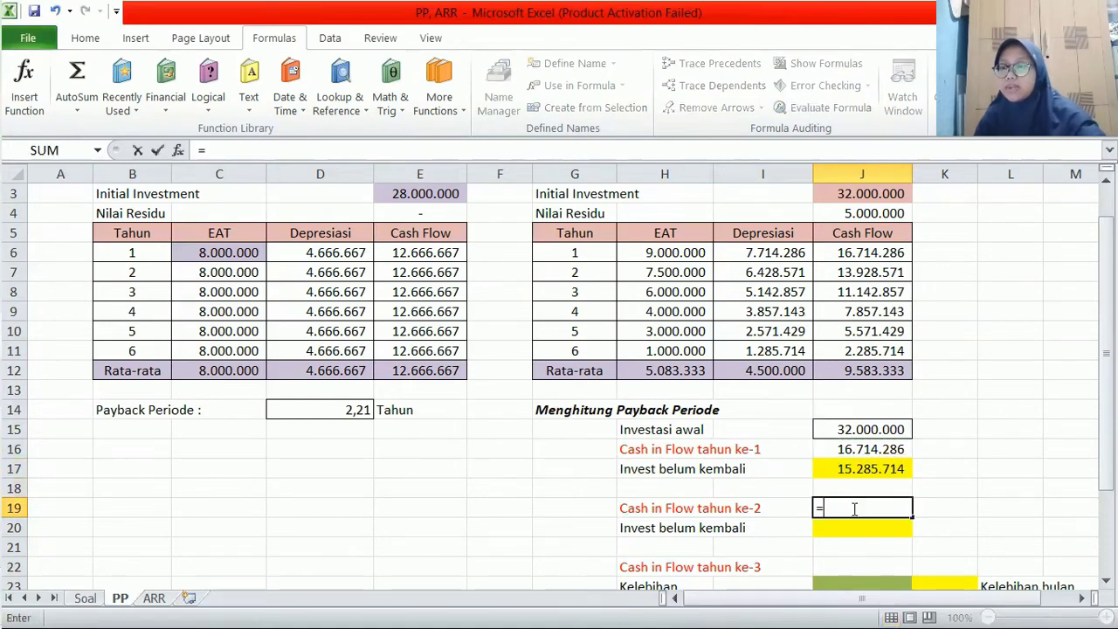
left_click(862, 272)
key("Return")
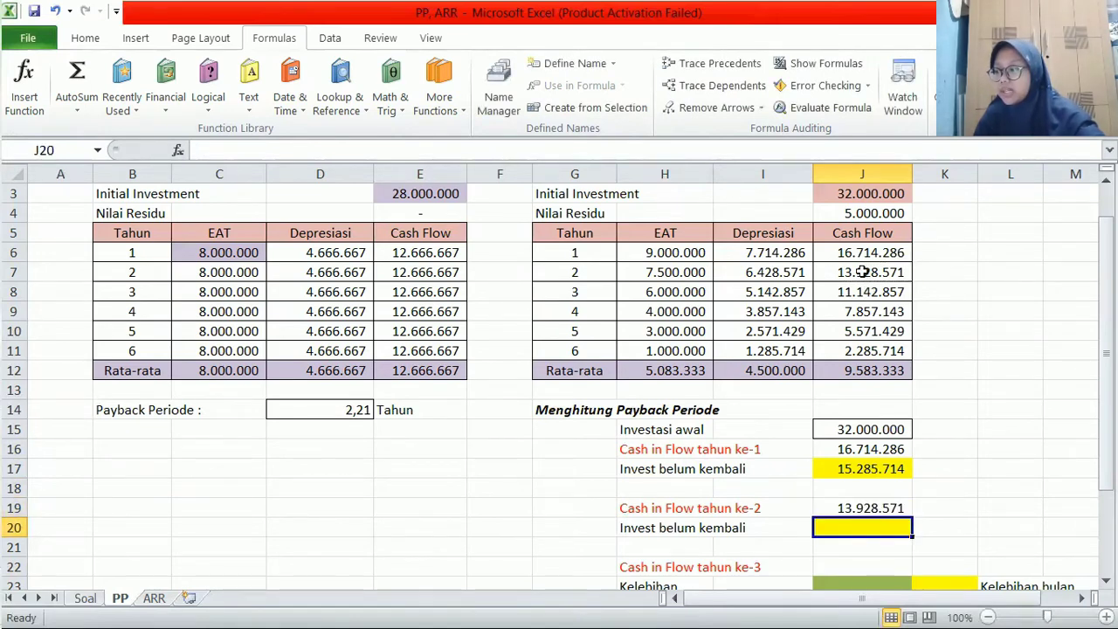
Calculate the unrecovered investment after year 2 in J20 as =J17-J19.
type("=")
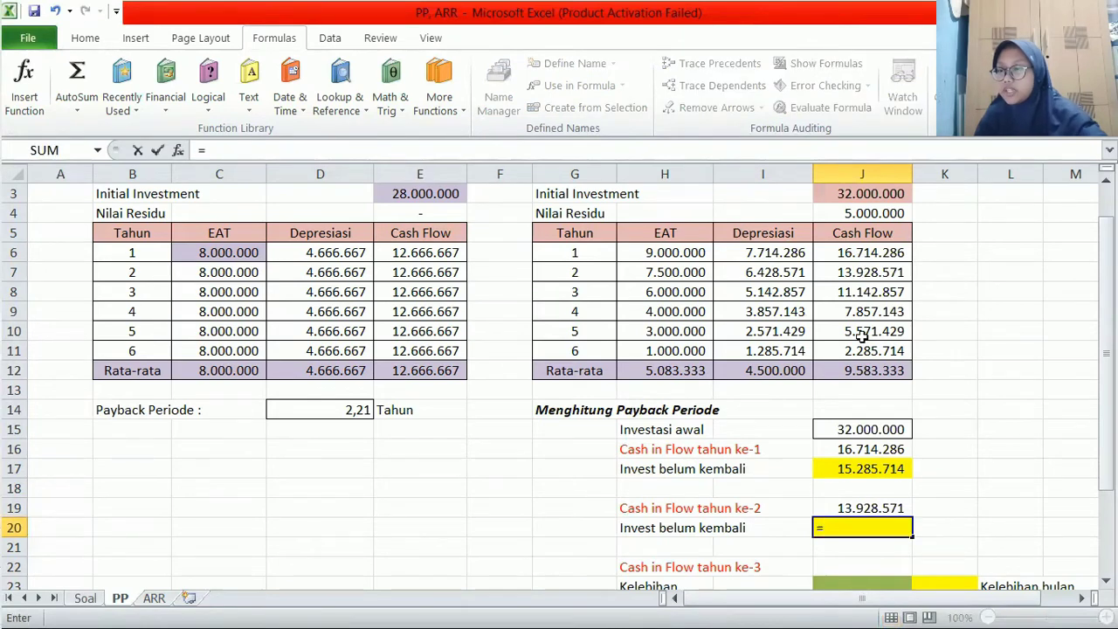
left_click(860, 468)
type("-")
left_click(861, 507)
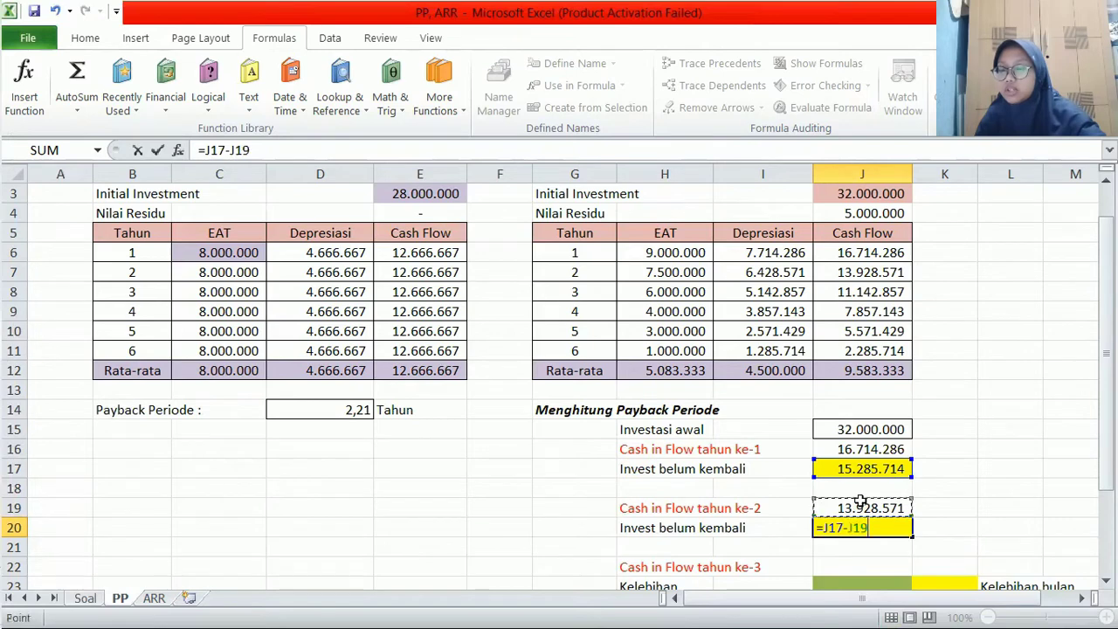
key("Return")
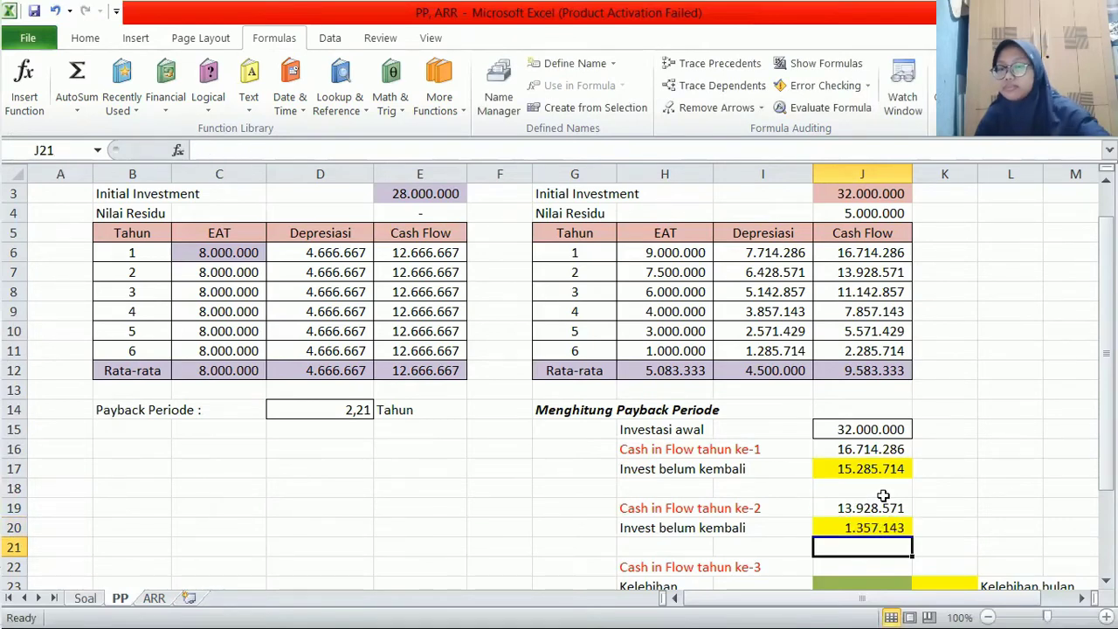
Link the Cash in Flow tahun ke-3 value in J22 to Mesin B's year 3 cash flow in J8.
left_click_drag(1107, 395, 1107, 412)
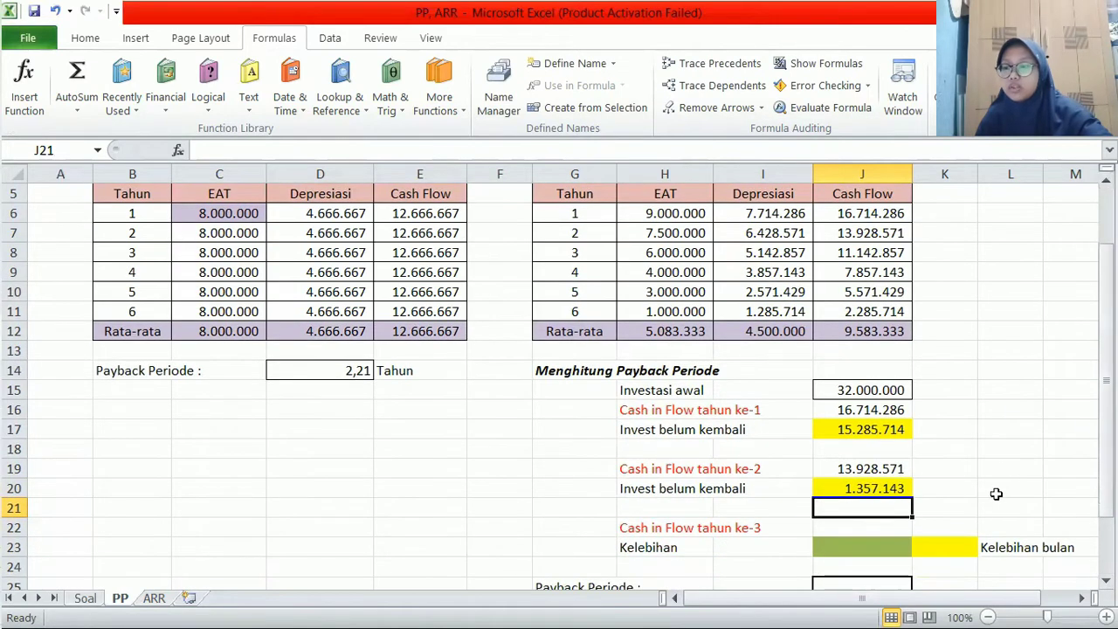
left_click(859, 533)
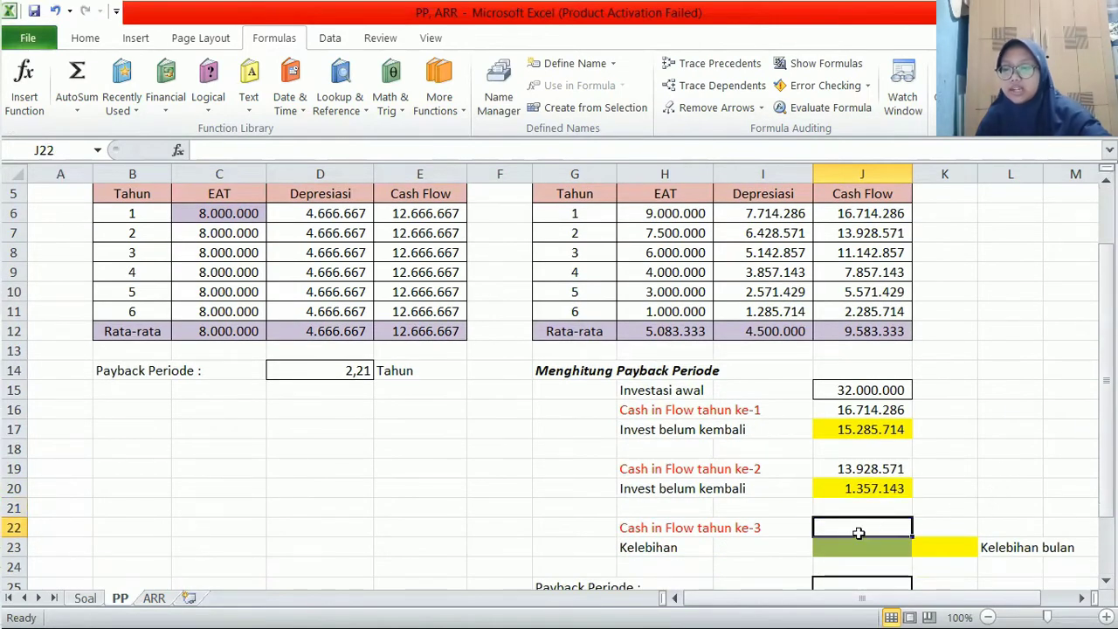
type("=")
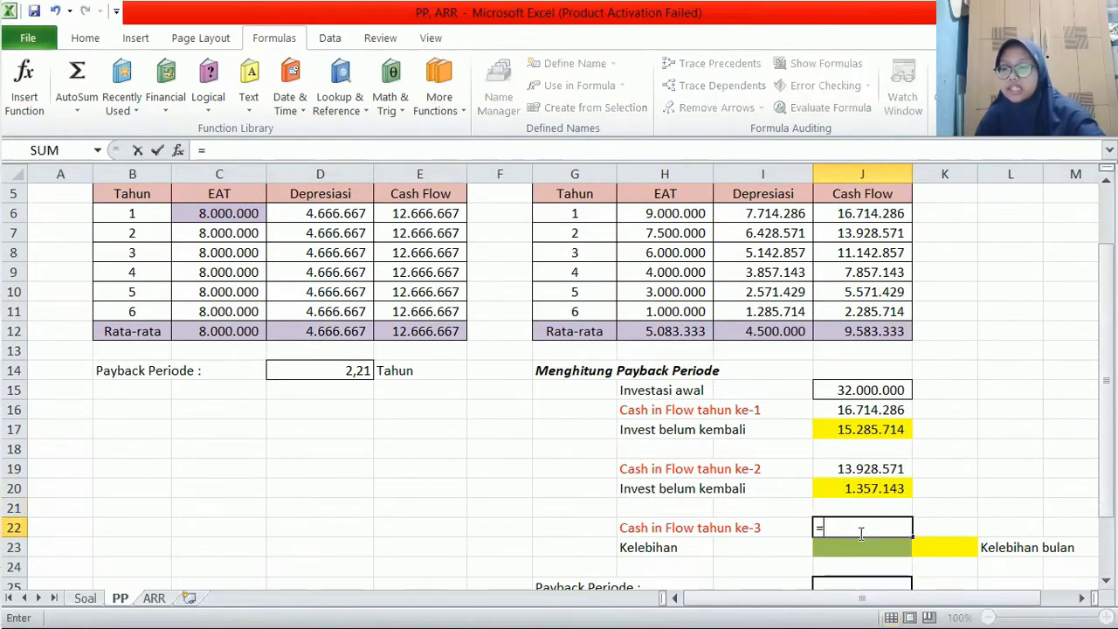
left_click(849, 255)
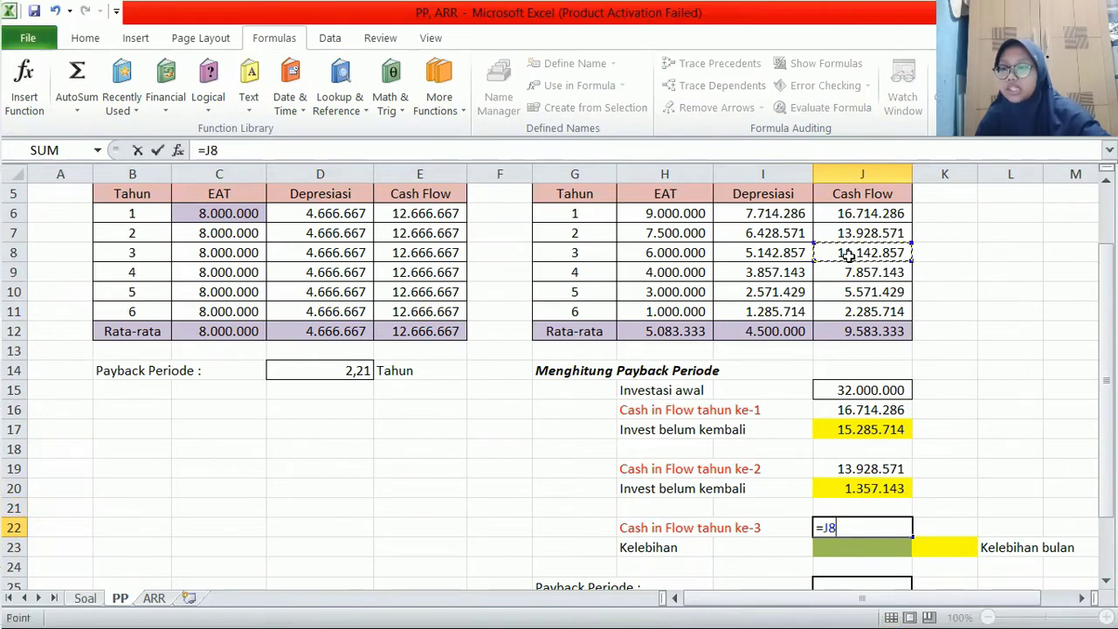
key("Return")
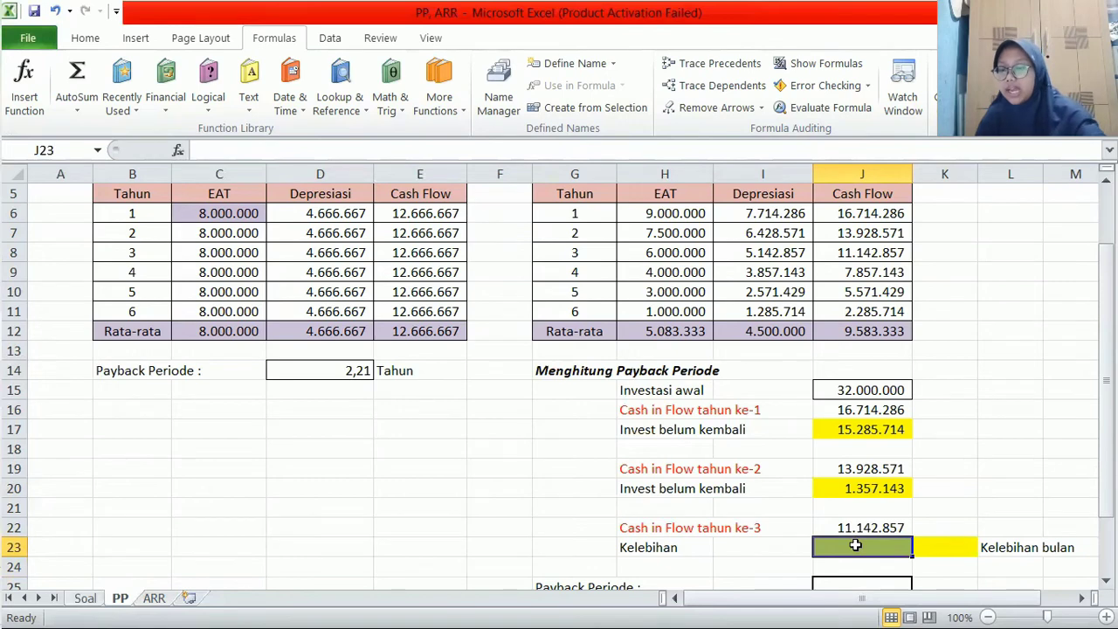
Calculate the Kelebihan in J23 as the year 2 unrecovered investment minus the year 3 cash inflow, =J20-J22.
type("=")
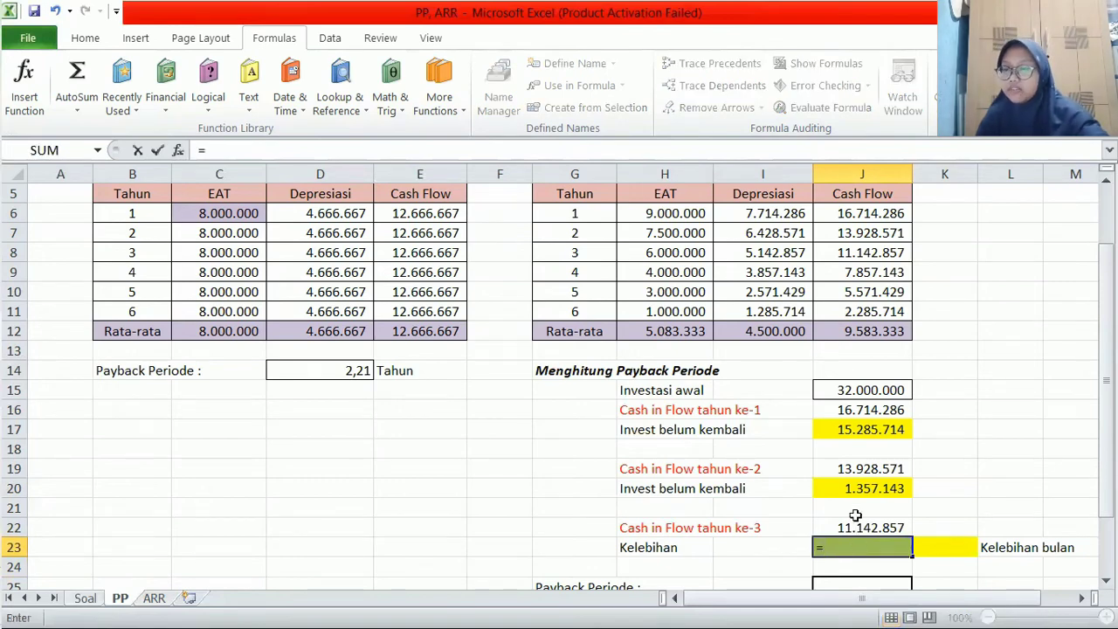
left_click(861, 481)
type("-")
left_click(844, 529)
key("Return")
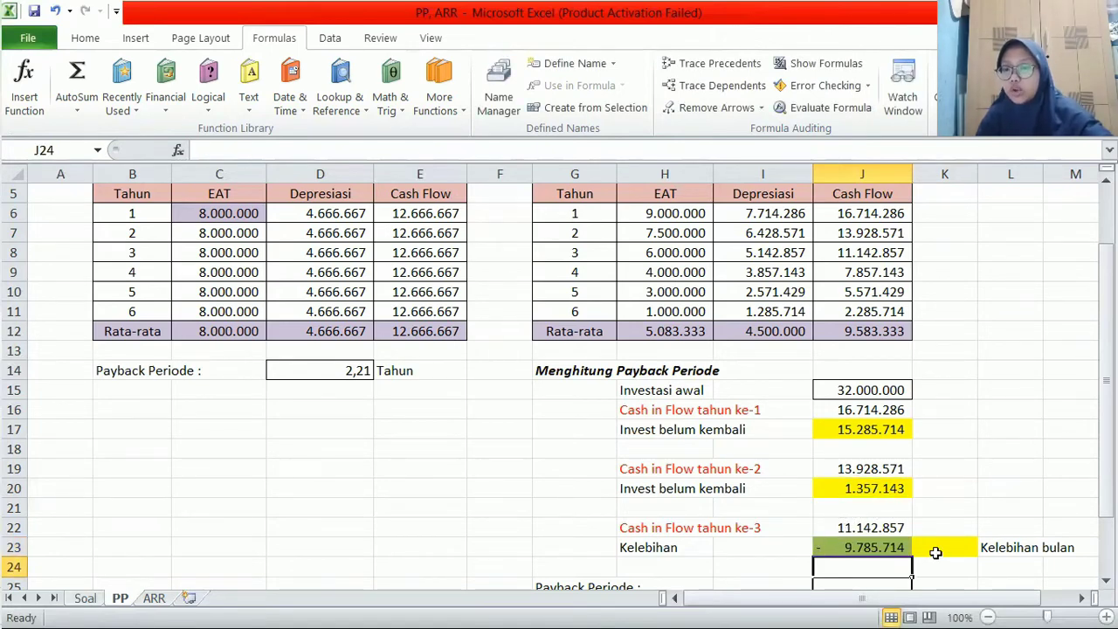
Calculate the Kelebihan bulan in K23 with the formula =(-J23/J22)*12.
left_click(934, 552)
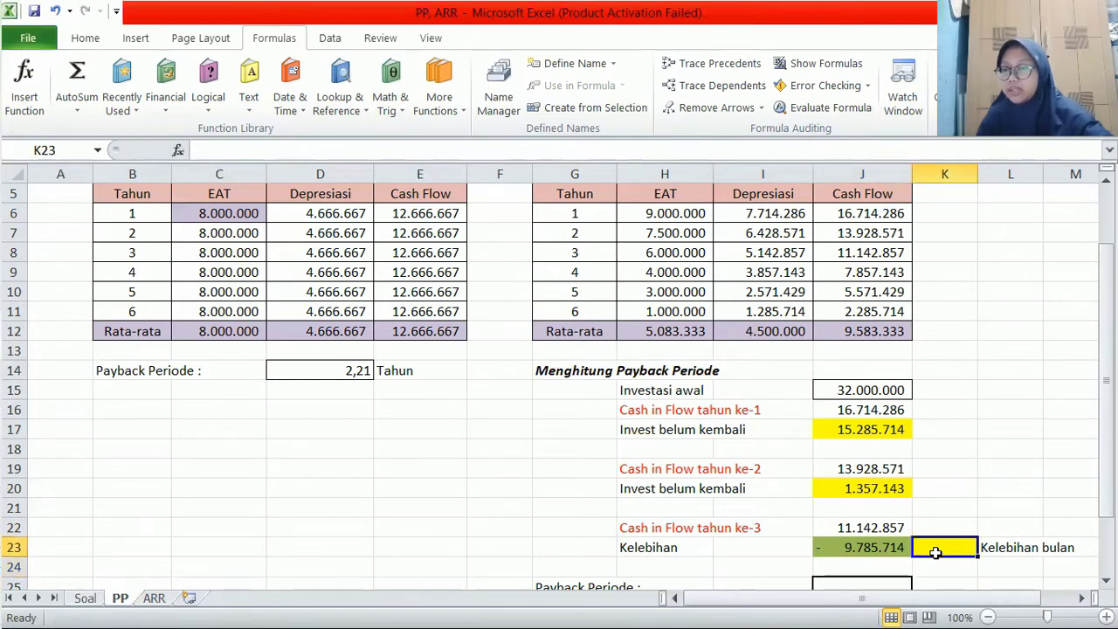
type("=(-")
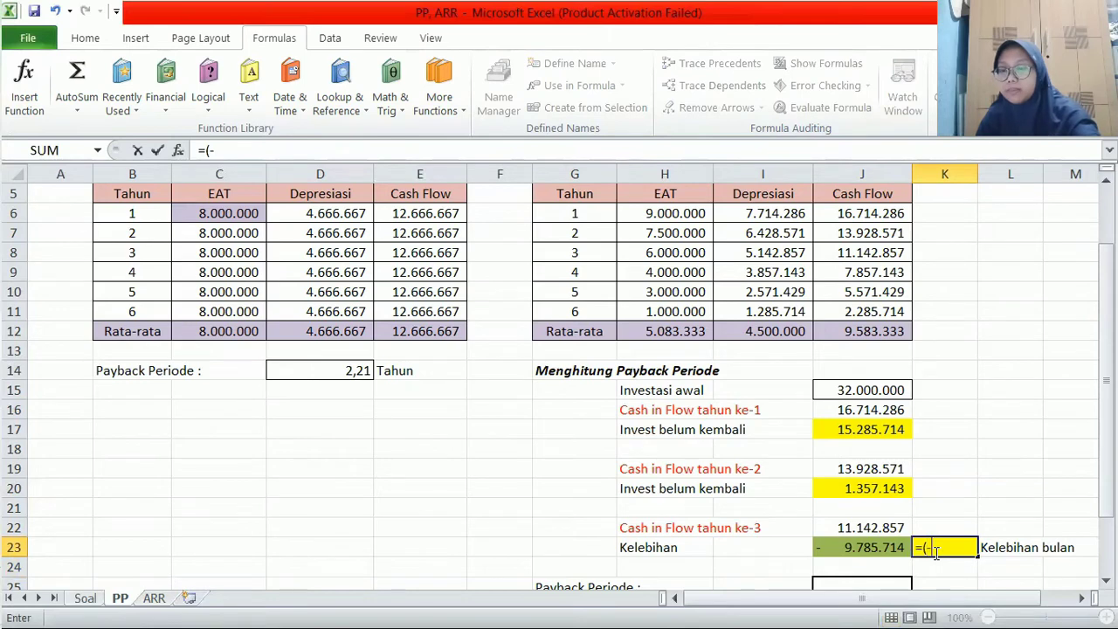
left_click(871, 548)
type("/")
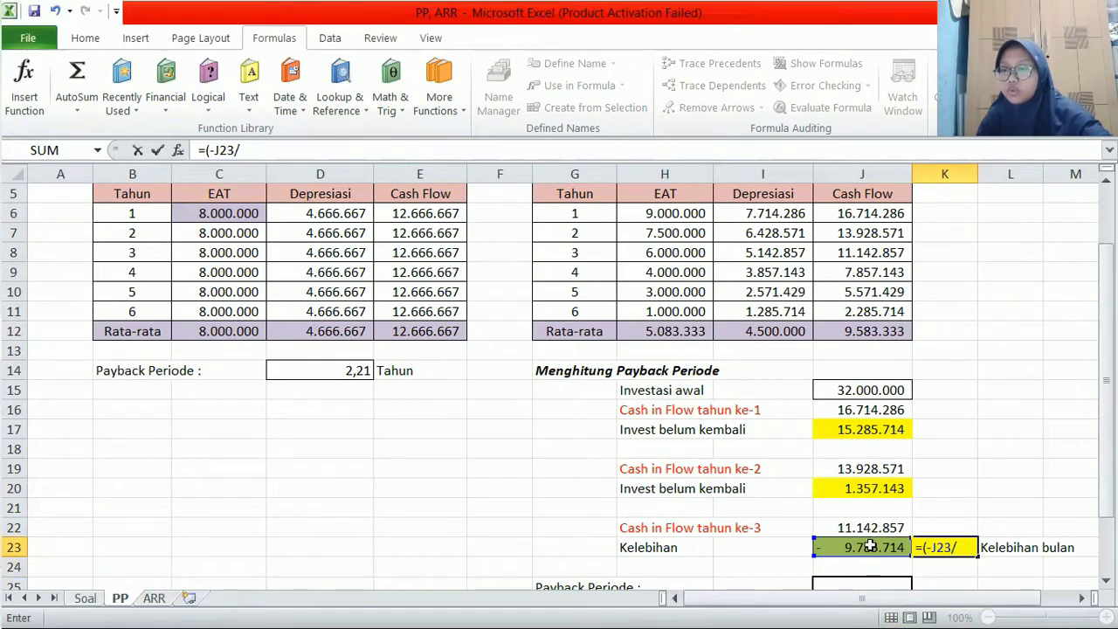
left_click(862, 529)
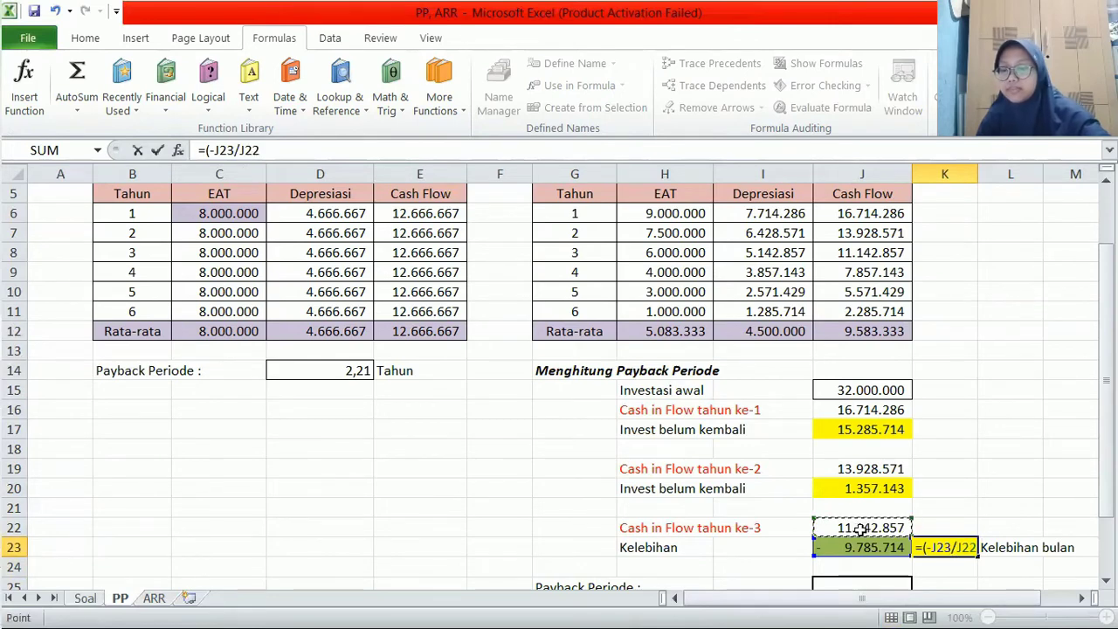
type(")*")
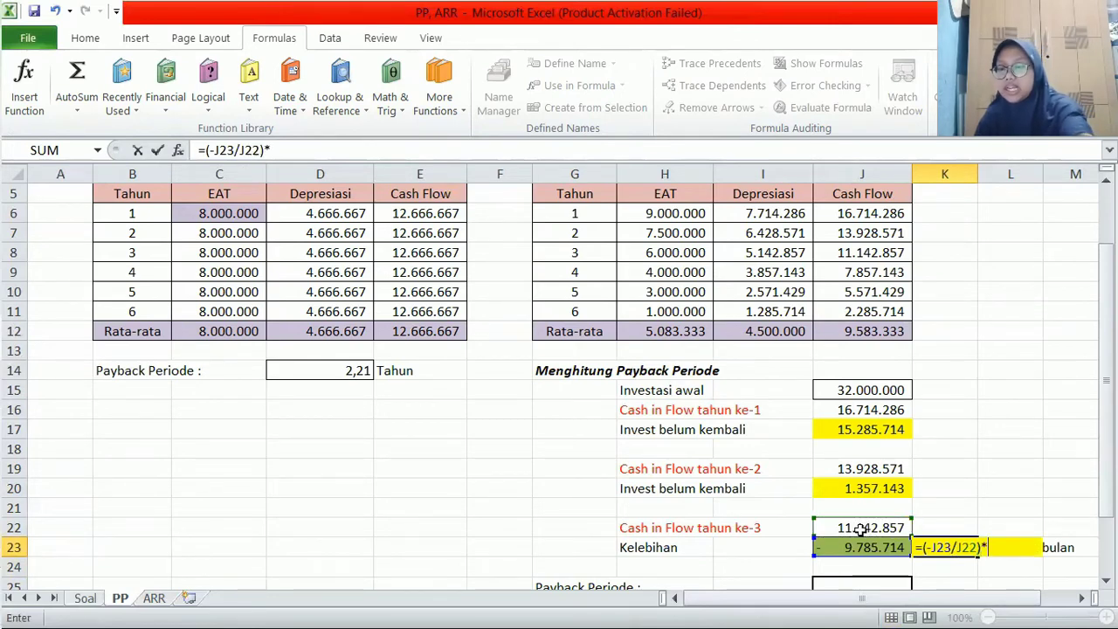
type("12")
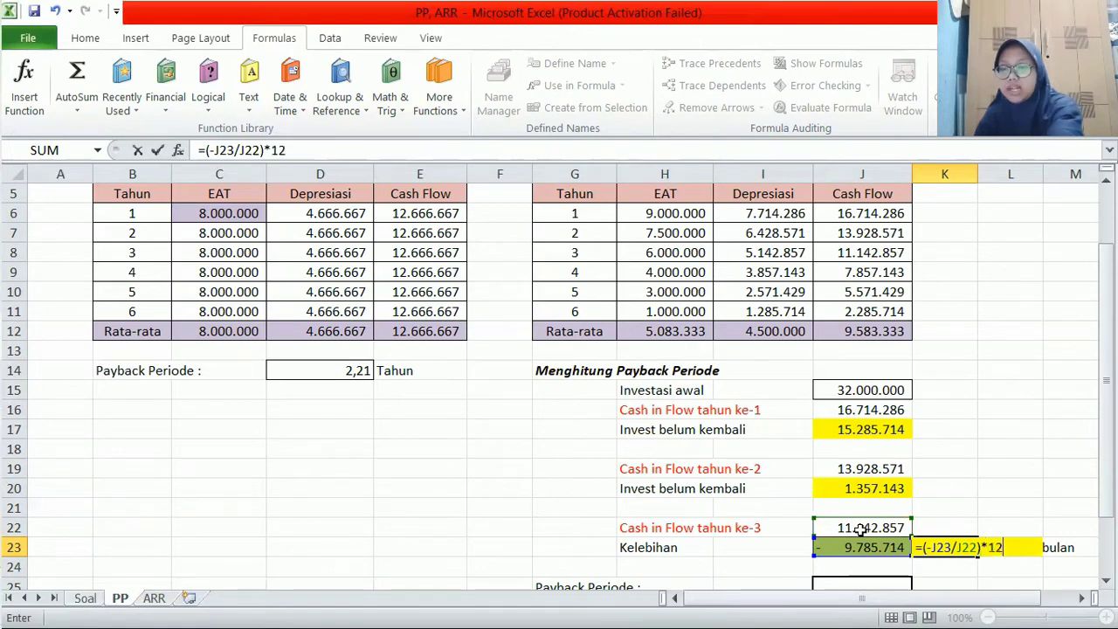
key("Return")
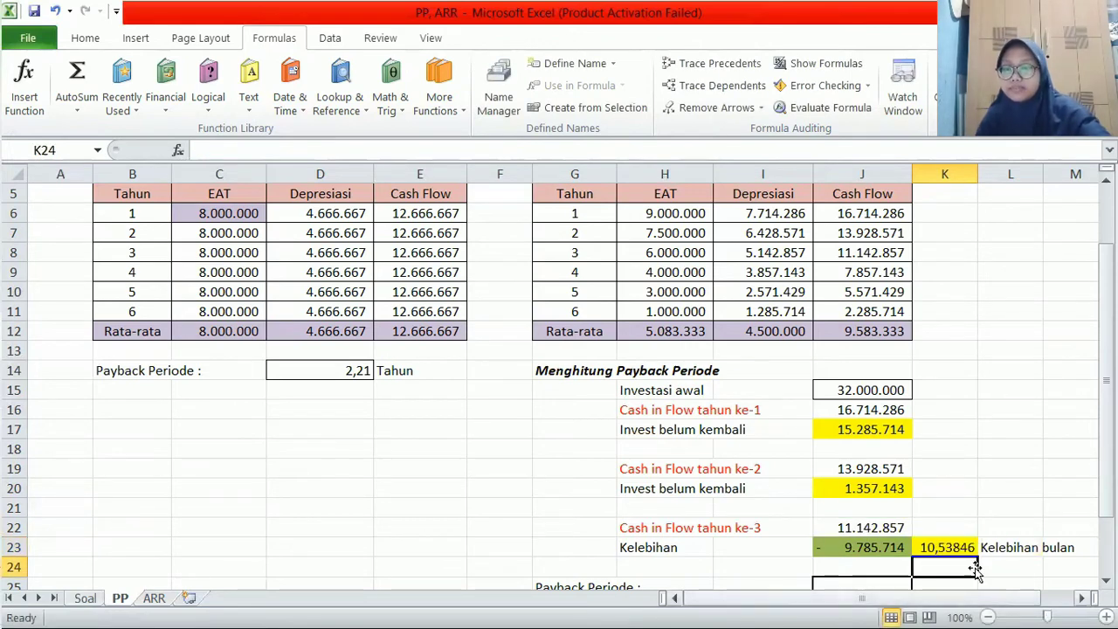
Reduce the Kelebihan bulan value in K23 to two decimal places.
left_click(960, 542)
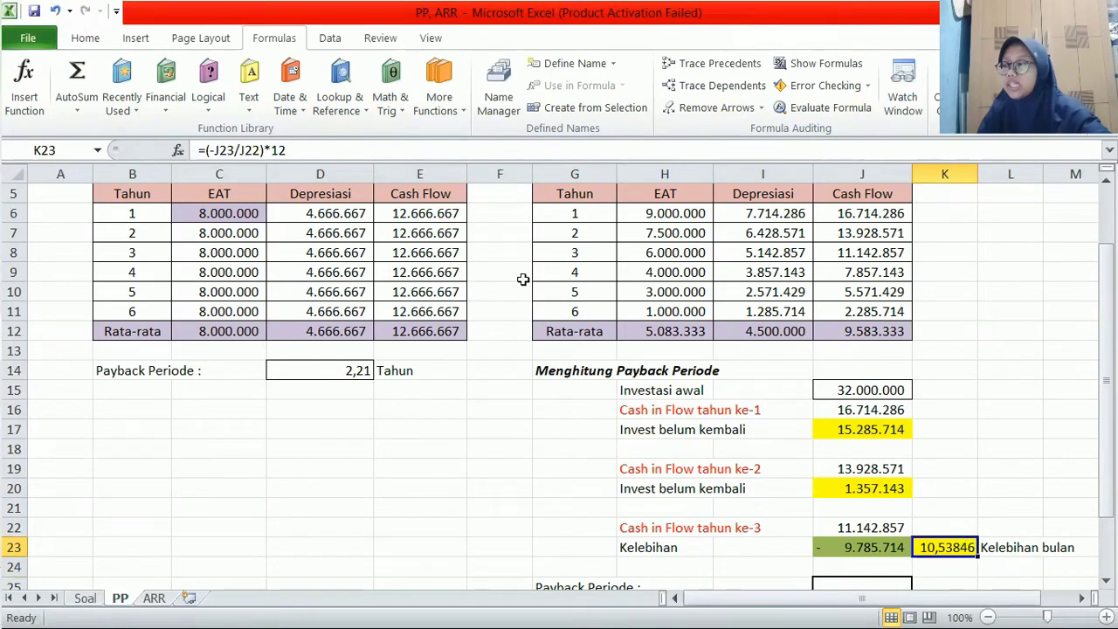
left_click(85, 40)
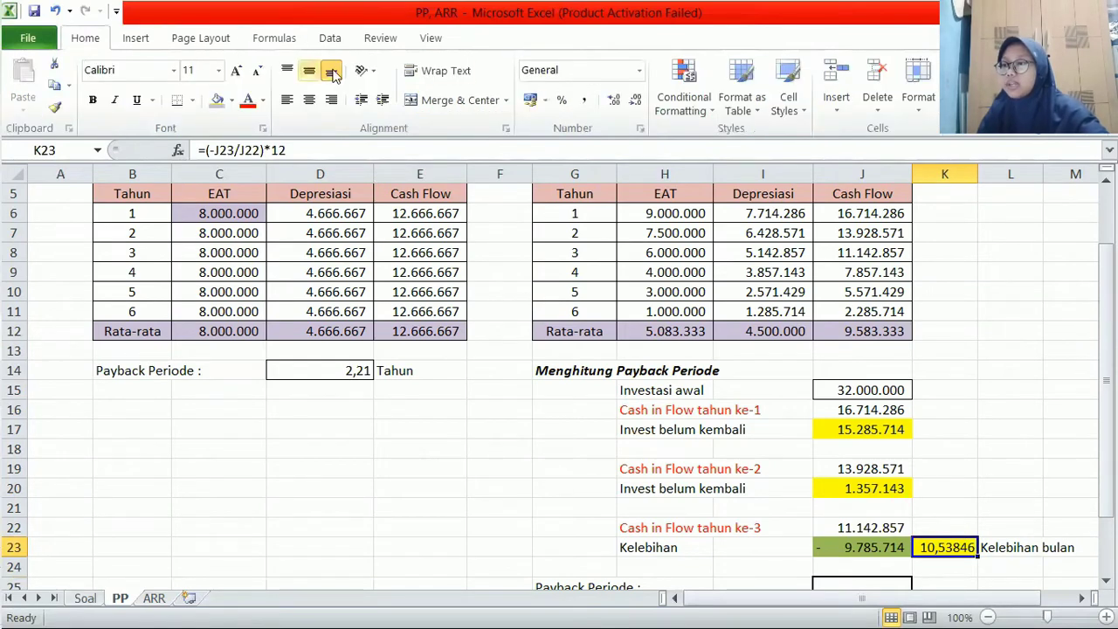
left_click(635, 102)
left_click(635, 102)
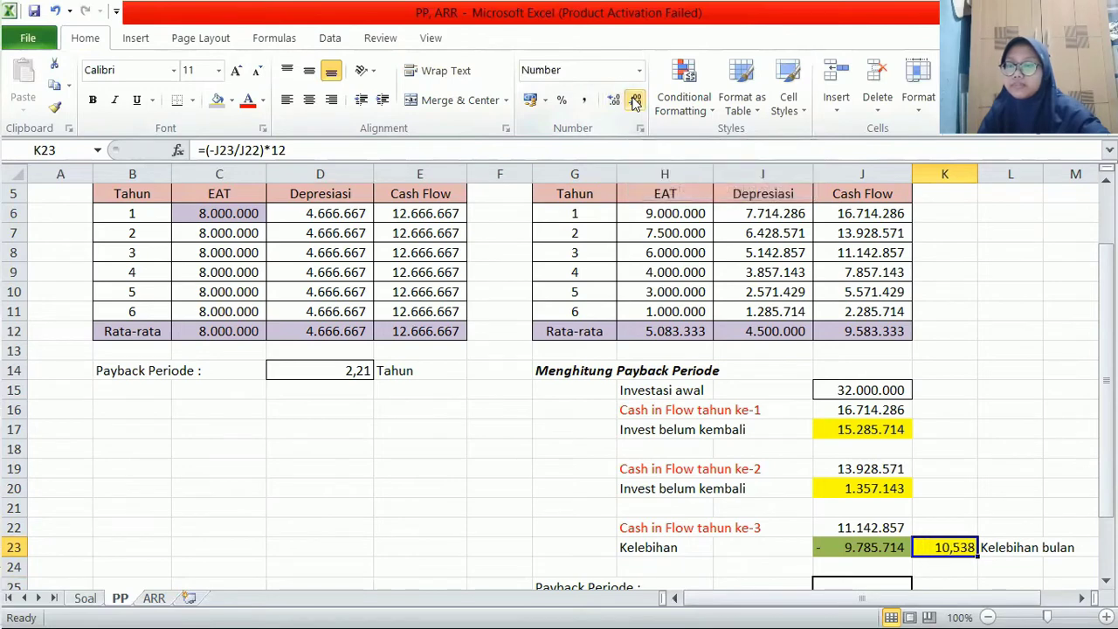
left_click(636, 102)
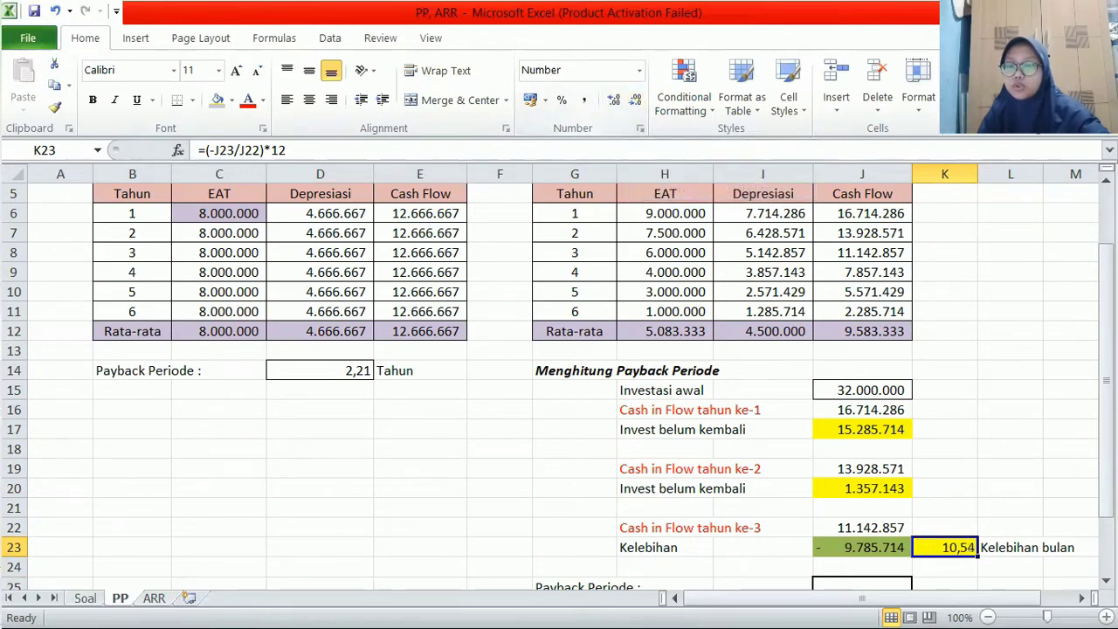
Calculate Mesin B's Payback Periode in J25 with the formula =(36-K23)/12.
left_click_drag(1106, 365, 1106, 378)
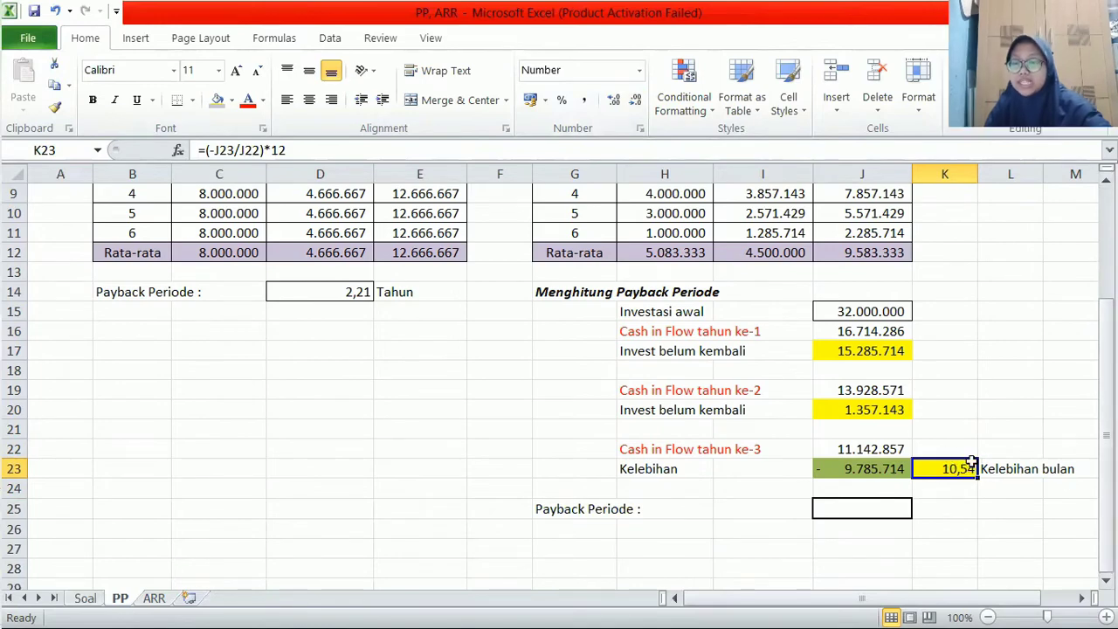
left_click(872, 507)
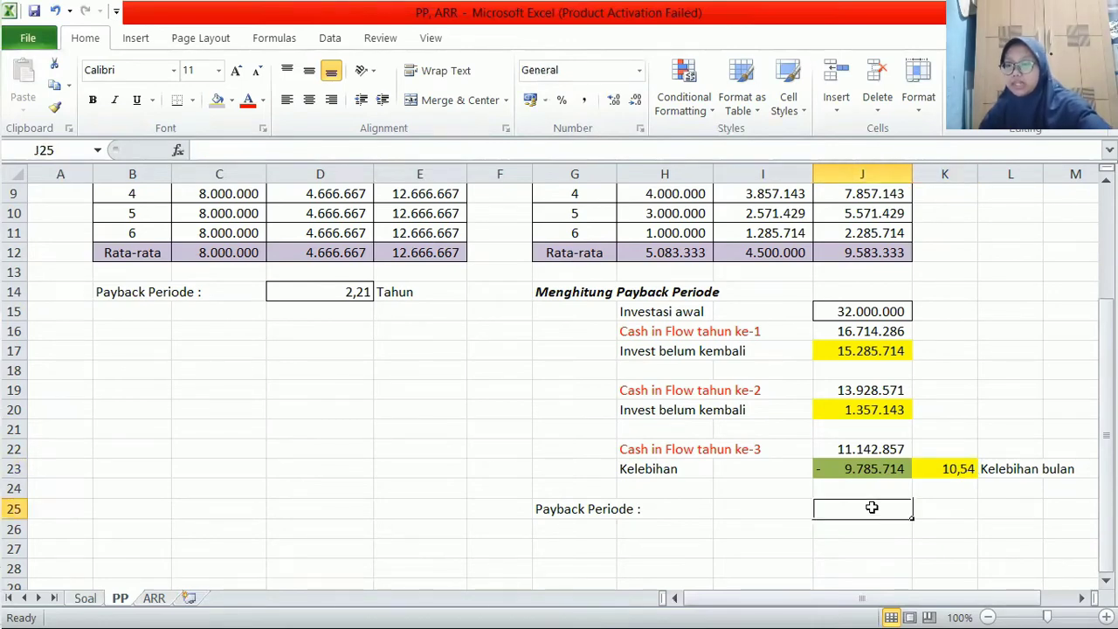
type("=")
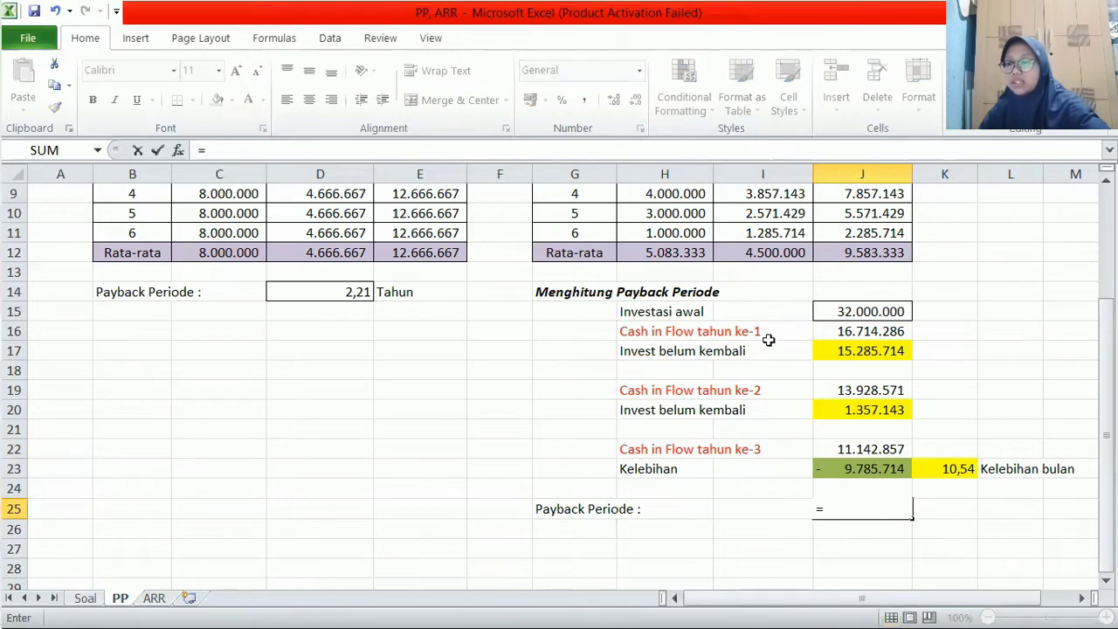
type("3")
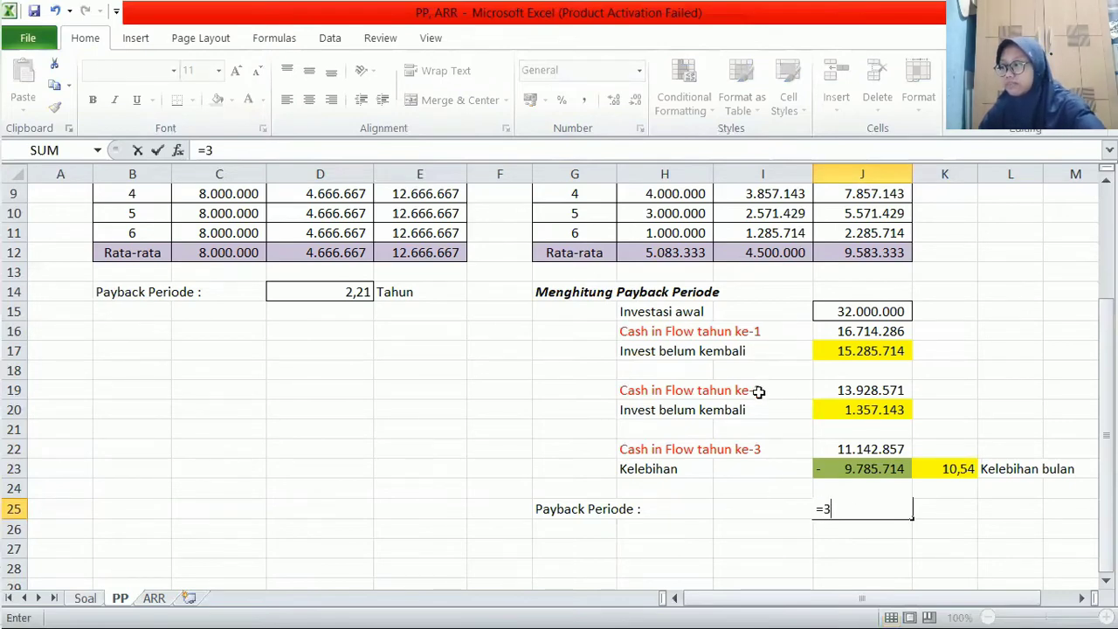
type("(")
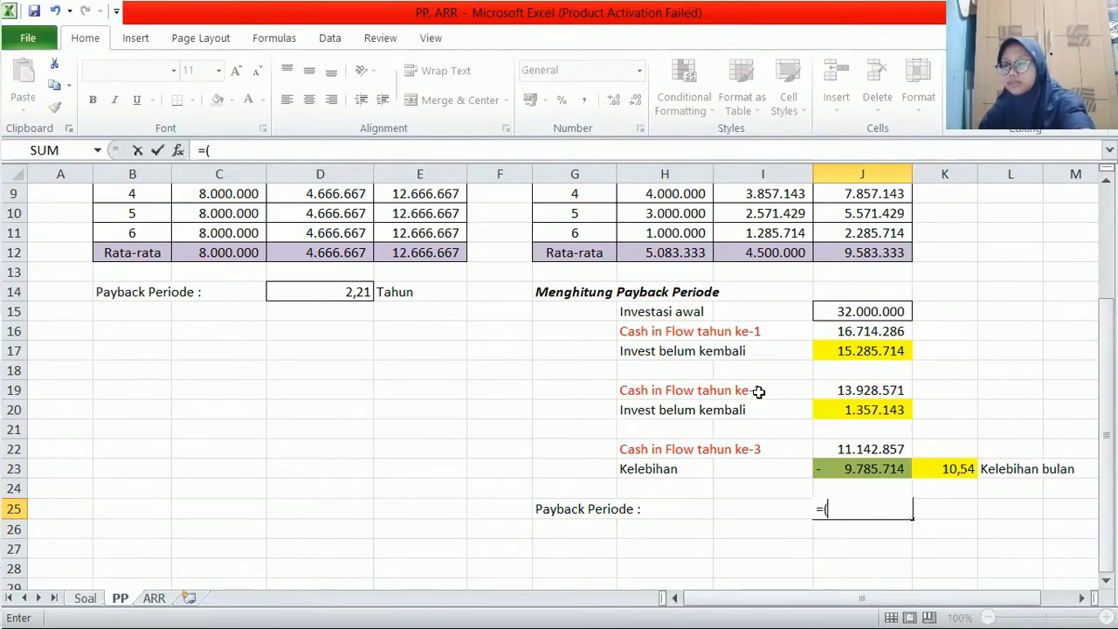
type("36-")
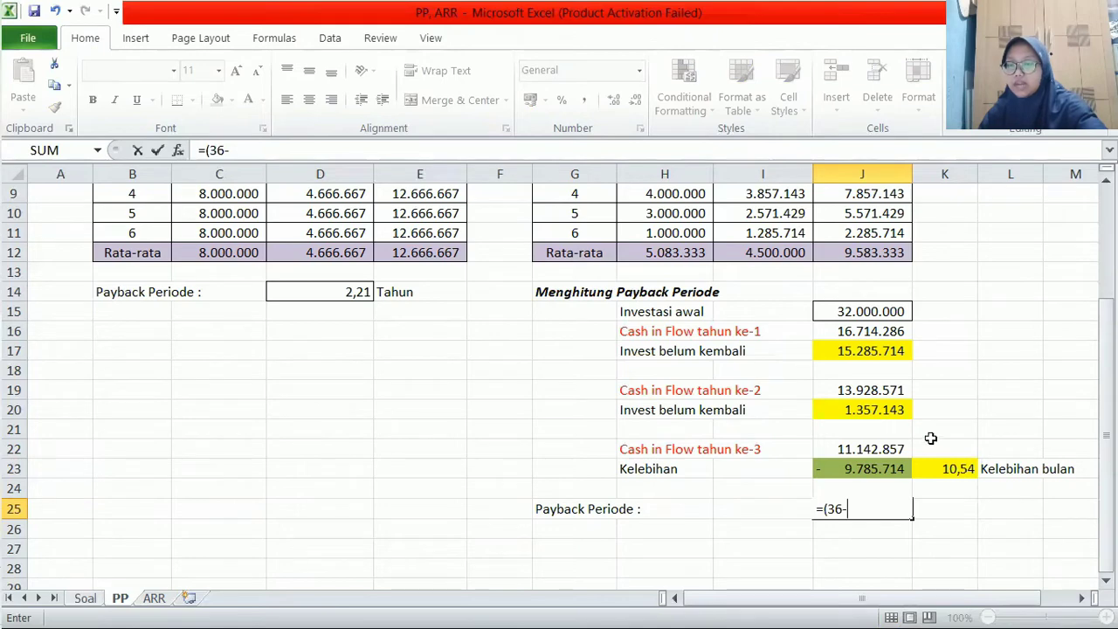
left_click(944, 470)
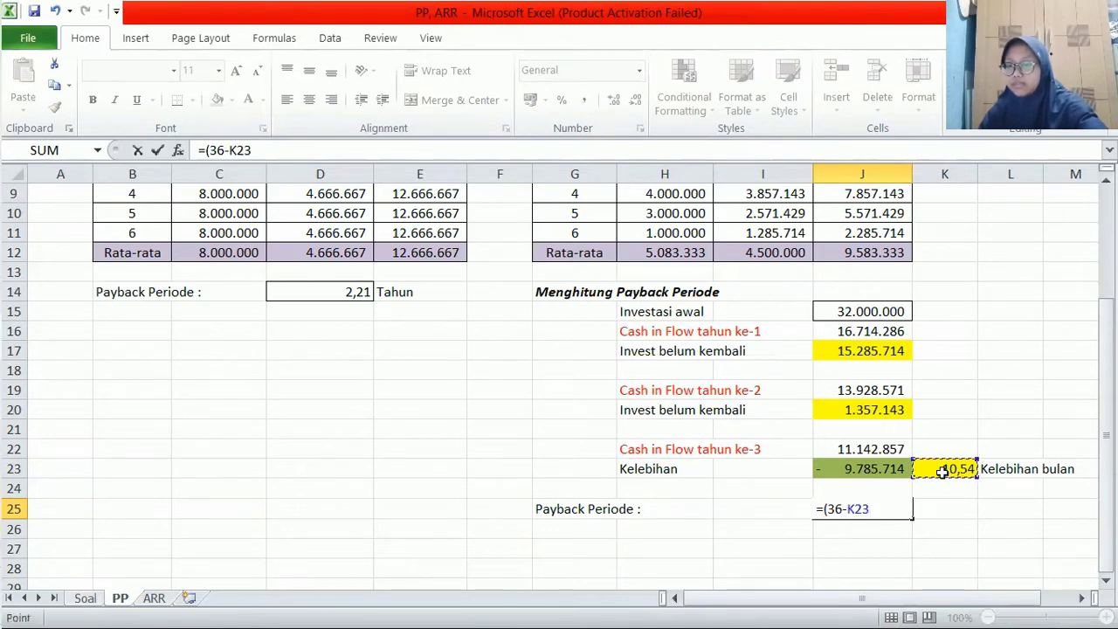
type(")/12")
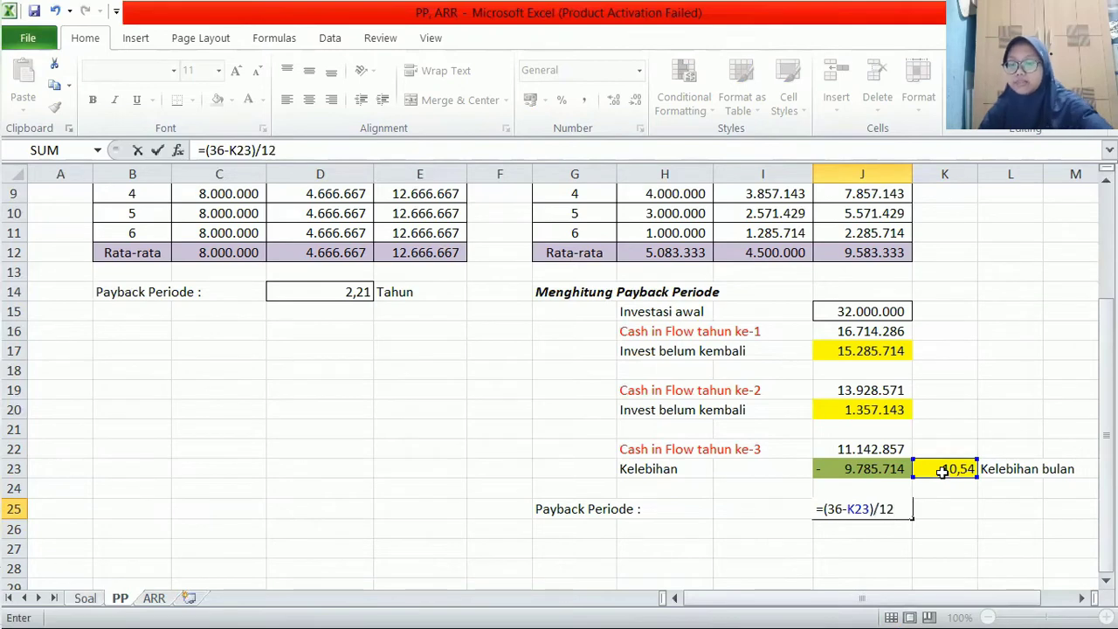
key("Return")
Reduce Mesin B's Payback Periode value in J25 to two decimal places.
left_click(890, 504)
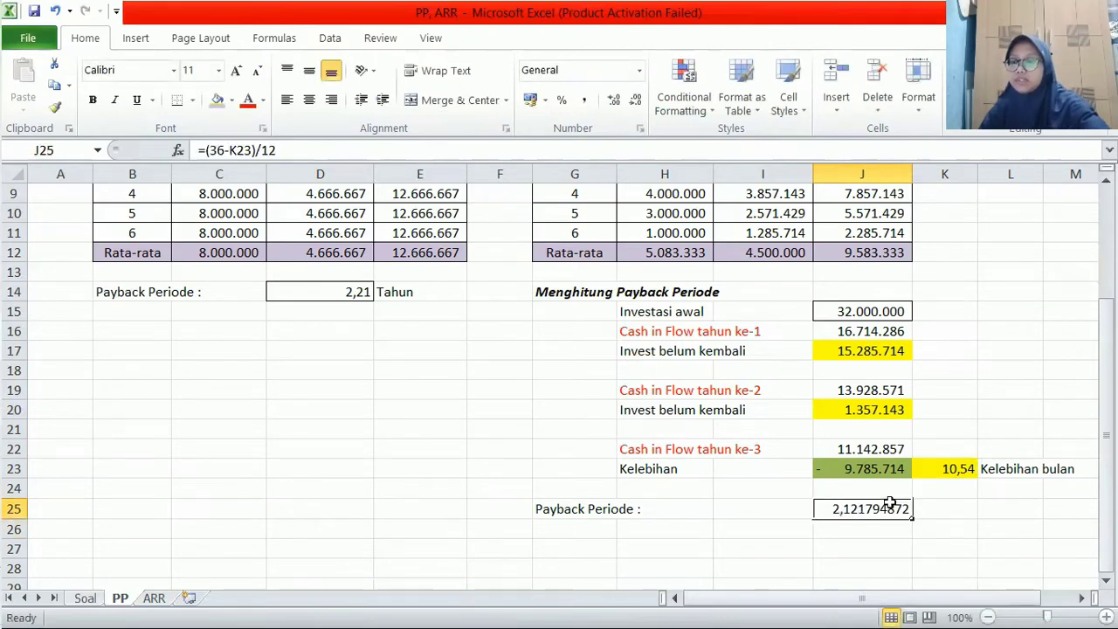
left_click(631, 105)
left_click(631, 105)
left_click(631, 105)
left_click(630, 105)
left_click(631, 105)
left_click(631, 105)
left_click(630, 105)
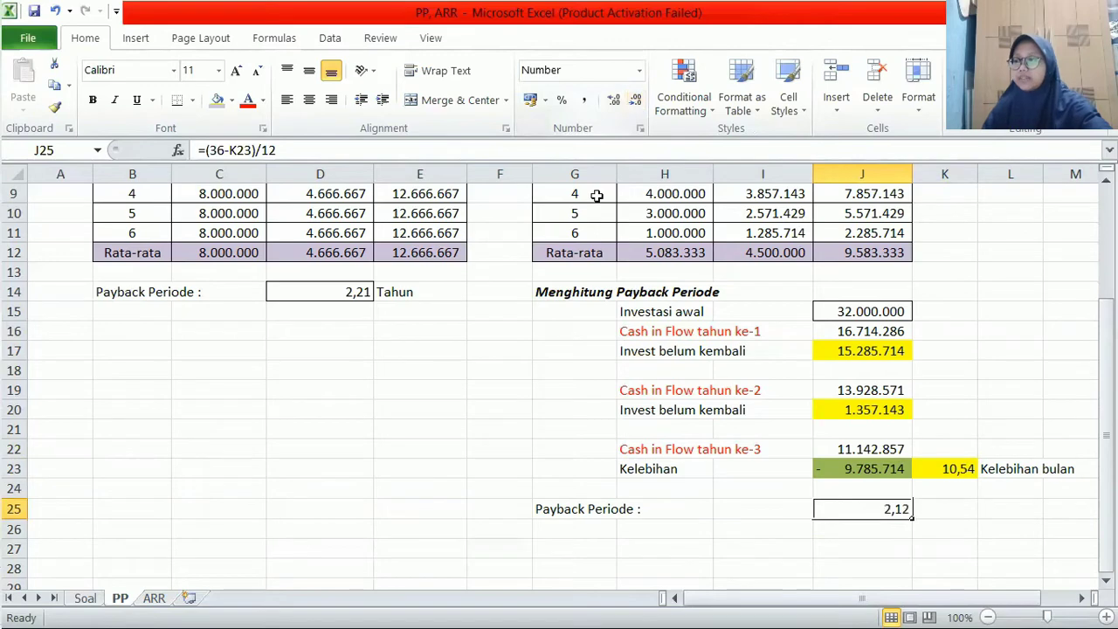
Review Mesin A's and Mesin B's payback periods and enter the unit label "Tahun" in K25 beside Mesin B's result.
left_click(339, 293)
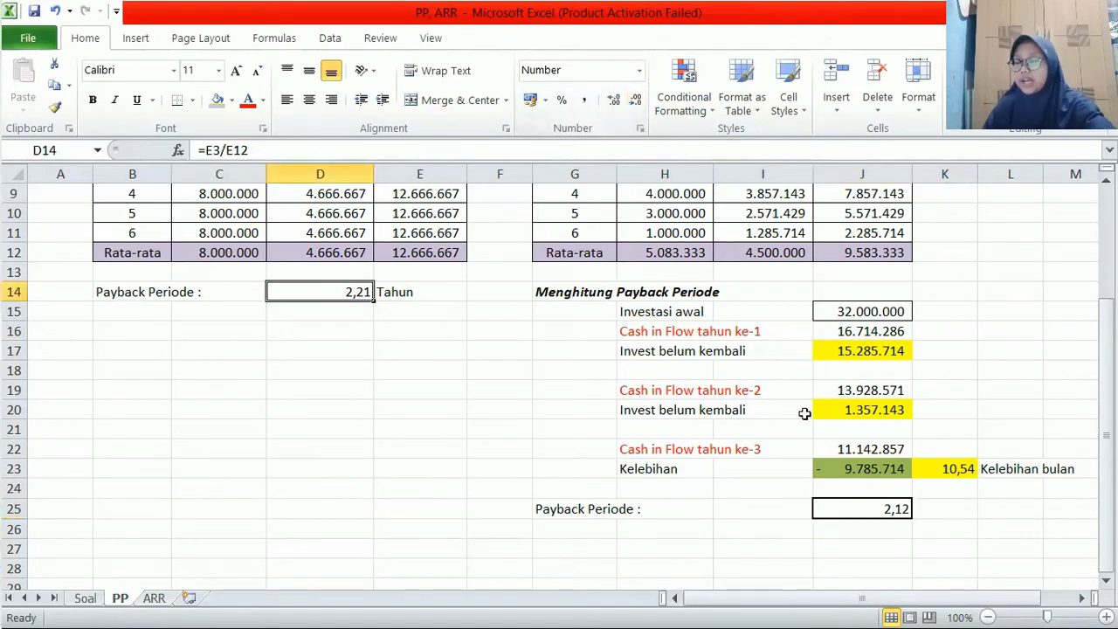
left_click_drag(1106, 418, 1106, 332)
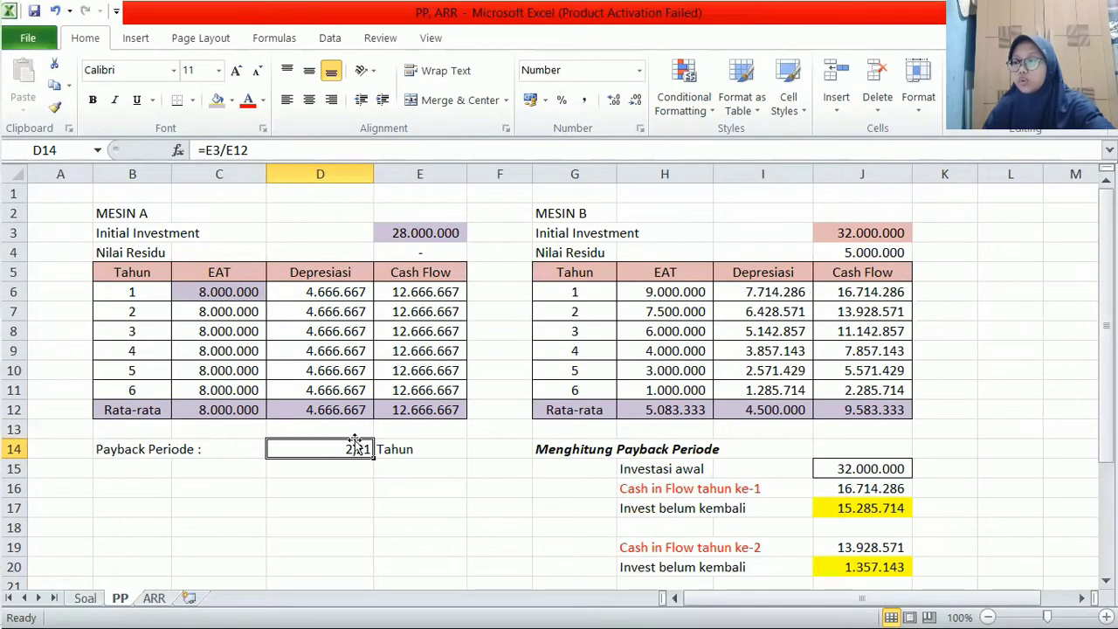
left_click_drag(1107, 279, 1106, 345)
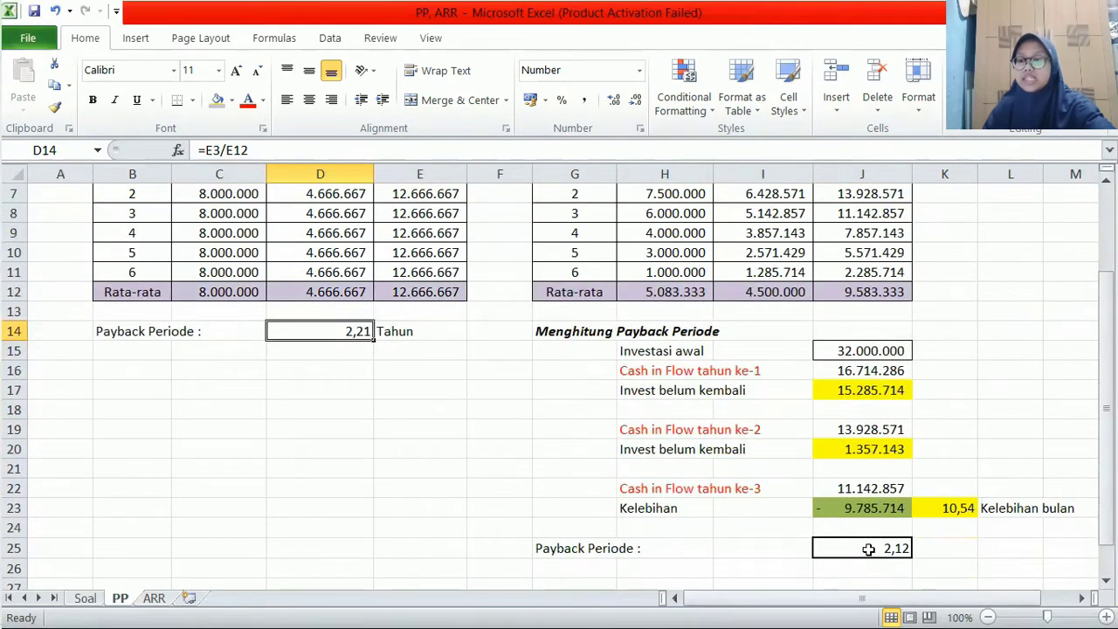
mouse_move(1106, 477)
left_mouse_down()
mouse_move(1106, 459)
mouse_move(1106, 485)
left_mouse_up()
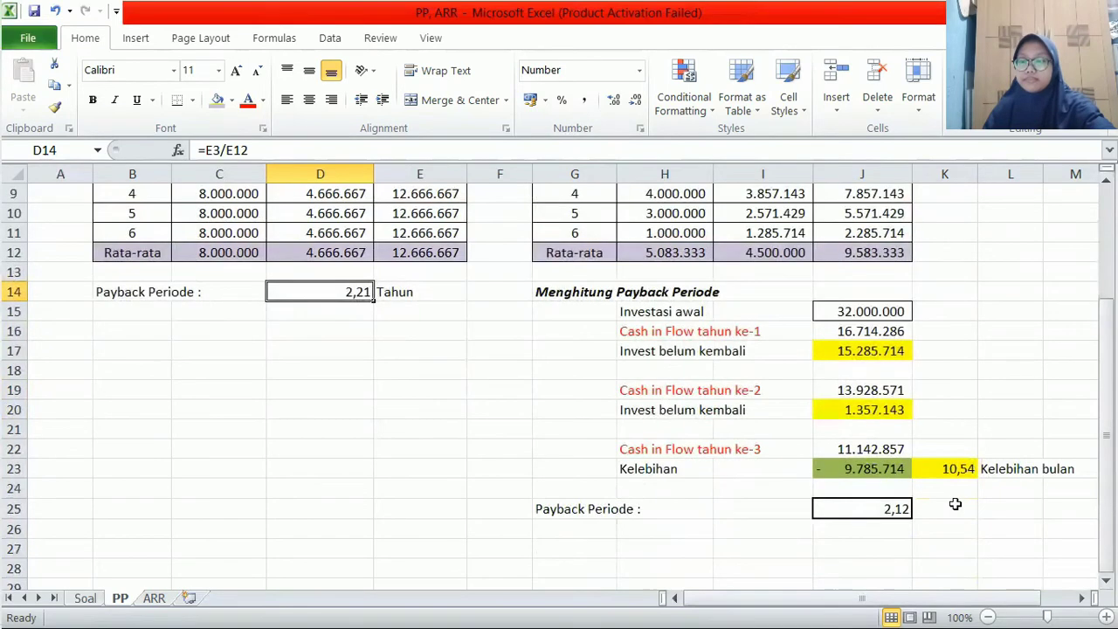
left_click(944, 509)
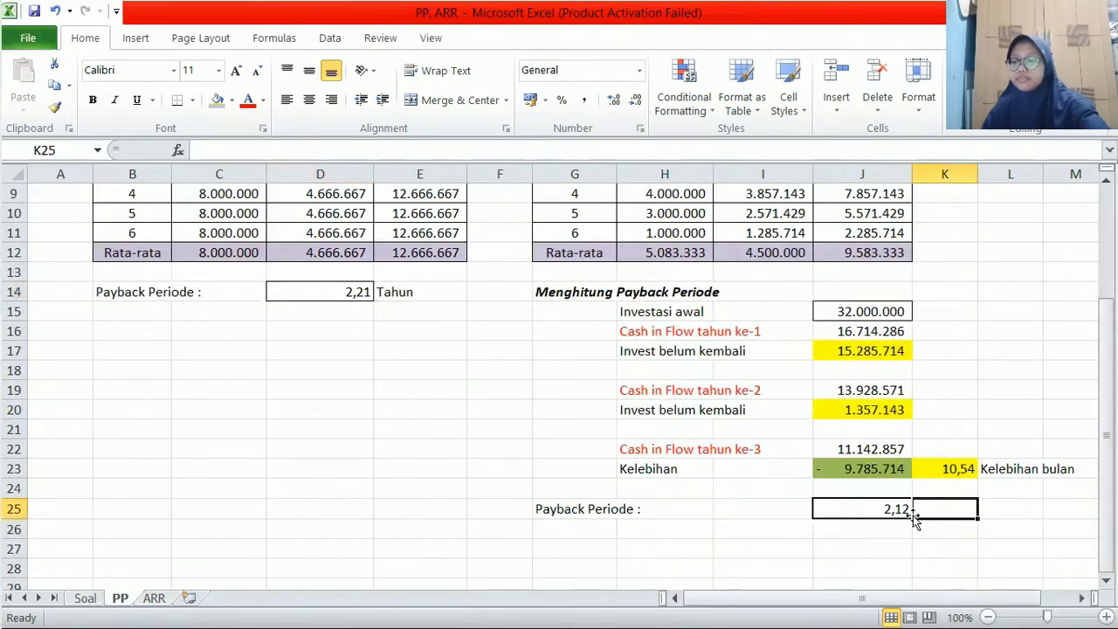
type("Tahun")
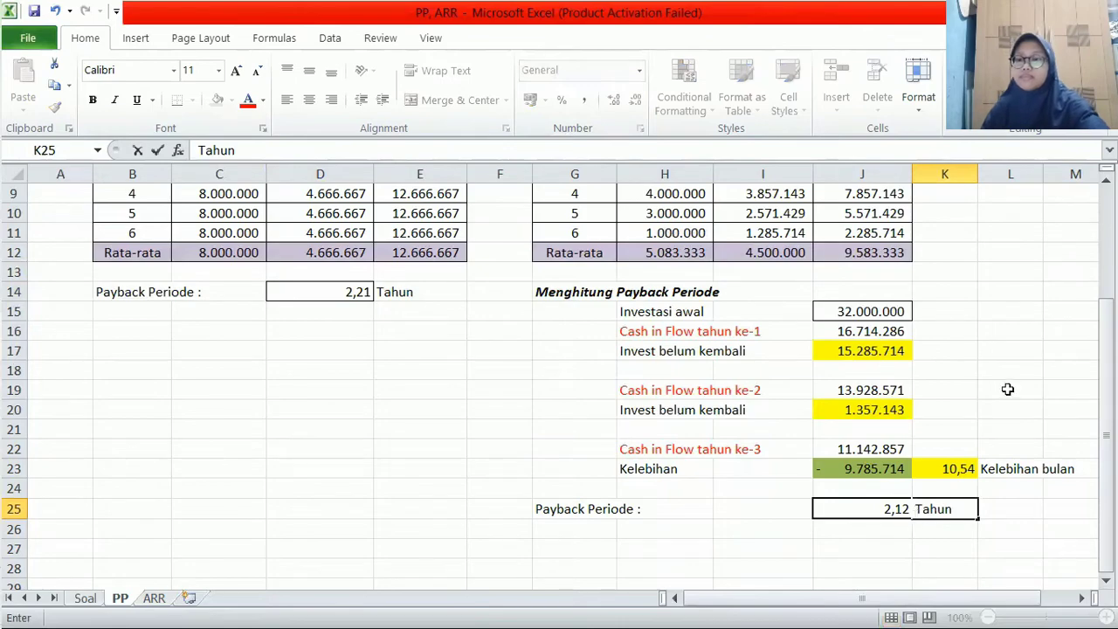
left_click(1007, 389)
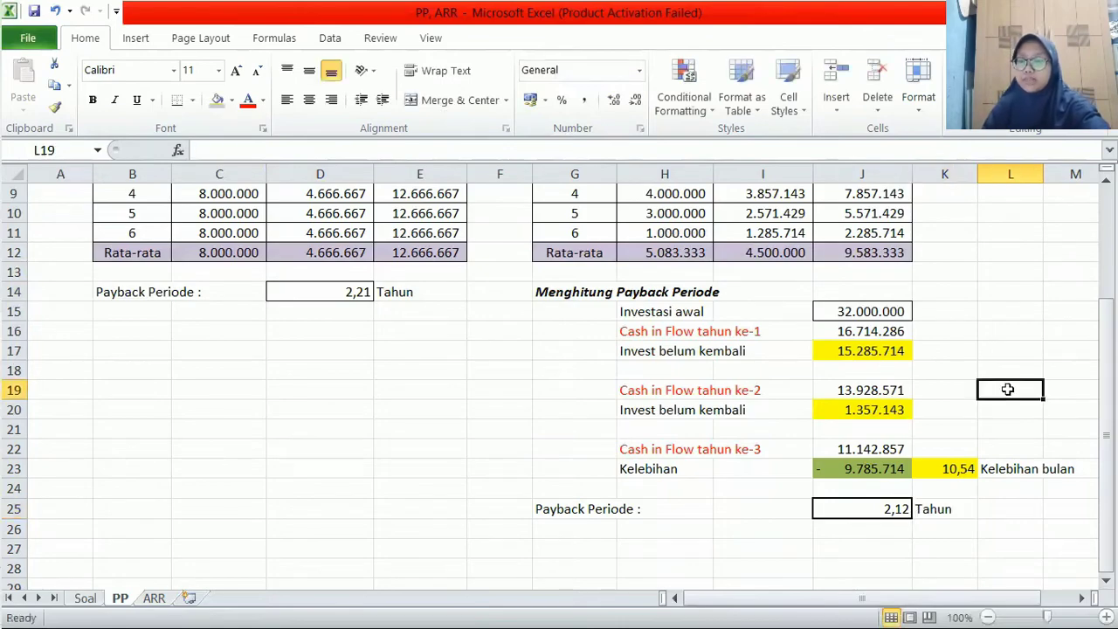
Switch from the Word assignment document back to the Excel workbook and open the ARR sheet.
left_click_drag(1106, 445, 1106, 437)
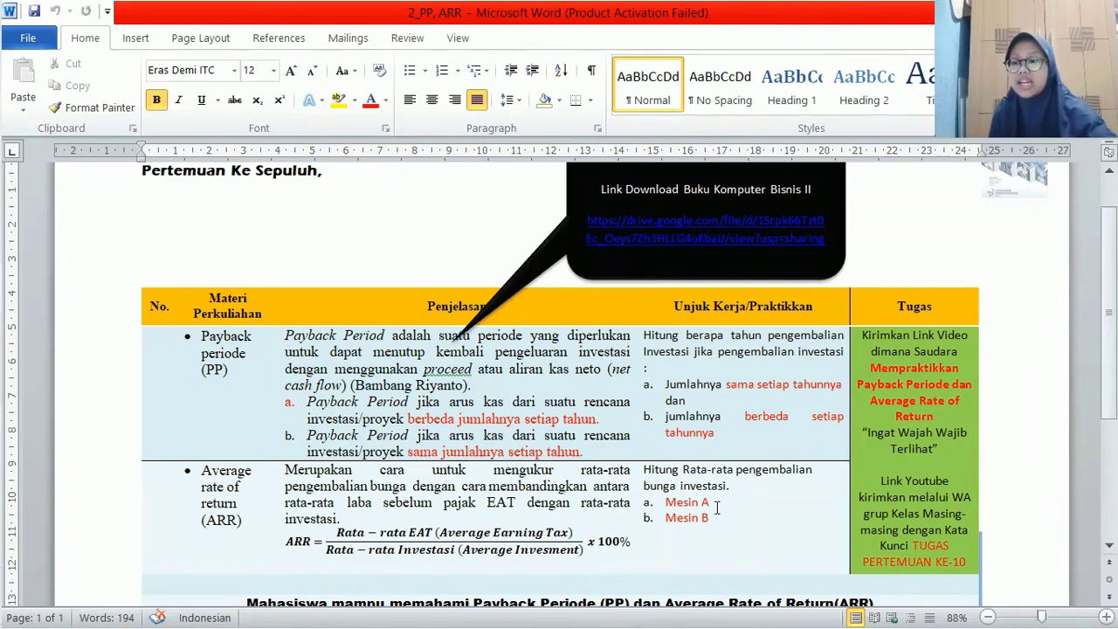
key("alt+Tab")
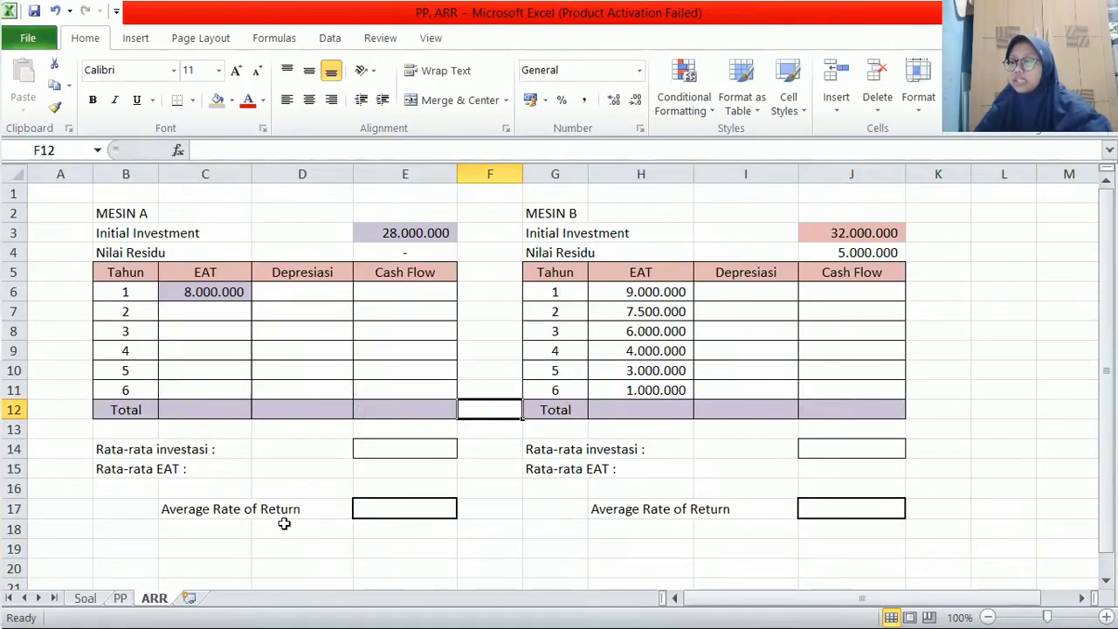
left_click(122, 599)
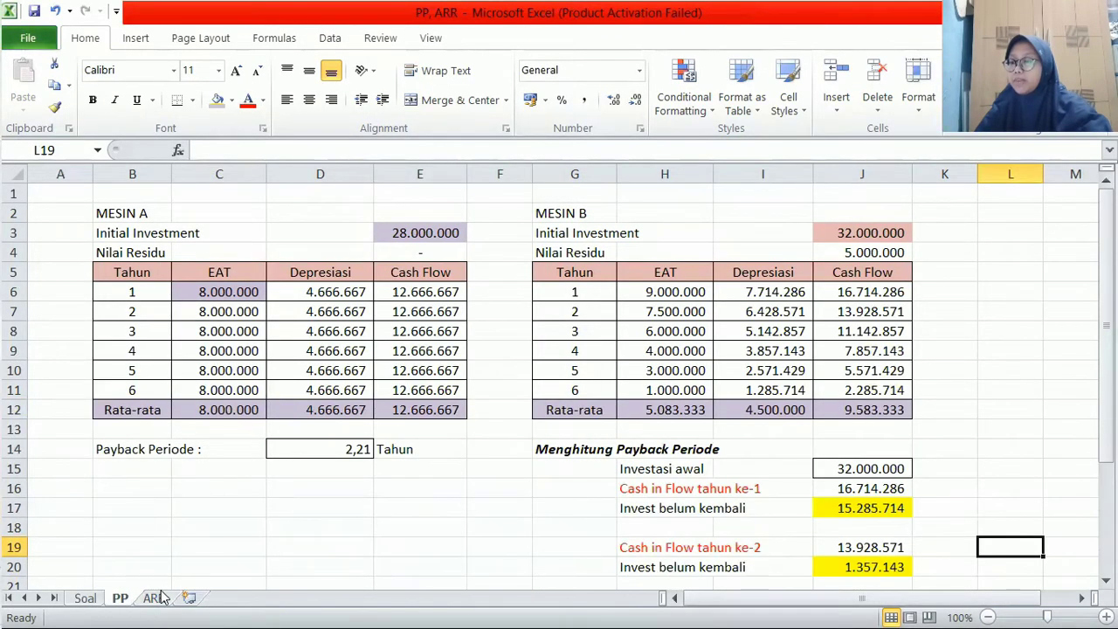
left_click(160, 599)
Fill Mesin A's EAT for years 2 to 6 in C7:C11 with the absolute reference =$C$6.
left_click(228, 292)
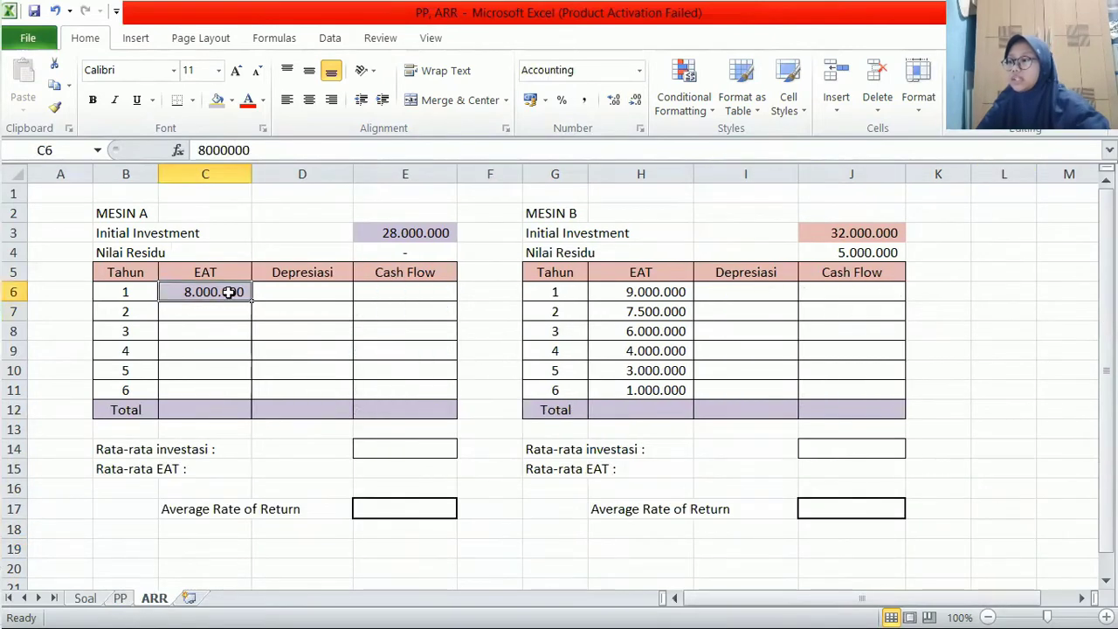
left_click(228, 312)
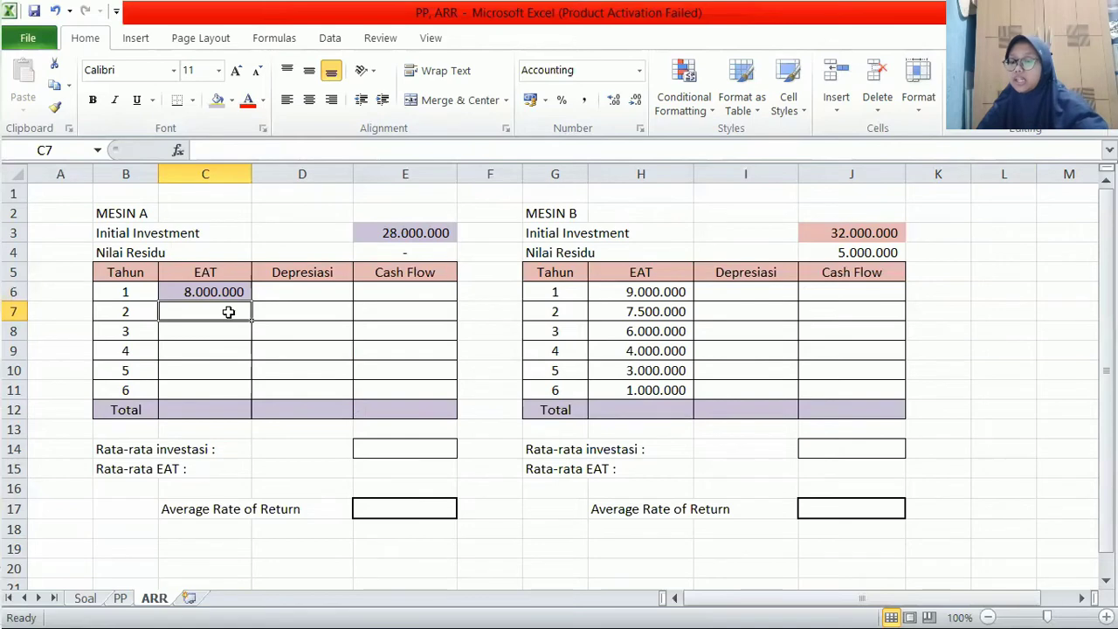
type("=")
left_click(227, 293)
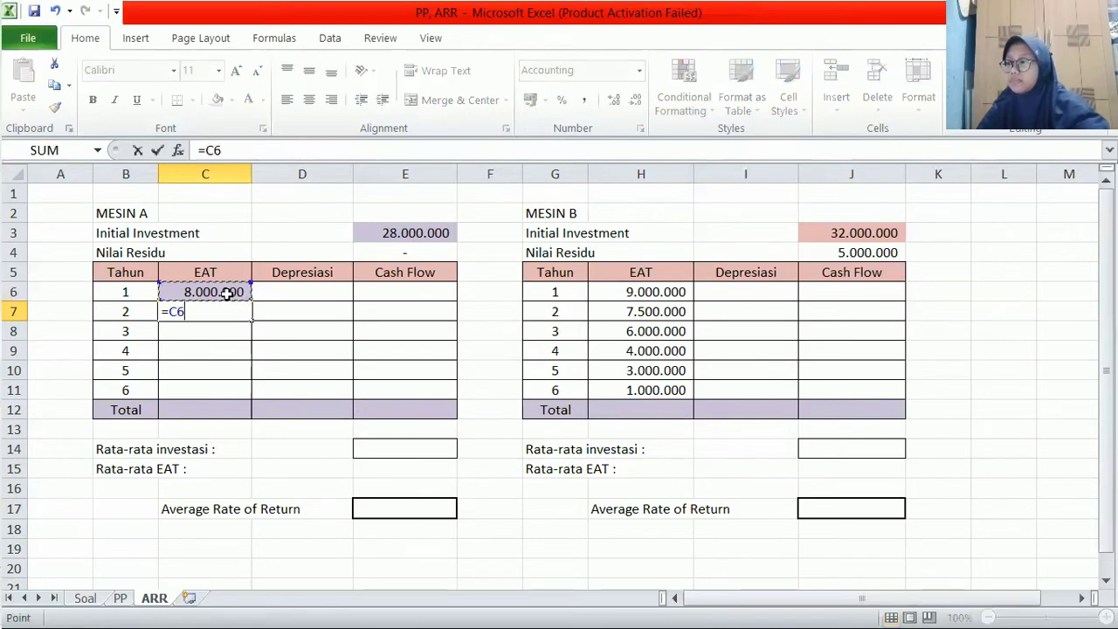
key("F4")
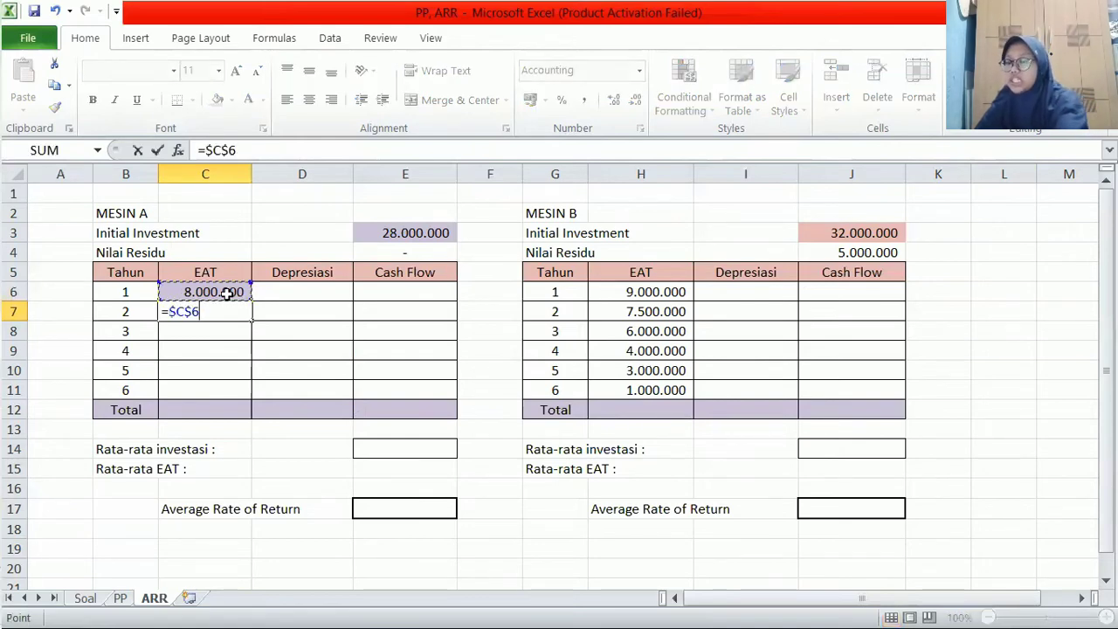
key("Return")
left_click(234, 312)
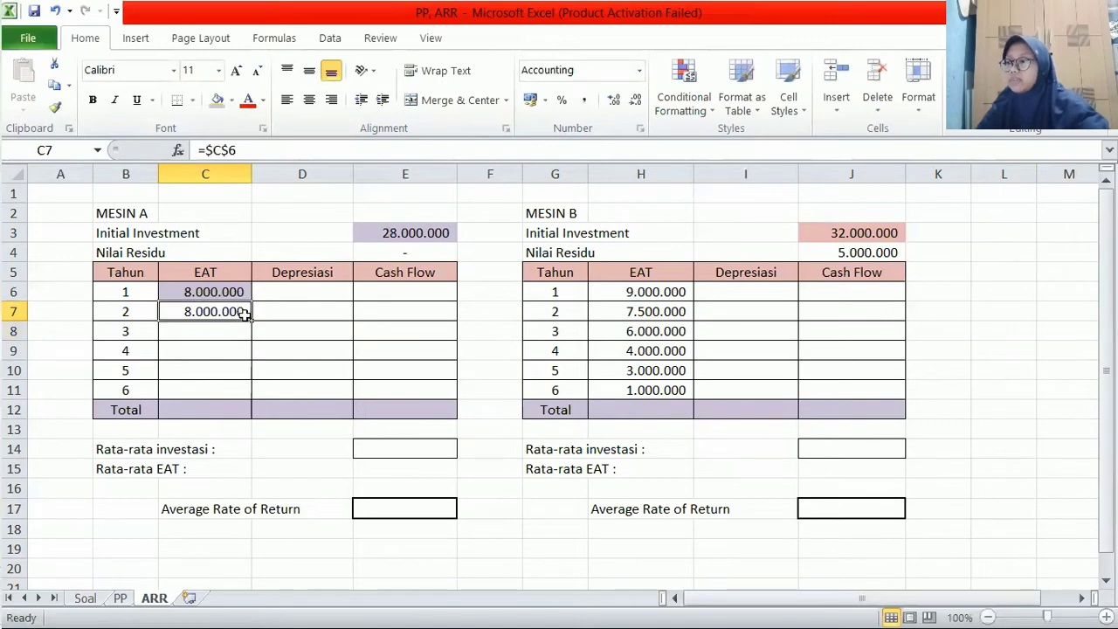
left_click_drag(251, 320, 246, 393)
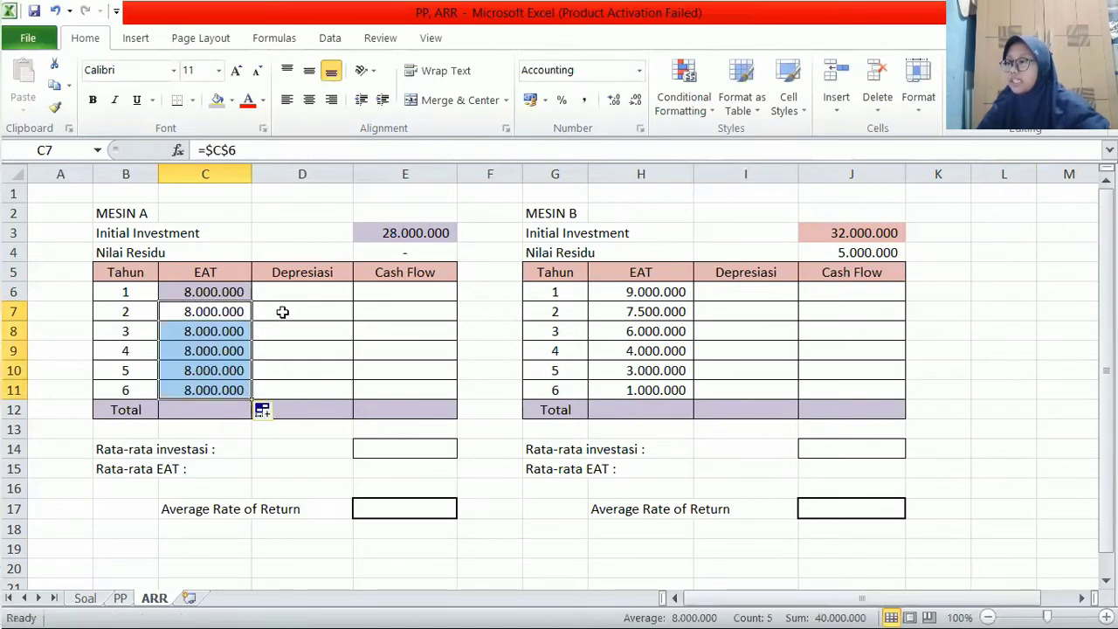
Link Mesin A's year 1 Depresiasi in D6 to the PP sheet with =PP!D6 and fill it down to D11.
left_click(286, 294)
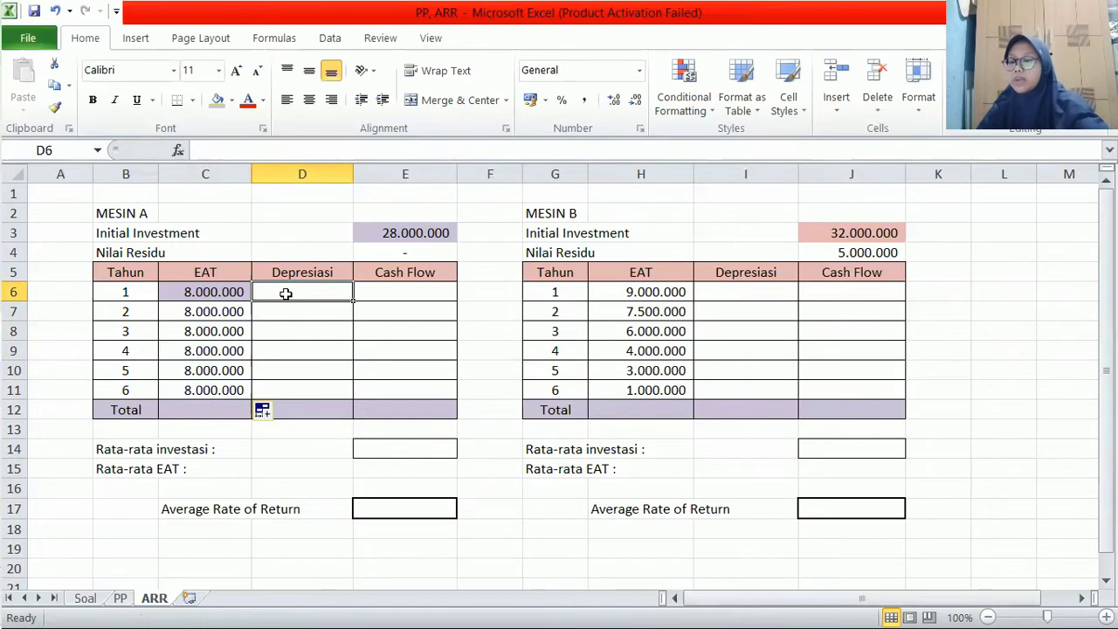
type("=")
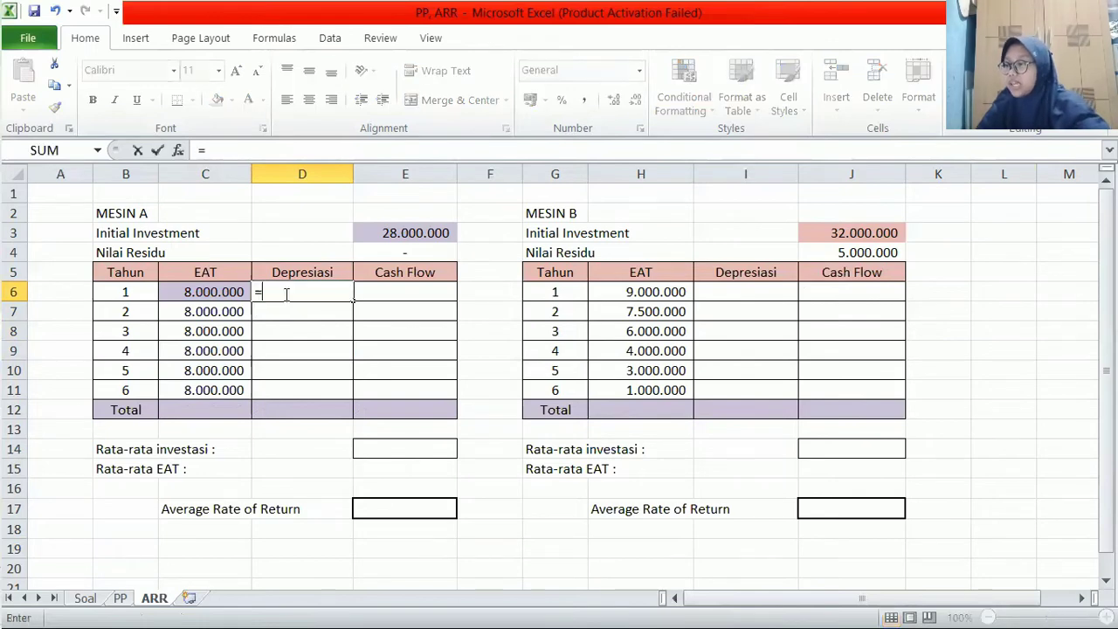
left_click(120, 598)
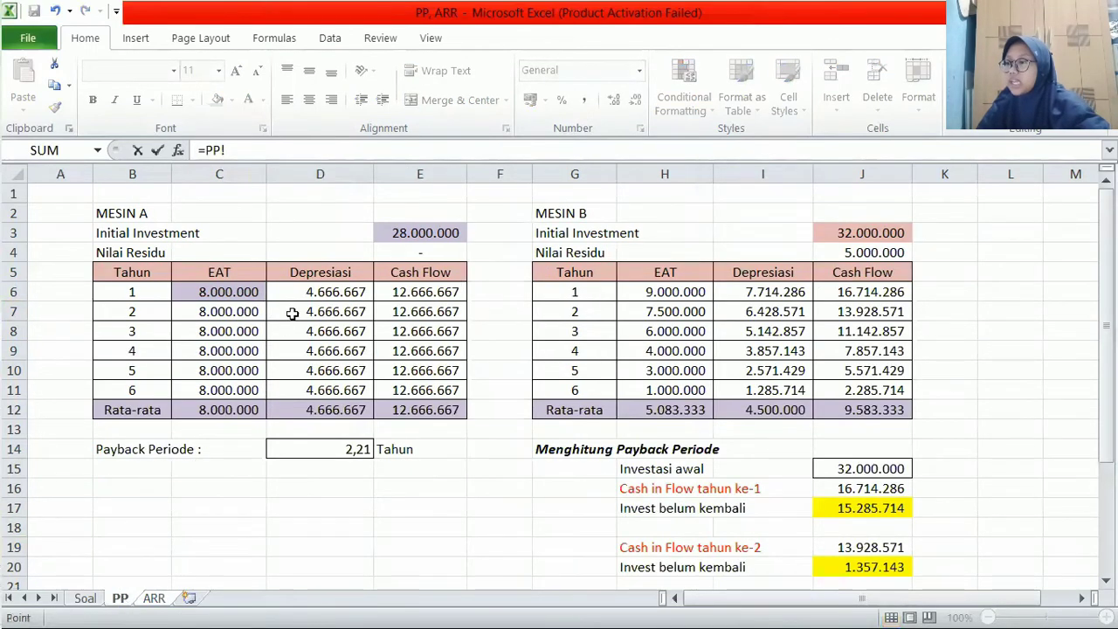
left_click(313, 295)
key("Return")
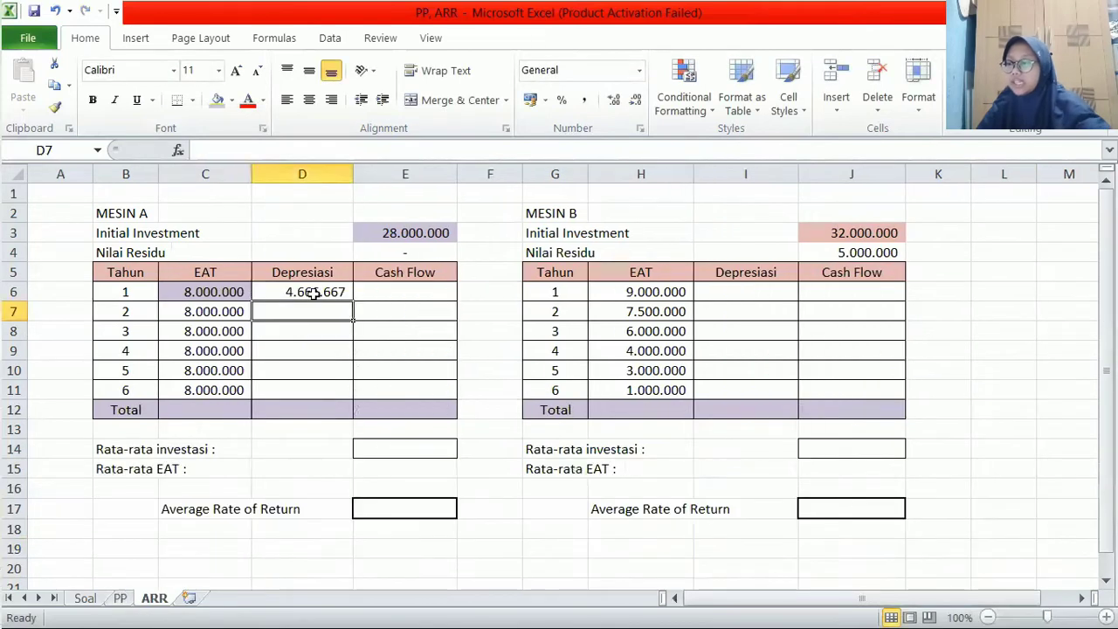
left_click(313, 293)
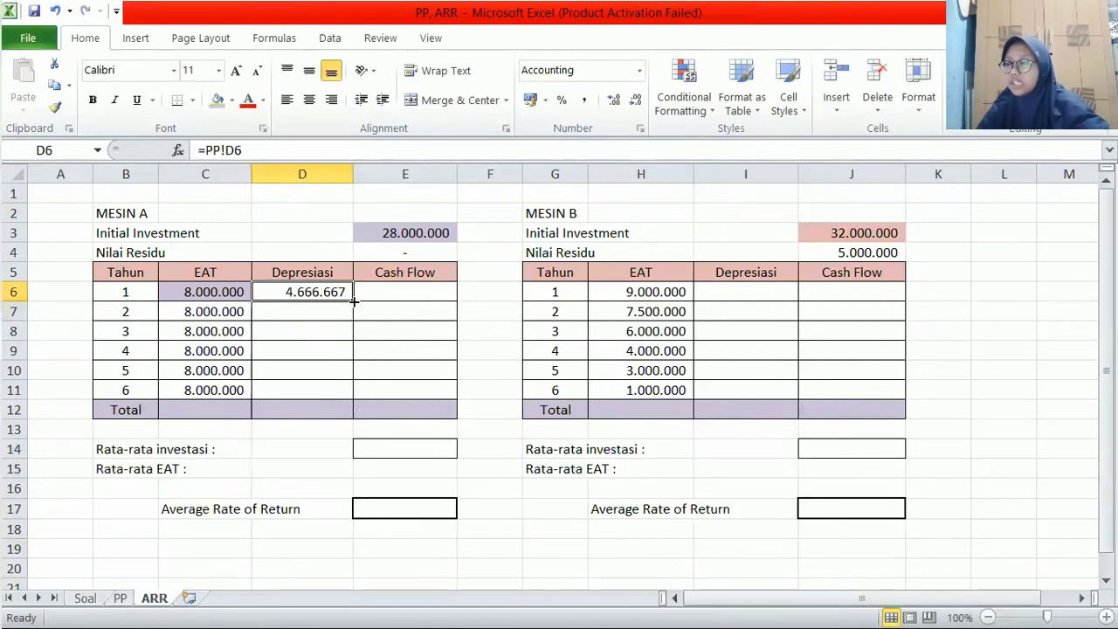
left_click_drag(354, 301, 347, 393)
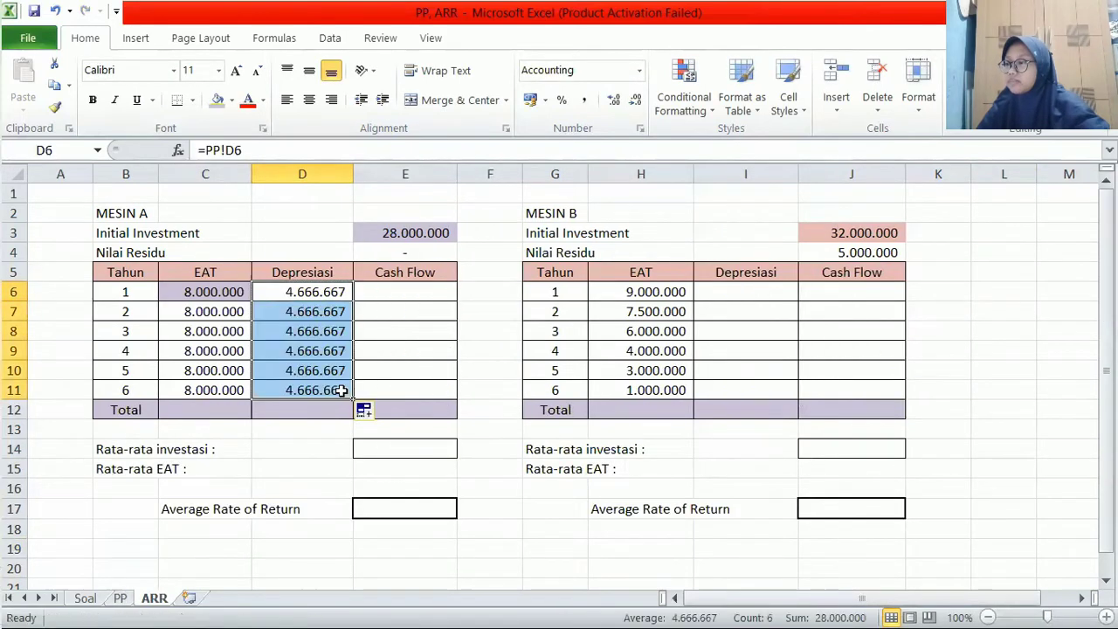
Calculate Mesin A's year 1 Cash Flow in E6 with =C6+D6 and fill it down to E11.
left_click(379, 292)
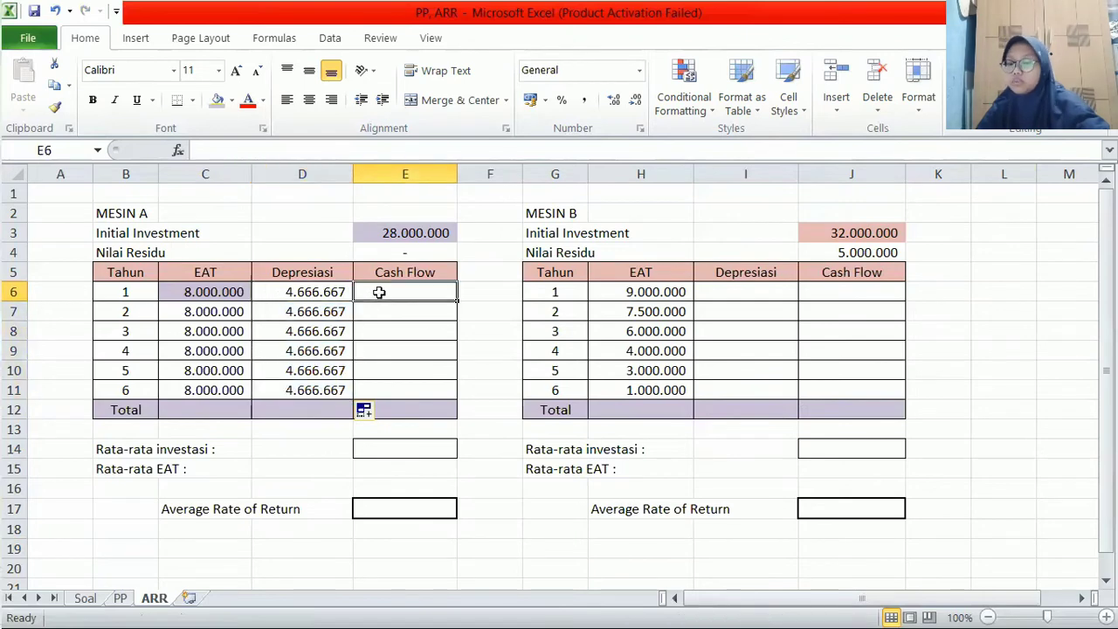
type("=")
left_click(236, 292)
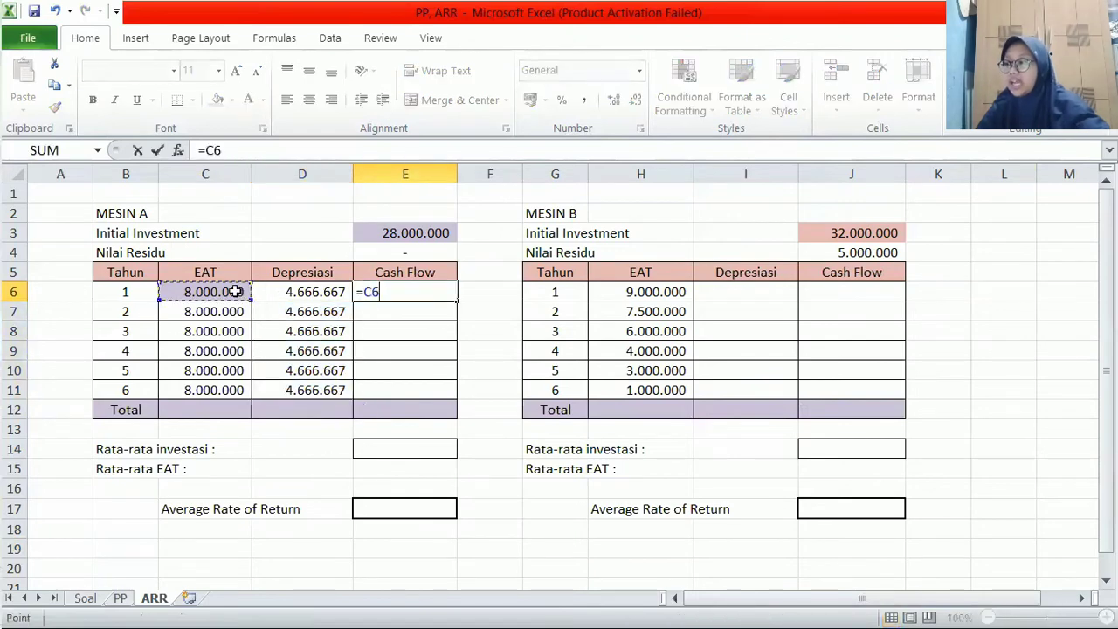
type("+")
left_click(278, 294)
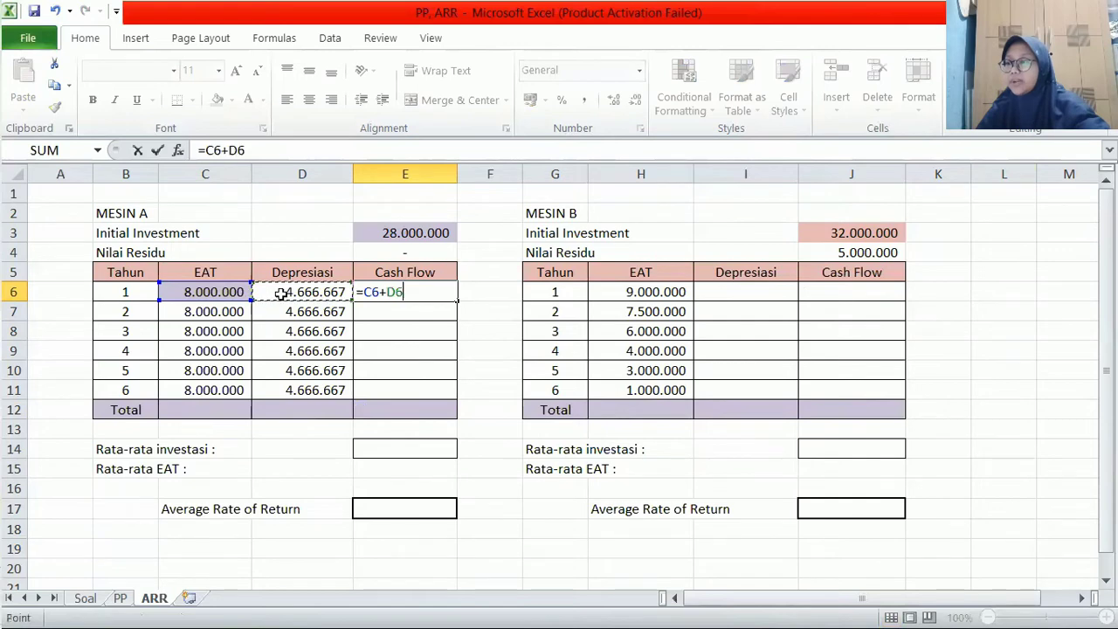
key("Return")
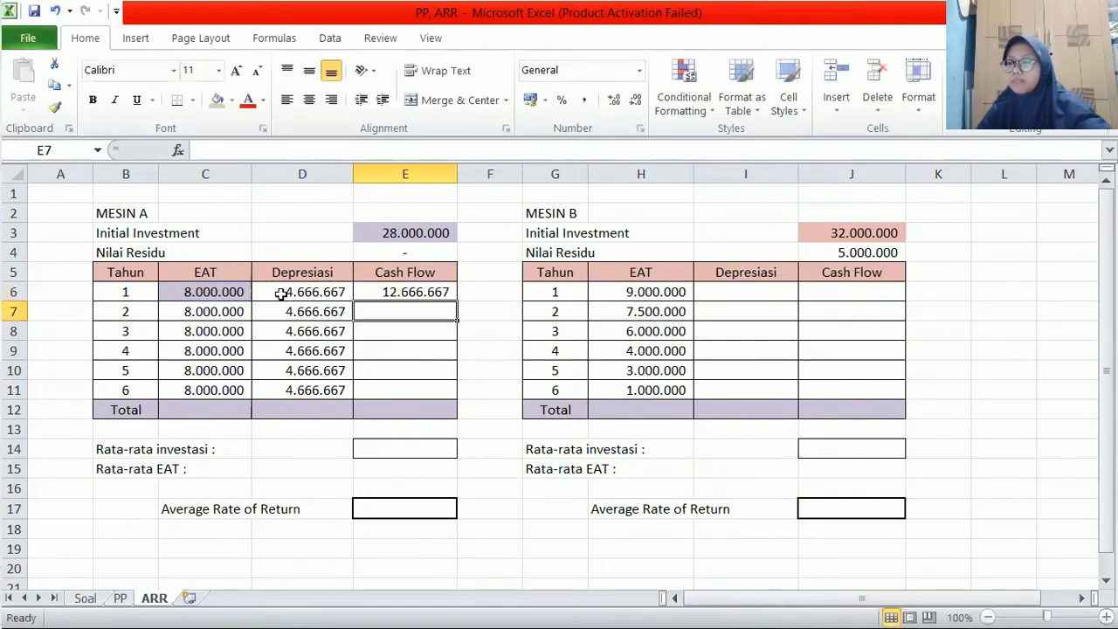
left_click(405, 296)
left_click_drag(456, 300, 451, 392)
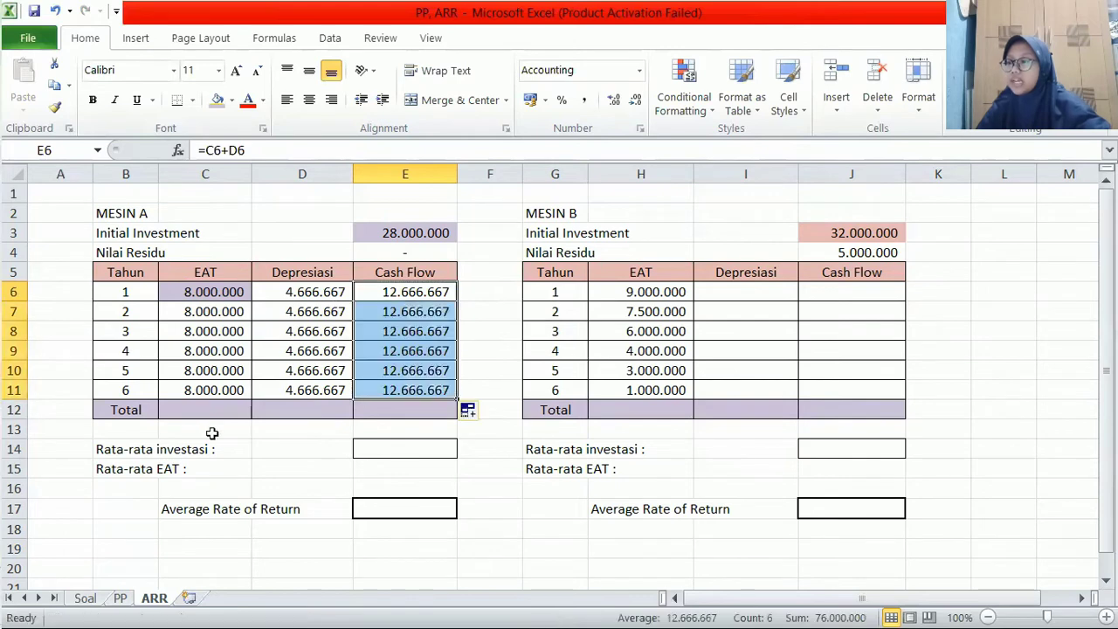
Sum Mesin A's EAT, Depresiasi and Cash Flow columns, rows 6 to 11, in the Total cells C12:E12.
left_click(120, 598)
left_click(152, 598)
left_click_drag(198, 407, 398, 407)
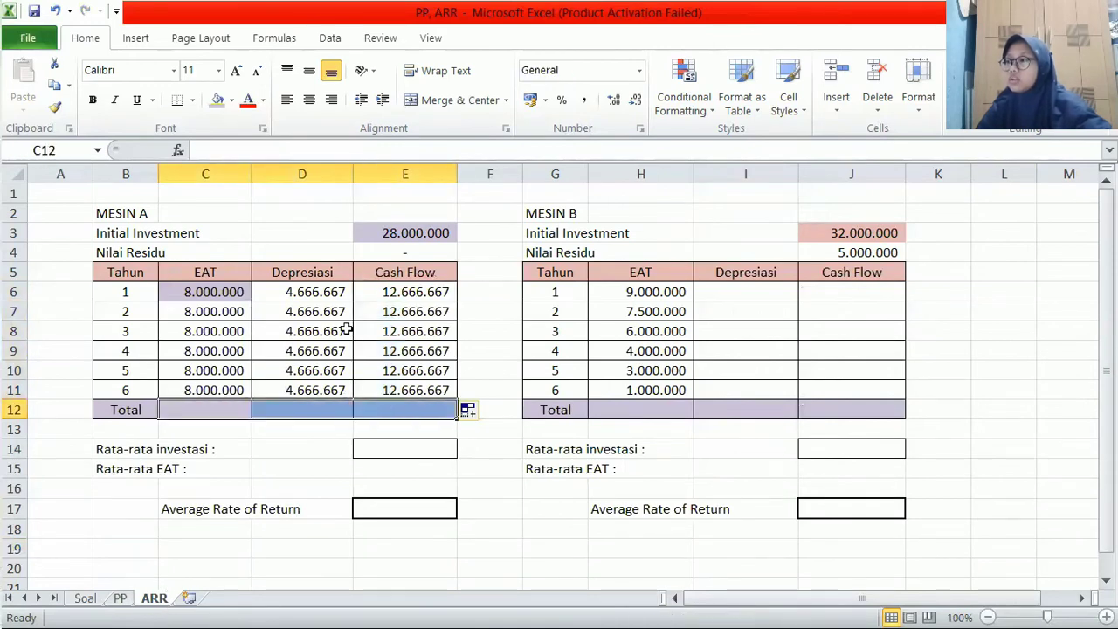
left_click(276, 38)
left_click(92, 90)
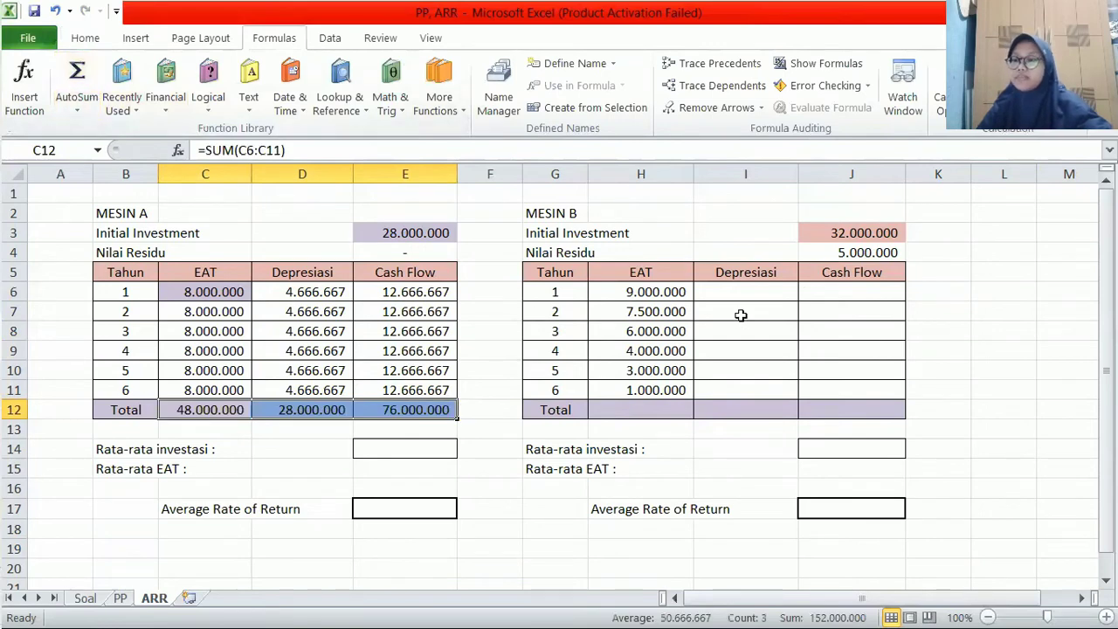
left_click(384, 408)
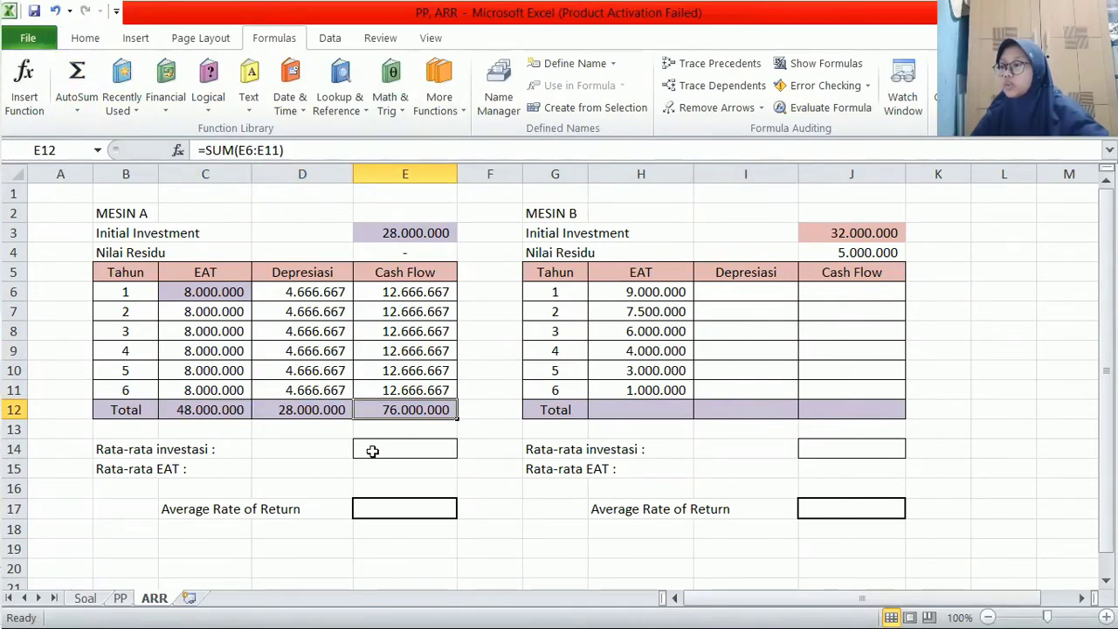
Calculate Mesin A's Rata-rata investasi in E14 with =E3/6.
left_click(385, 451)
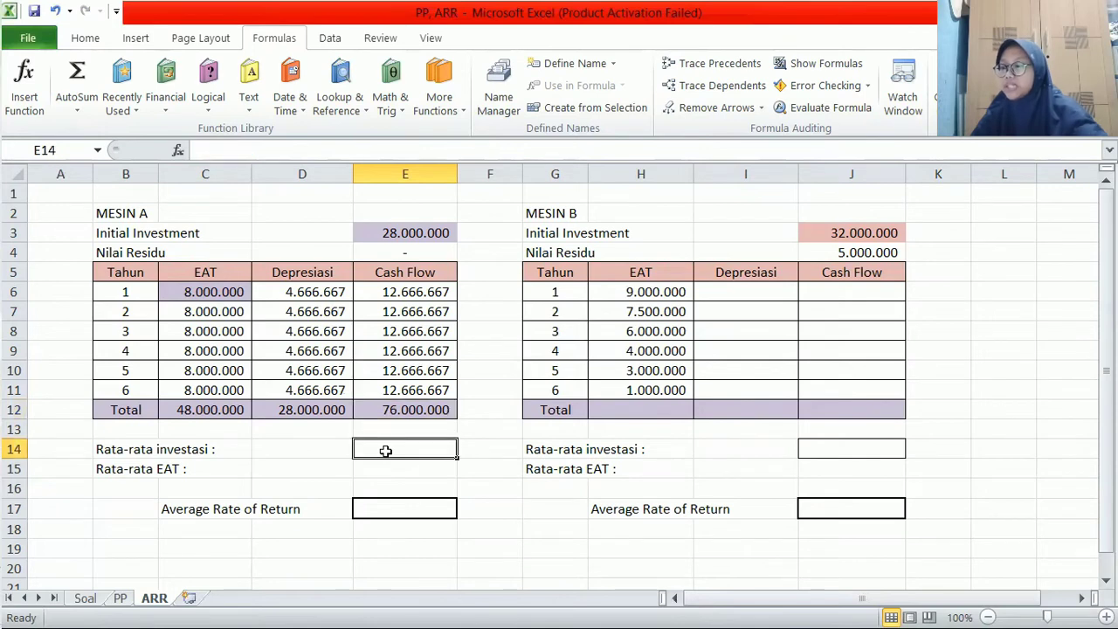
type("=")
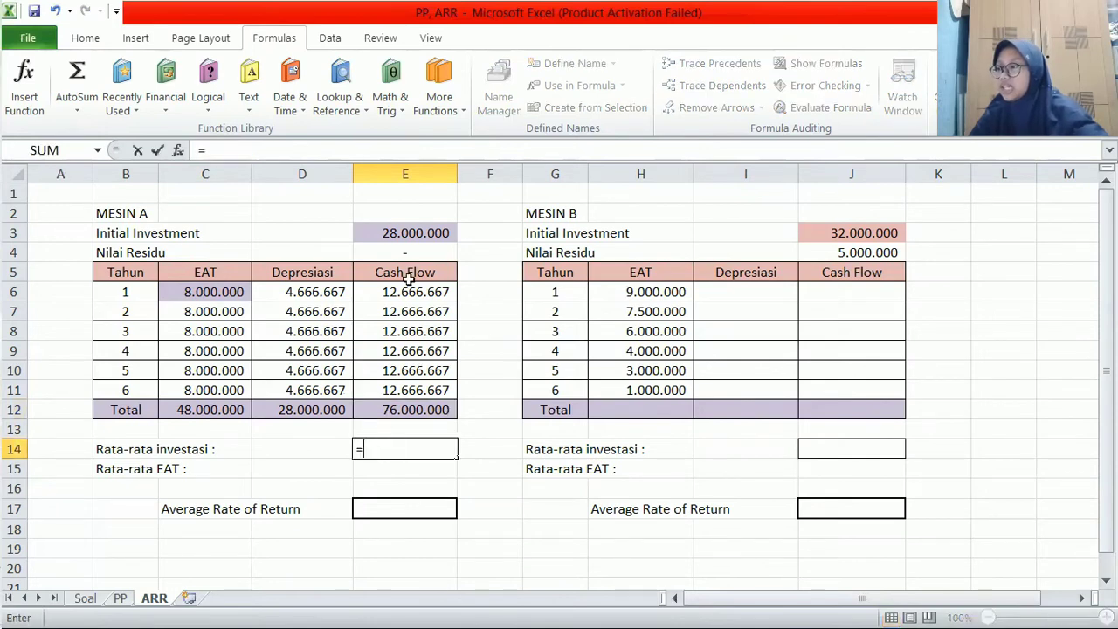
left_click(409, 233)
type("/")
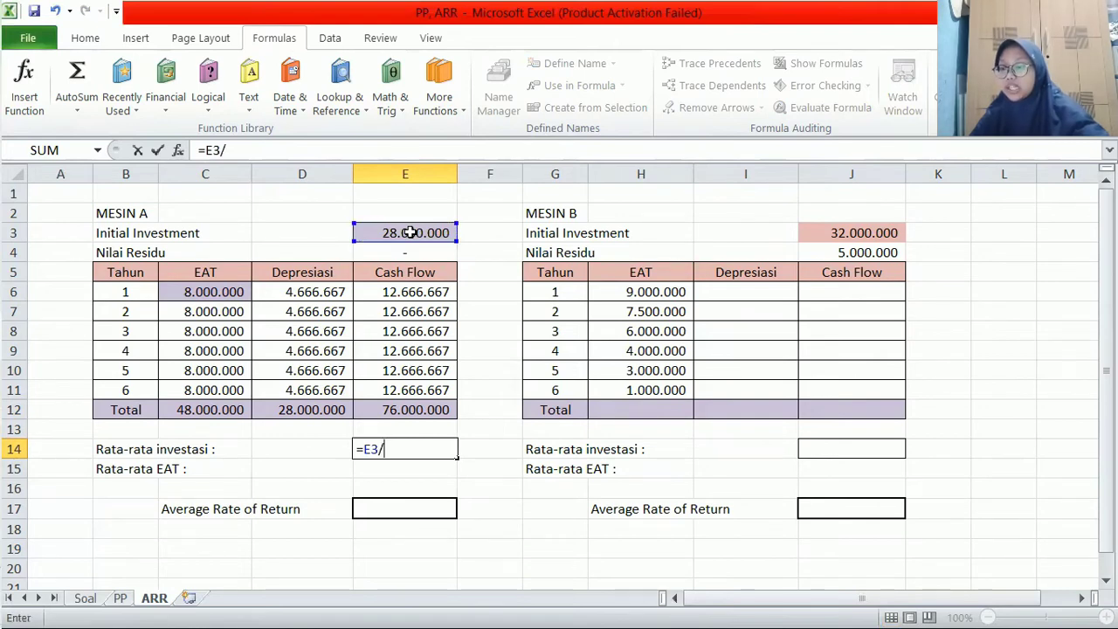
type("6")
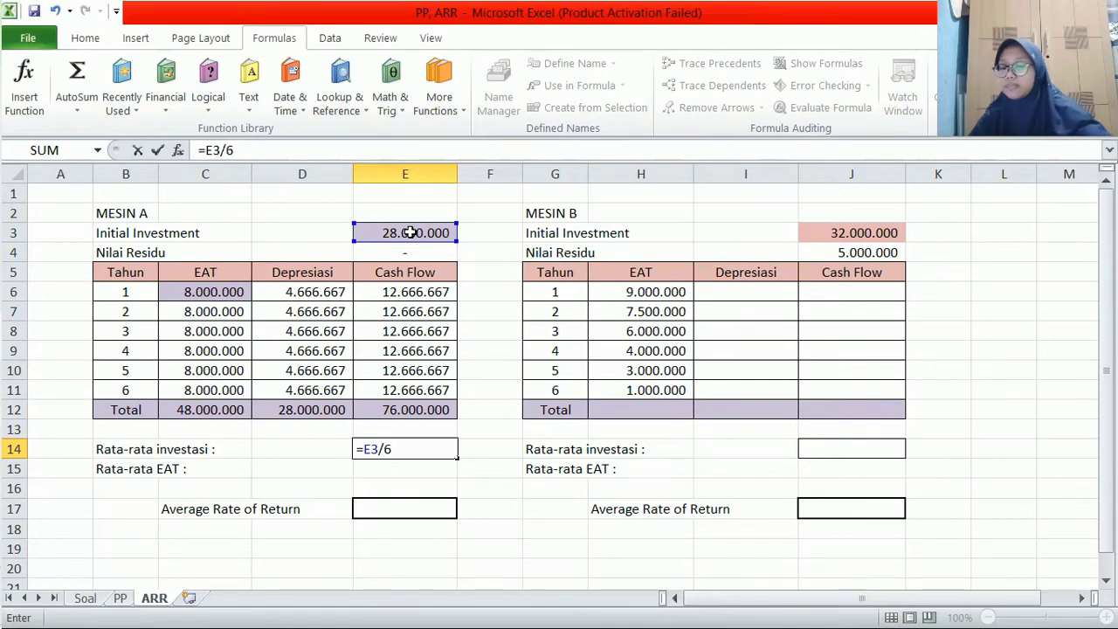
key("Return")
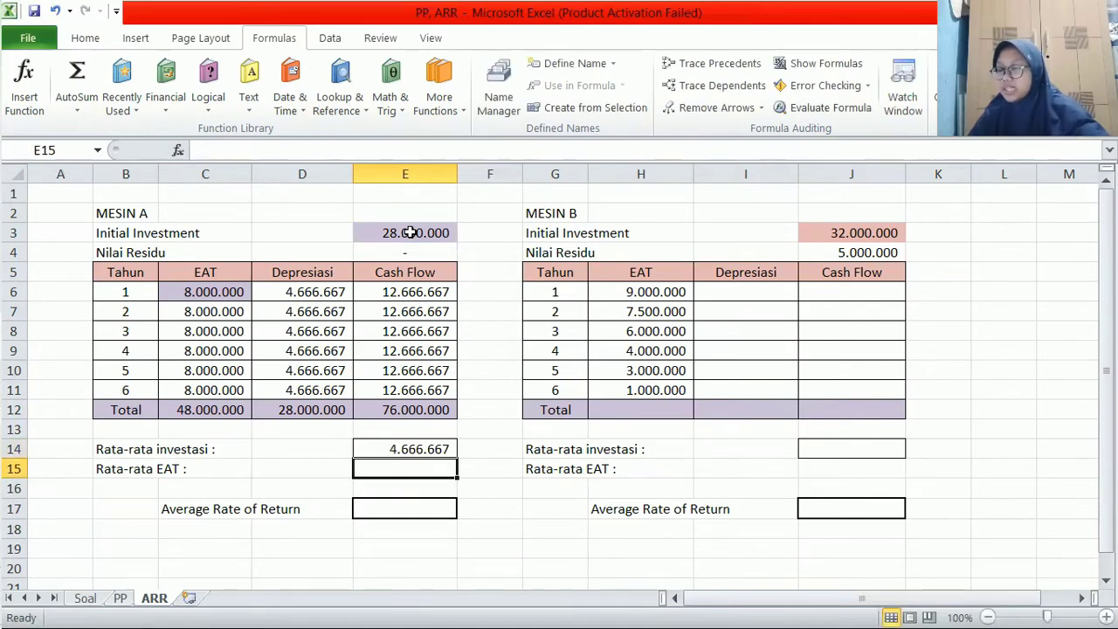
Calculate Mesin A's Rata-rata EAT in E15 with =C12/6.
type("=")
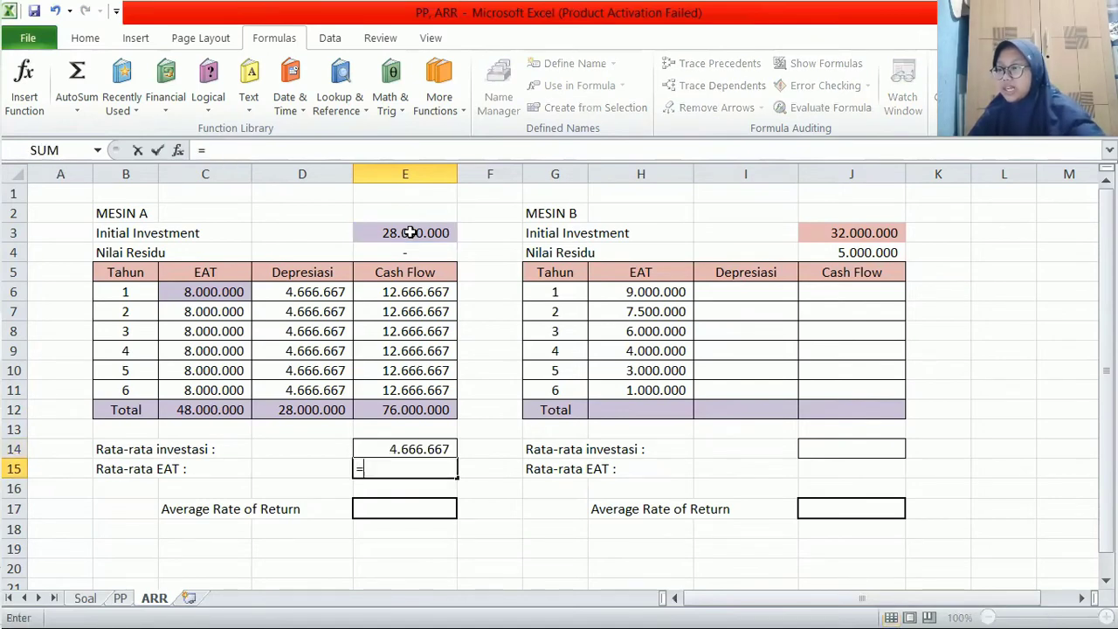
left_click(220, 406)
type("/")
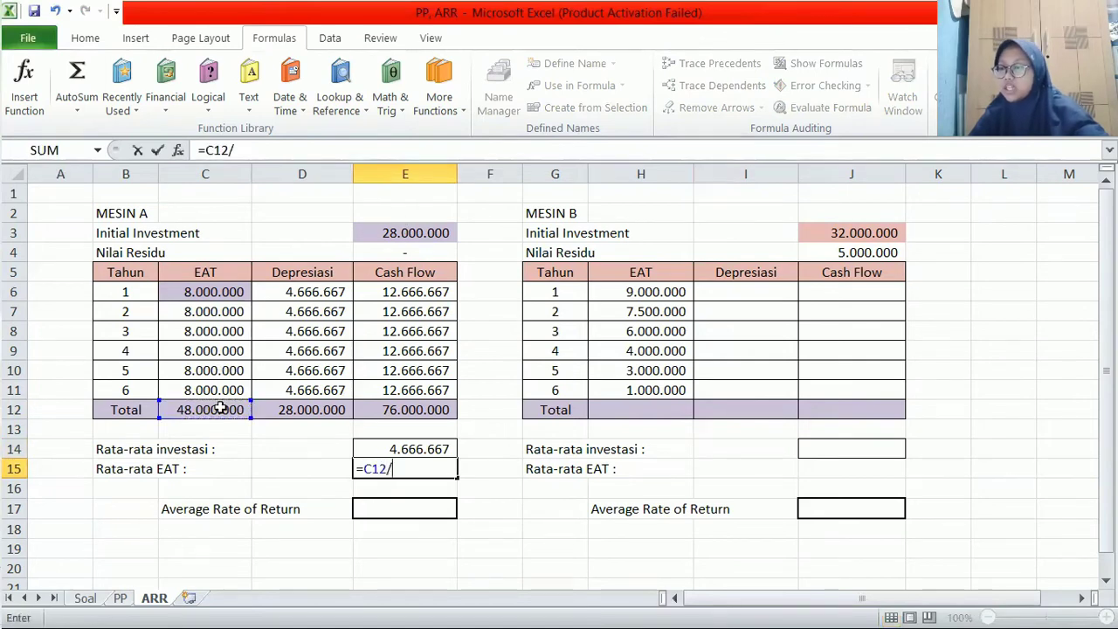
type("6")
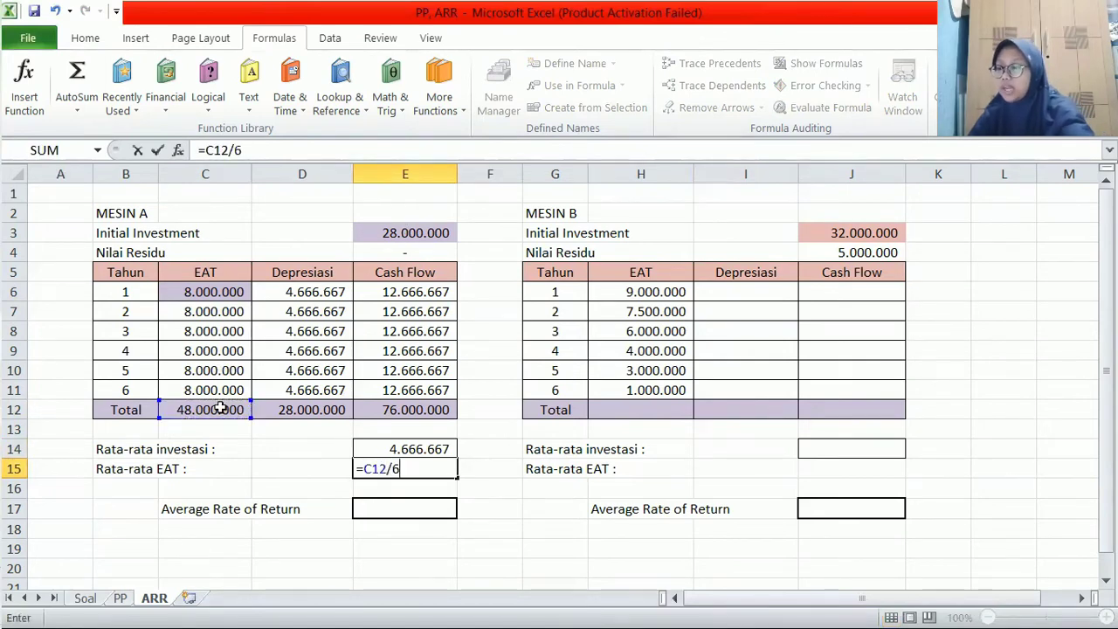
key("Return")
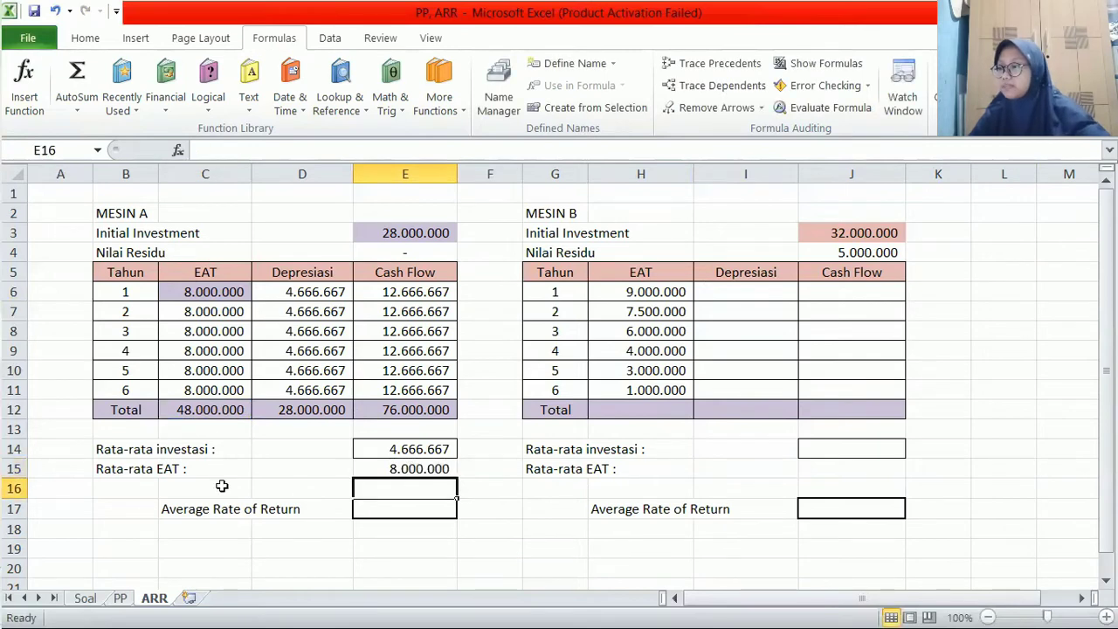
Calculate Mesin A's Average Rate of Return in E17 with =E15/E14.
left_click(419, 509)
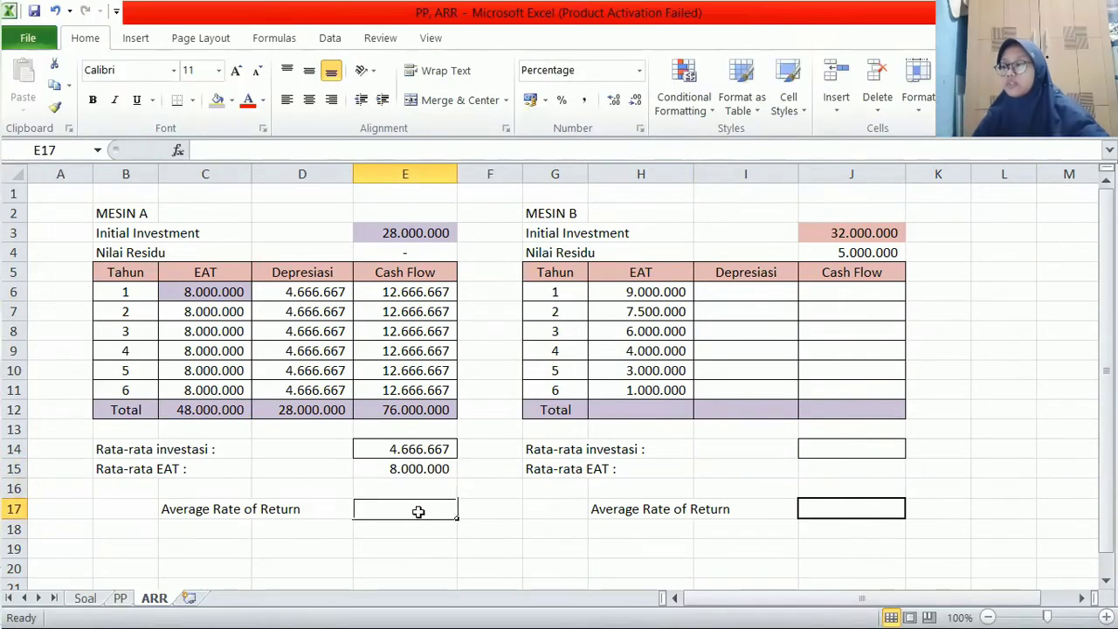
type("=")
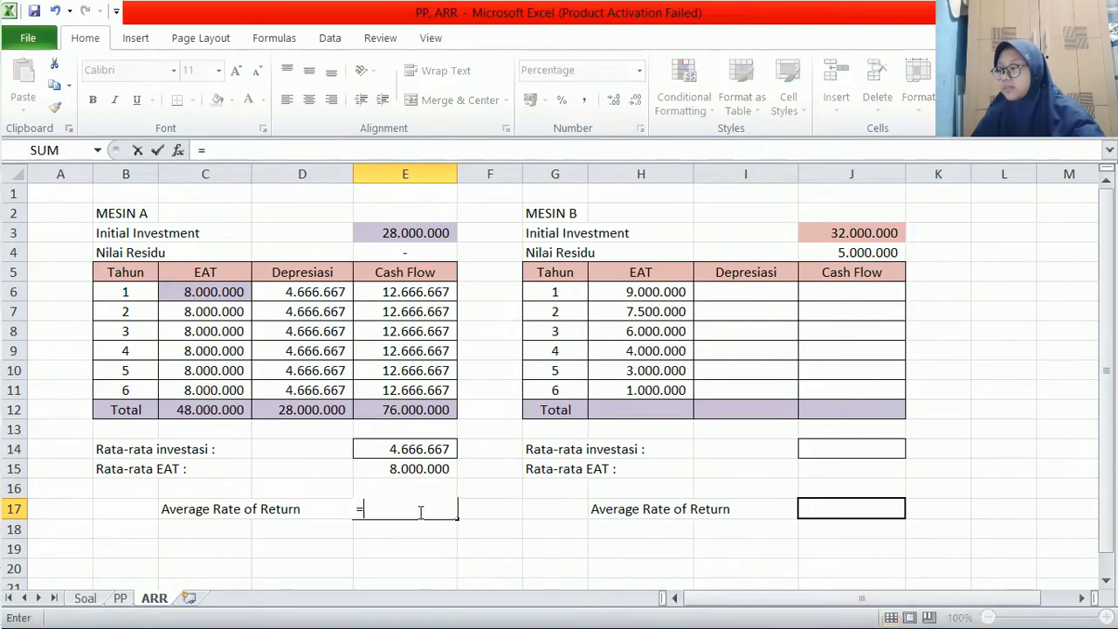
left_click(431, 469)
type("/")
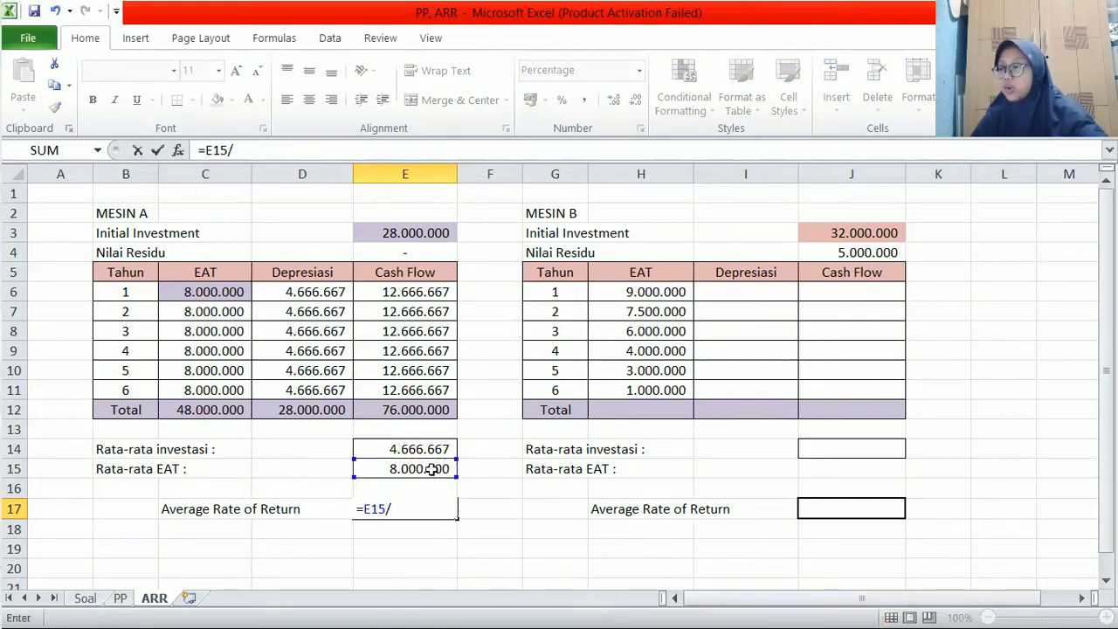
left_click(420, 447)
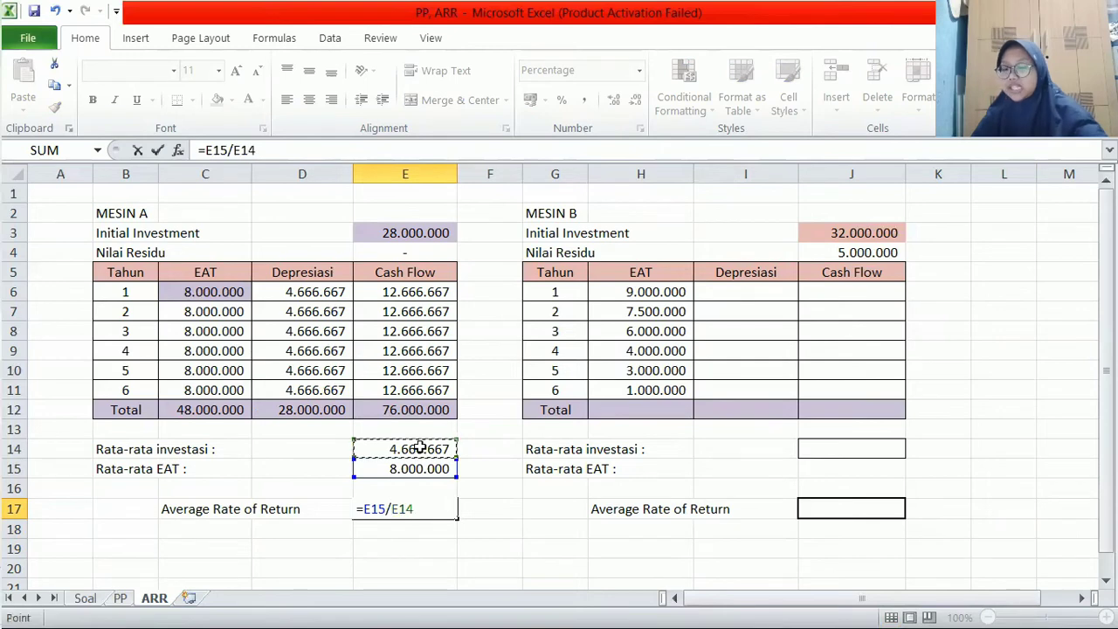
key("Return")
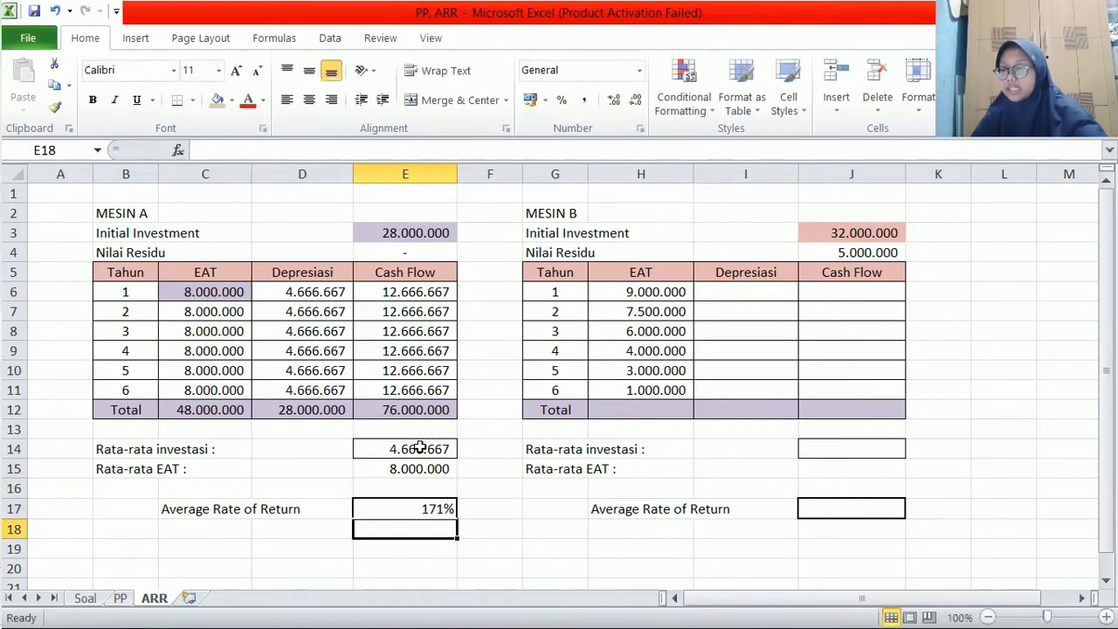
Format Mesin A's Average Rate of Return in E17 to show two decimal places.
left_click(420, 507)
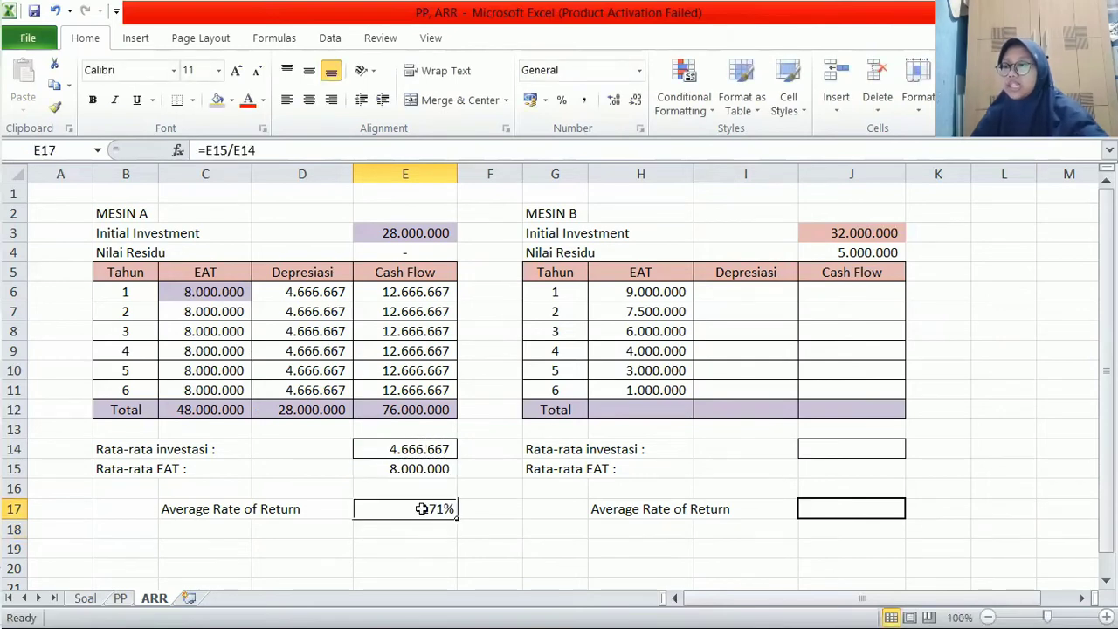
left_click(615, 102)
left_click(616, 101)
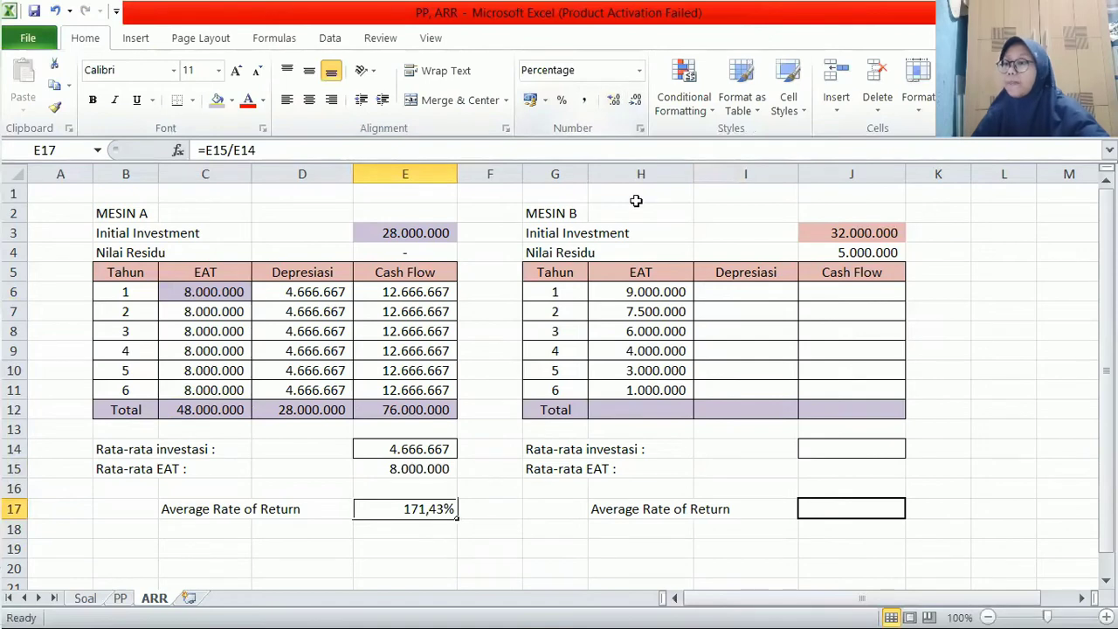
Link Mesin B's year 1 Depresiasi in I6 to the PP sheet with =PP!I6 and fill it down to I11.
left_click(754, 295)
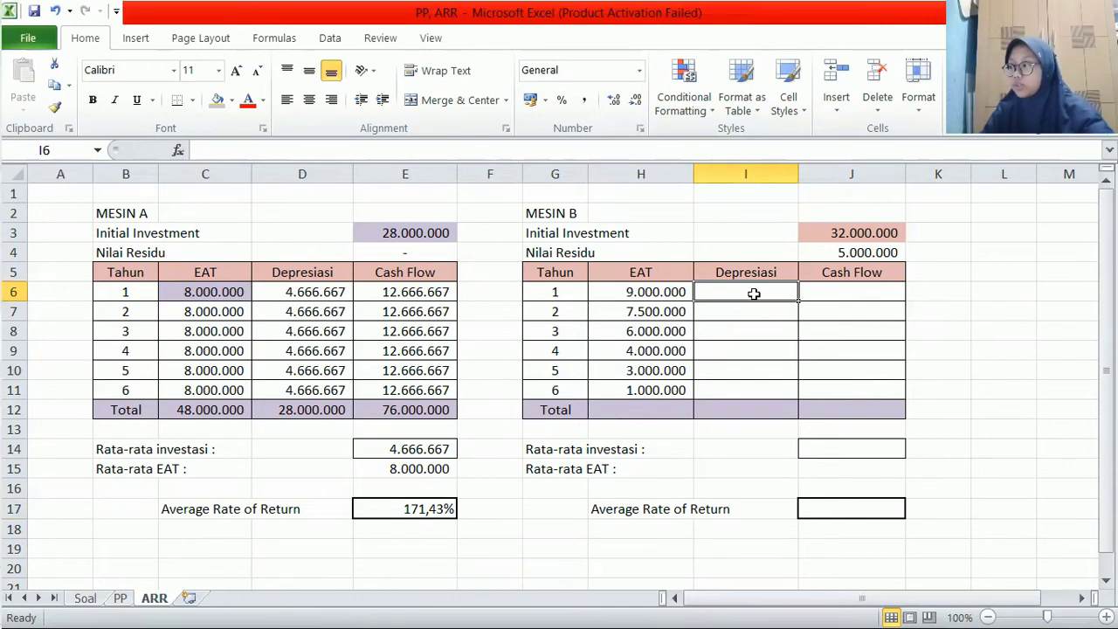
type("=")
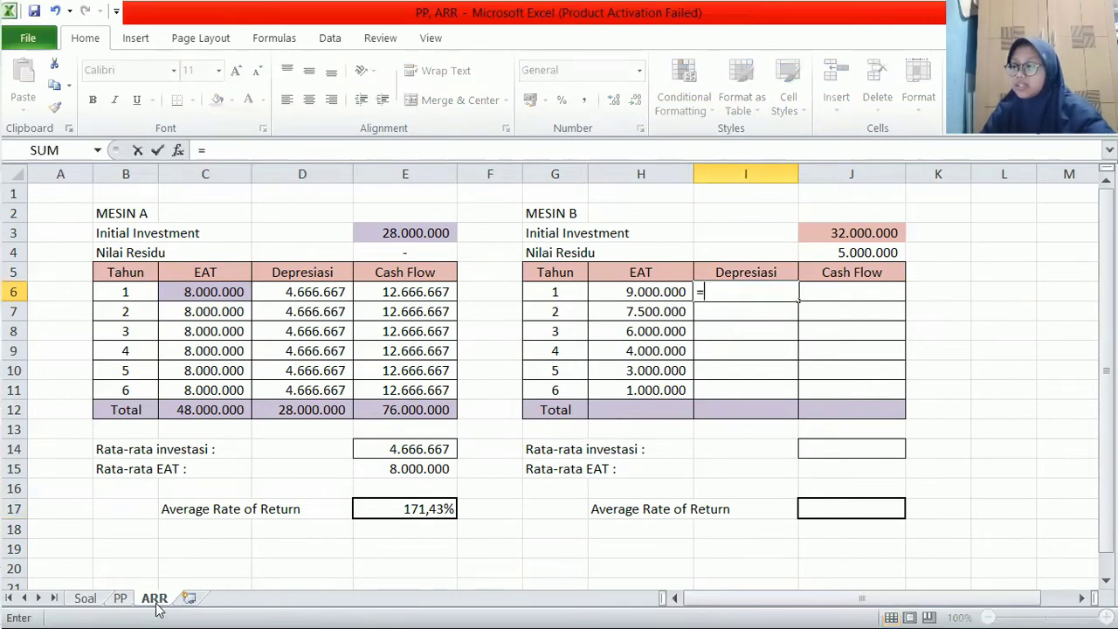
left_click(120, 597)
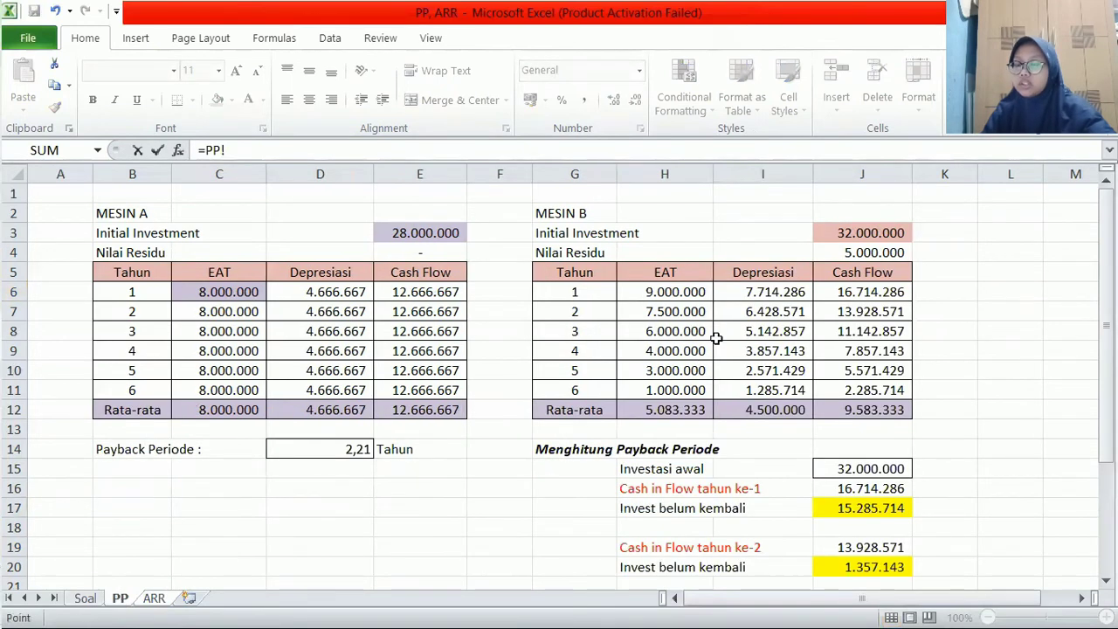
left_click(749, 295)
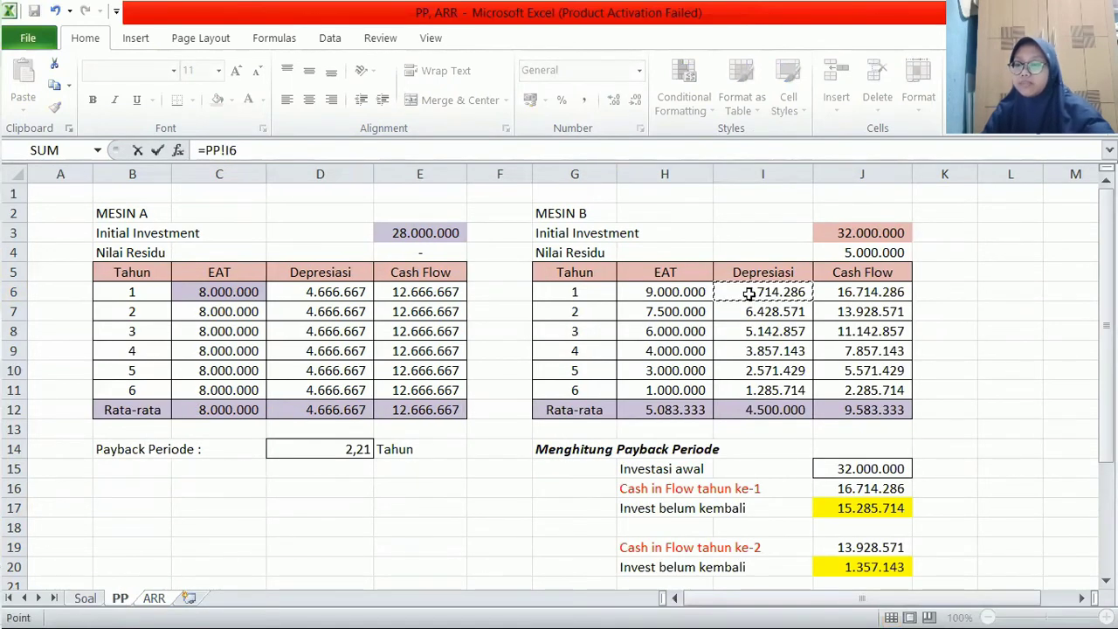
key("Return")
left_click(761, 295)
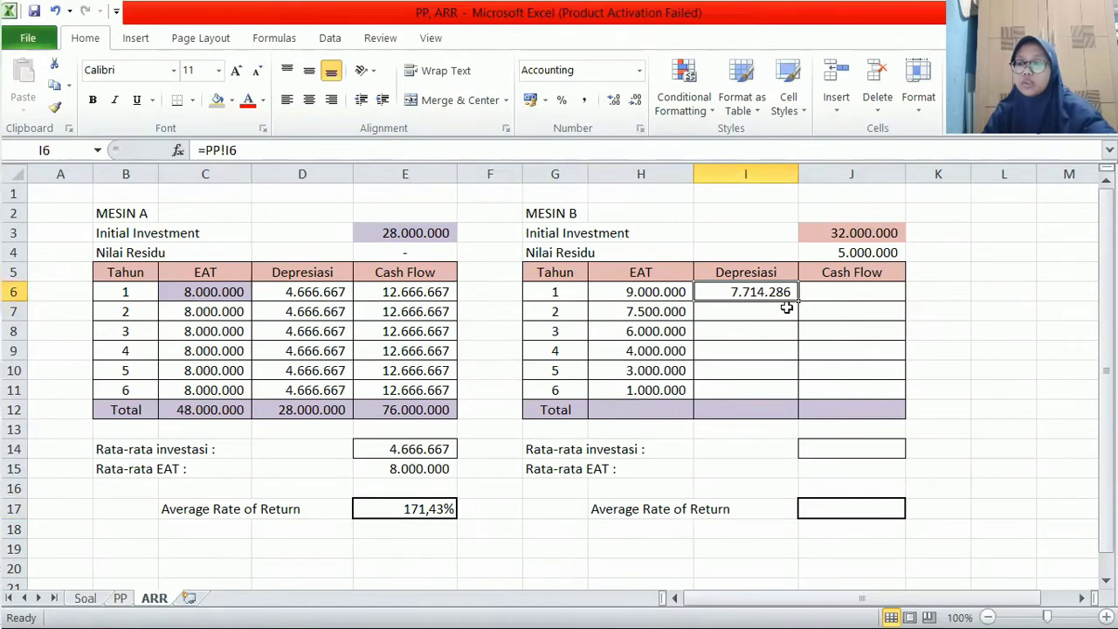
left_click_drag(797, 302, 790, 393)
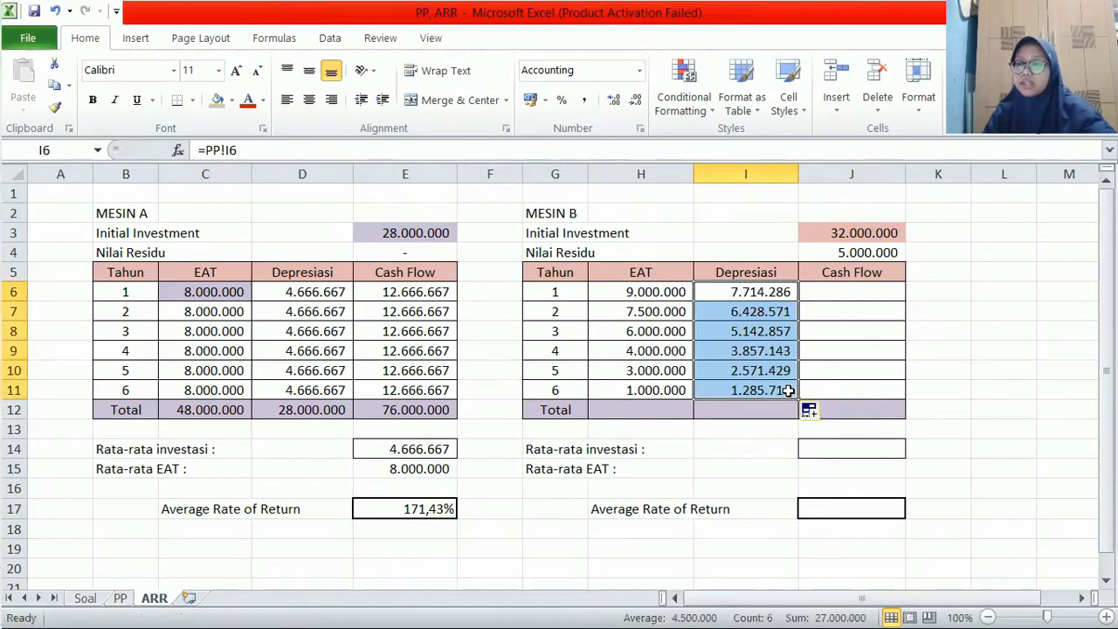
Calculate Mesin B's year 1 Cash Flow in J6 with =H6+I6 and fill it down to J11.
left_click(837, 297)
type("=")
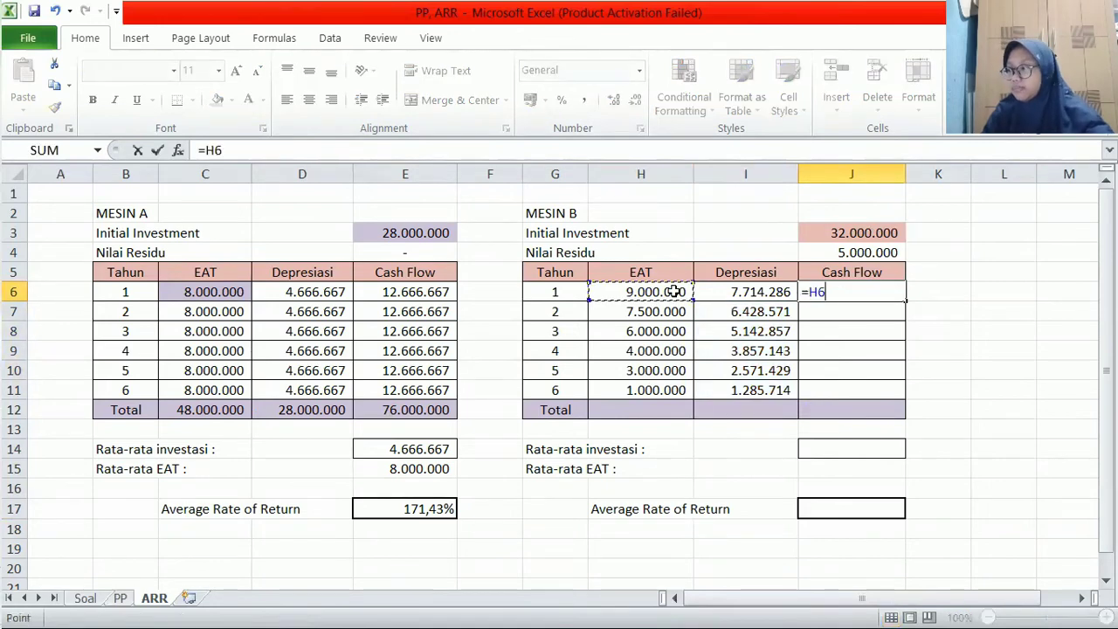
type("+")
left_click(744, 297)
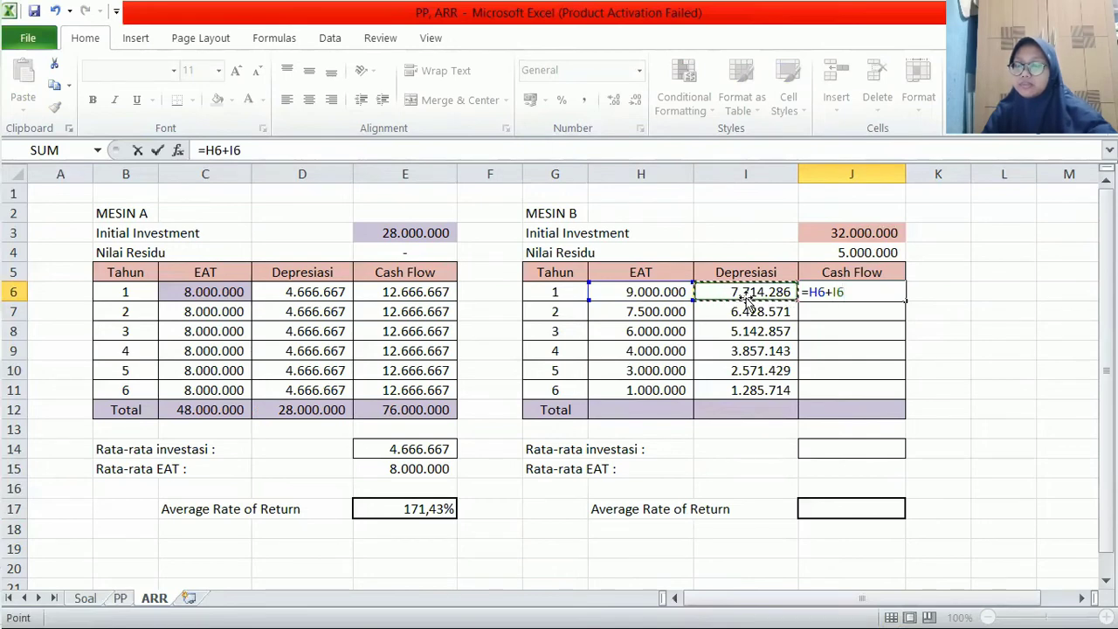
key("Return")
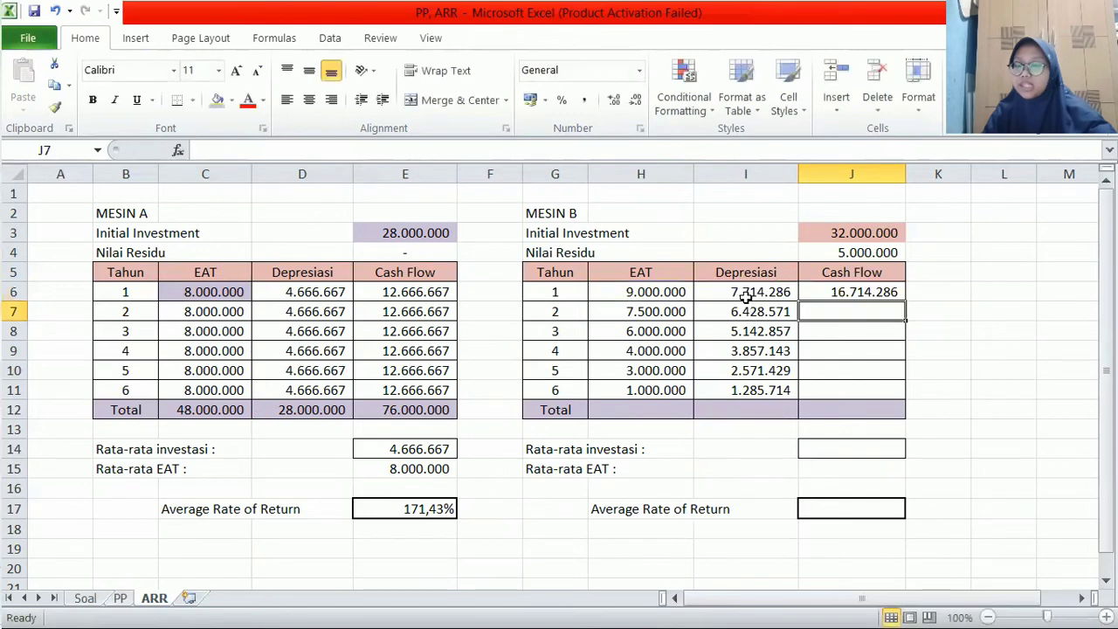
left_click(830, 294)
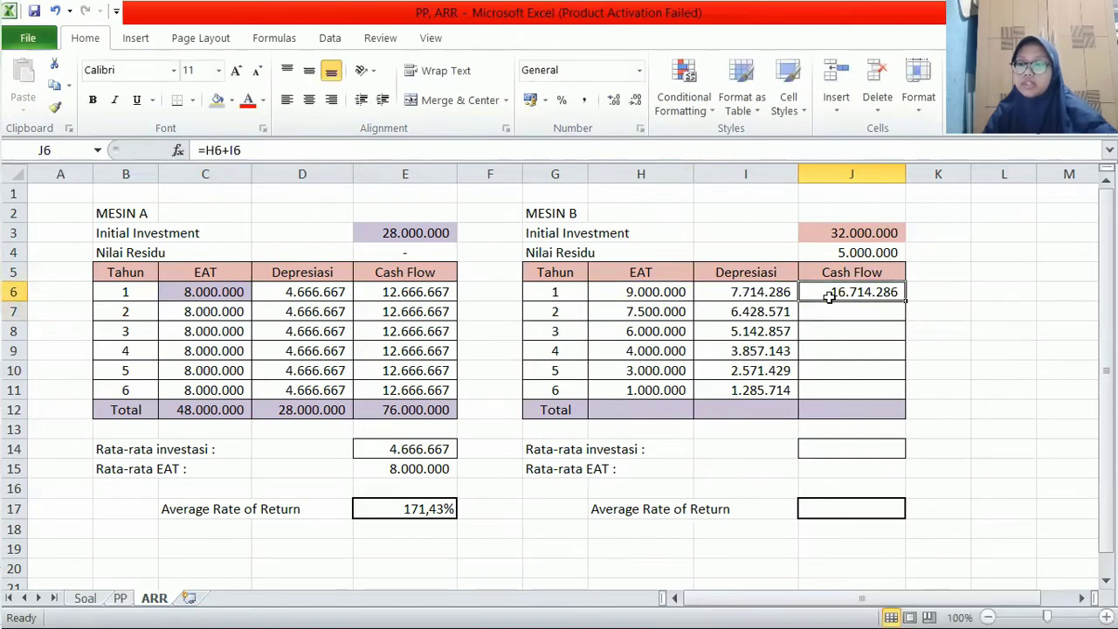
left_click_drag(905, 302, 904, 397)
Total Mesin B's EAT, Depresiasi and Cash Flow columns in H12:J12 by summing rows 6 to 11.
left_click_drag(639, 410, 841, 412)
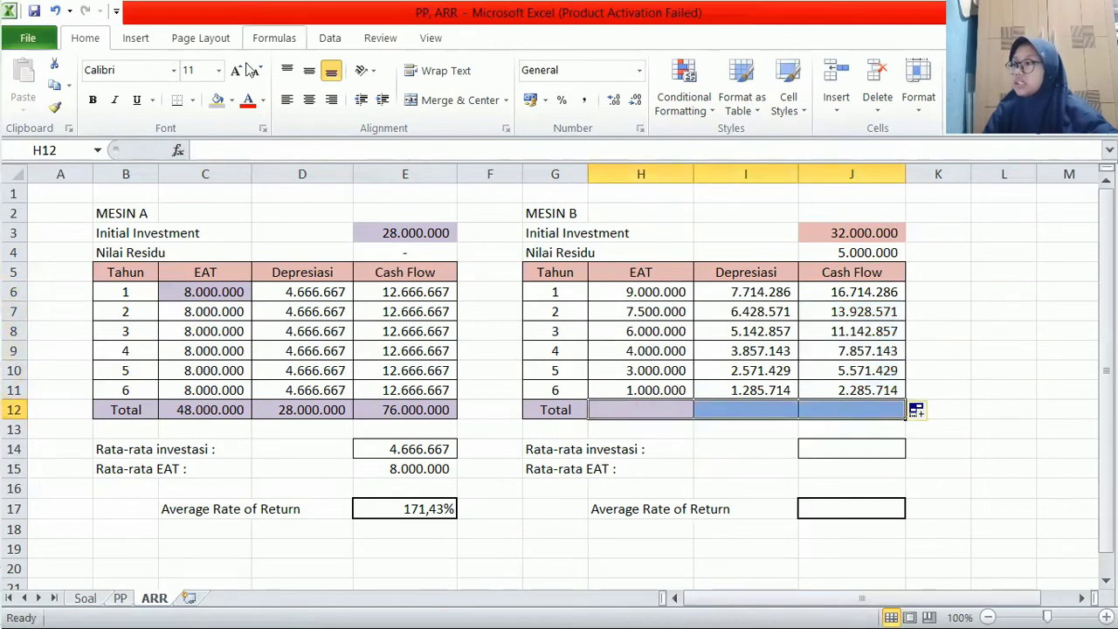
left_click(273, 37)
left_click(77, 74)
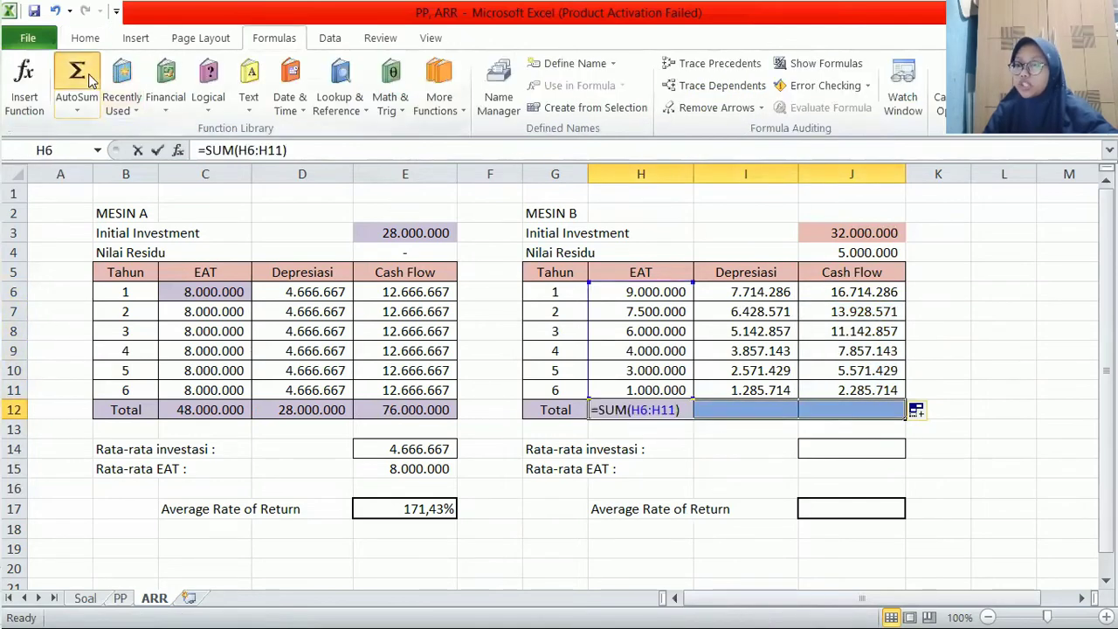
Calculate Mesin B's Rata-rata investasi in J14 with =J3/6.
left_click(852, 448)
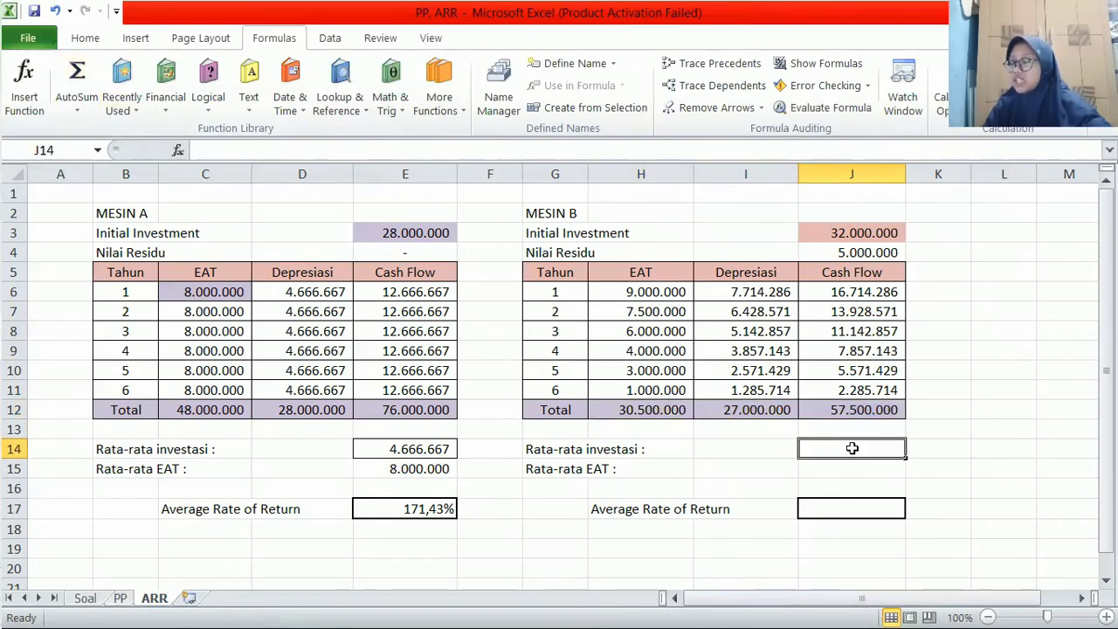
type("=")
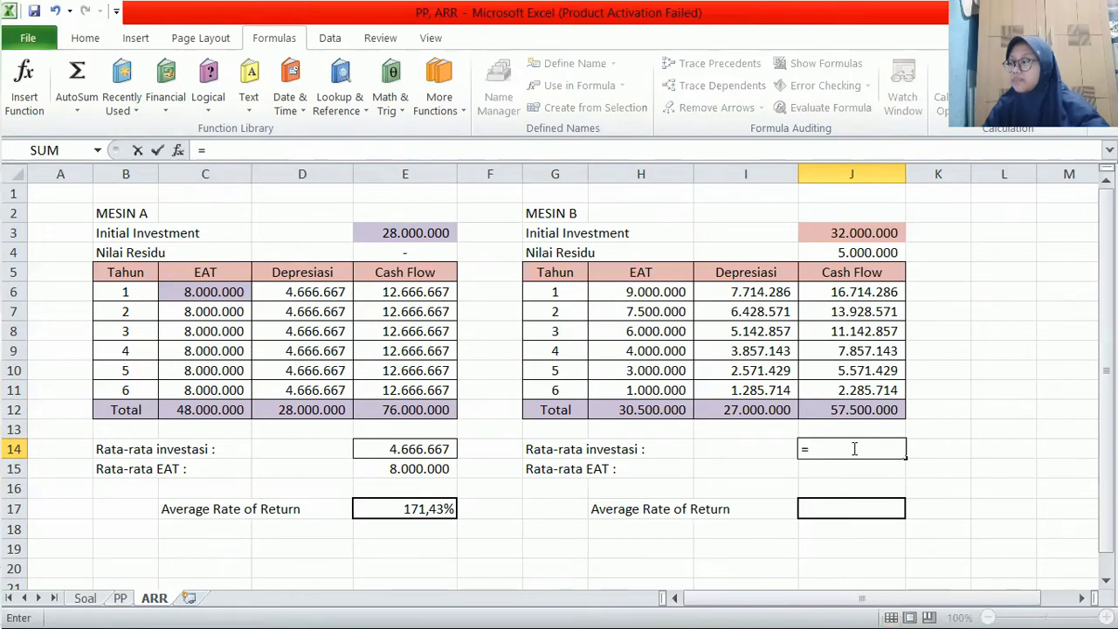
left_click(856, 233)
type("/")
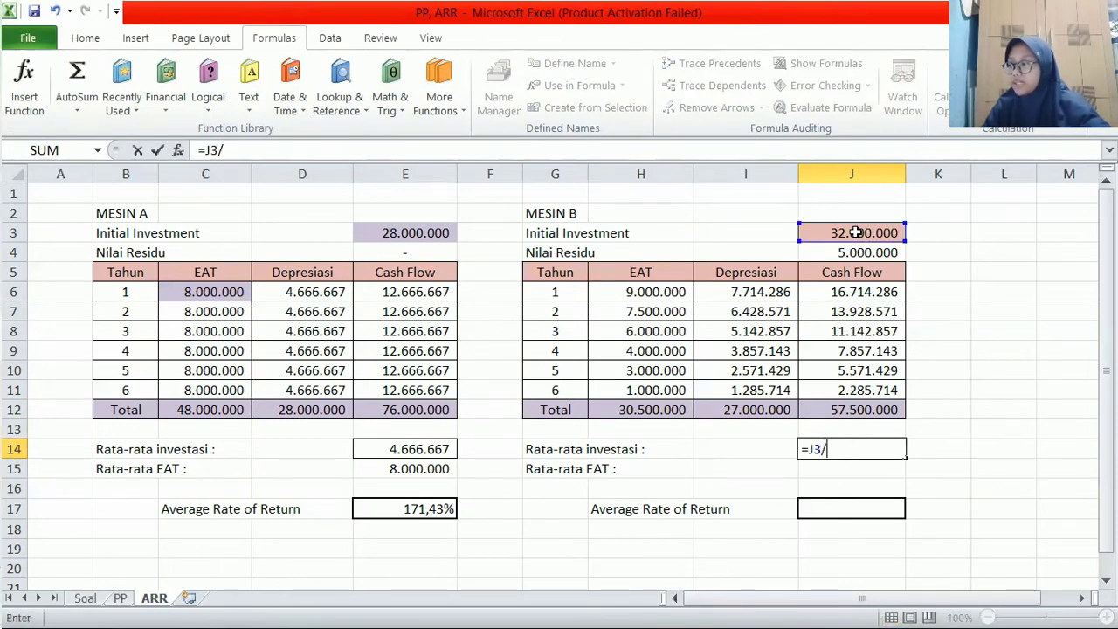
type("6")
key("Return")
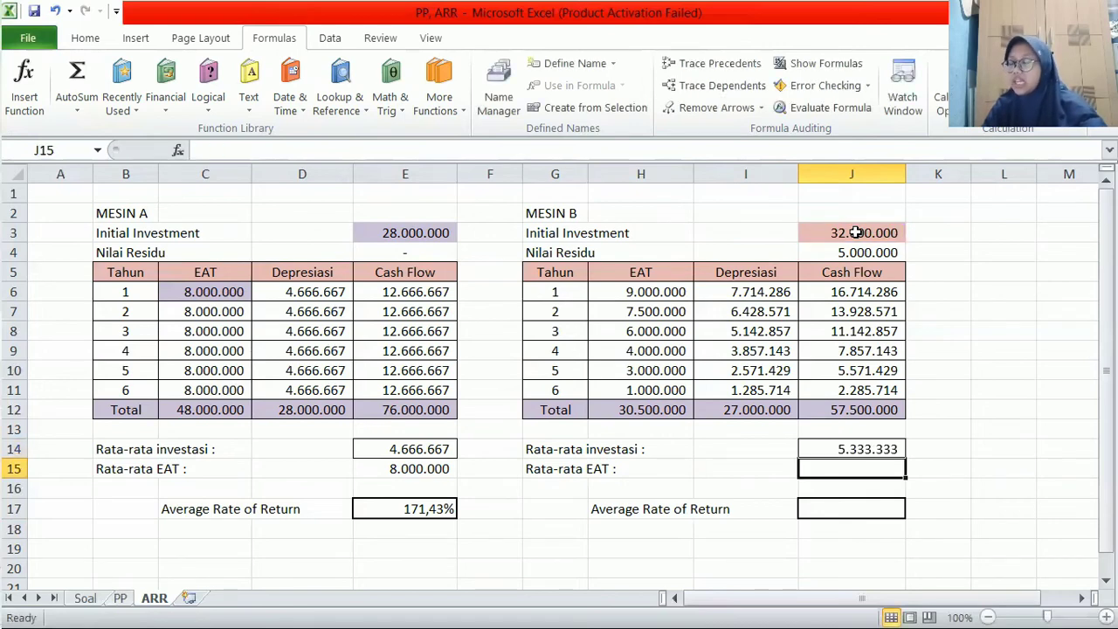
Calculate Mesin B's Rata-rata EAT in J15 with =H12/6.
type("=")
left_click(662, 410)
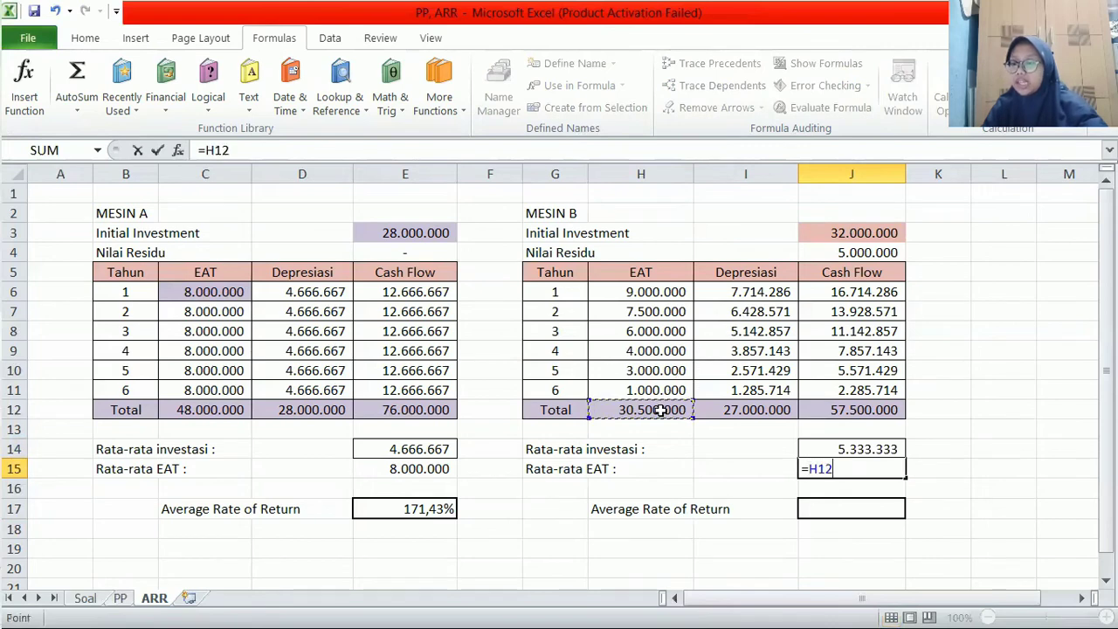
type("/6")
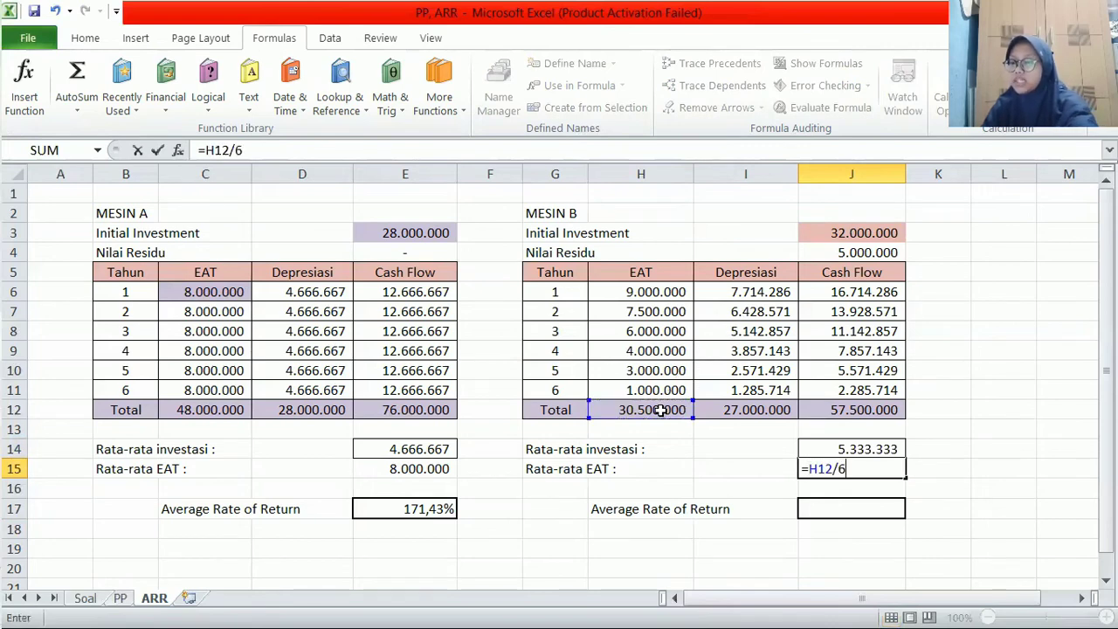
key("Return")
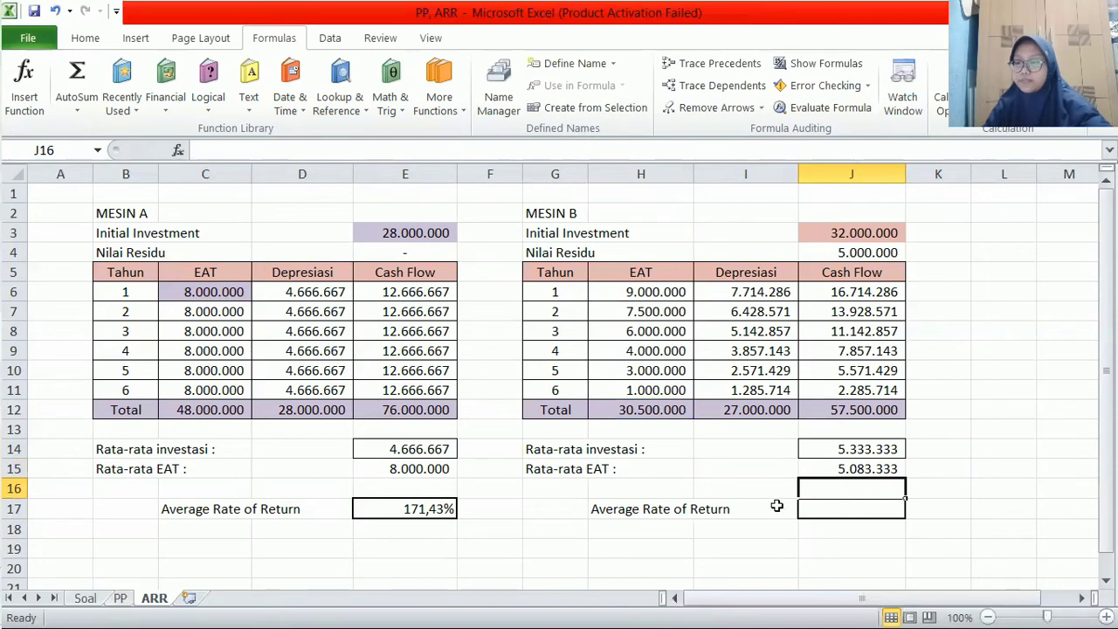
Copy Mesin A's Average Rate of Return formula from E17 into J17 for Mesin B.
left_click(818, 510)
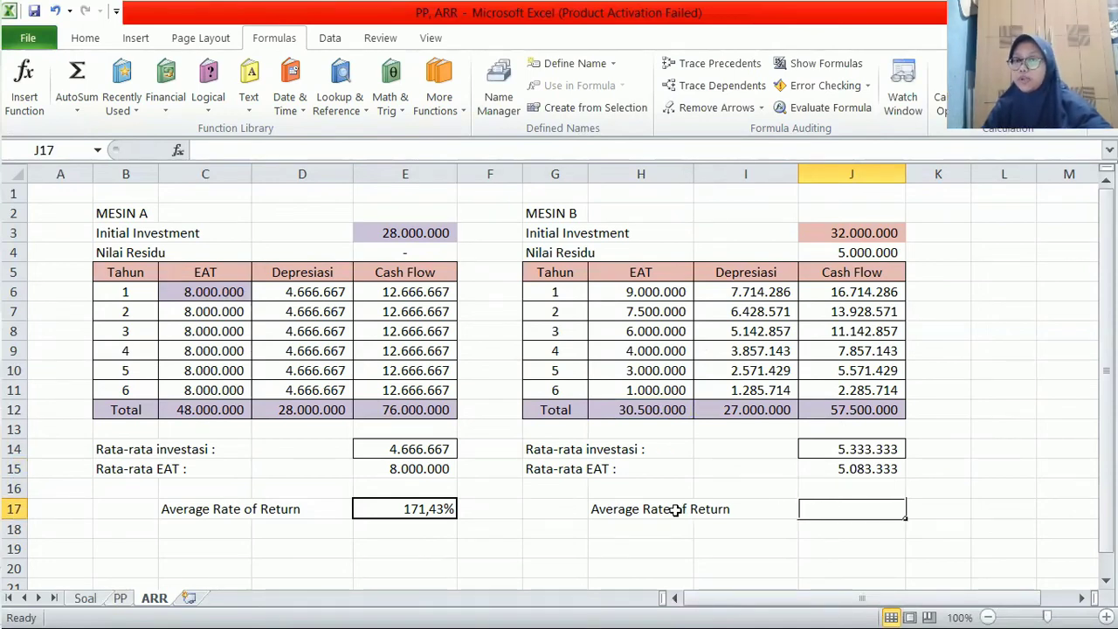
left_click(403, 511)
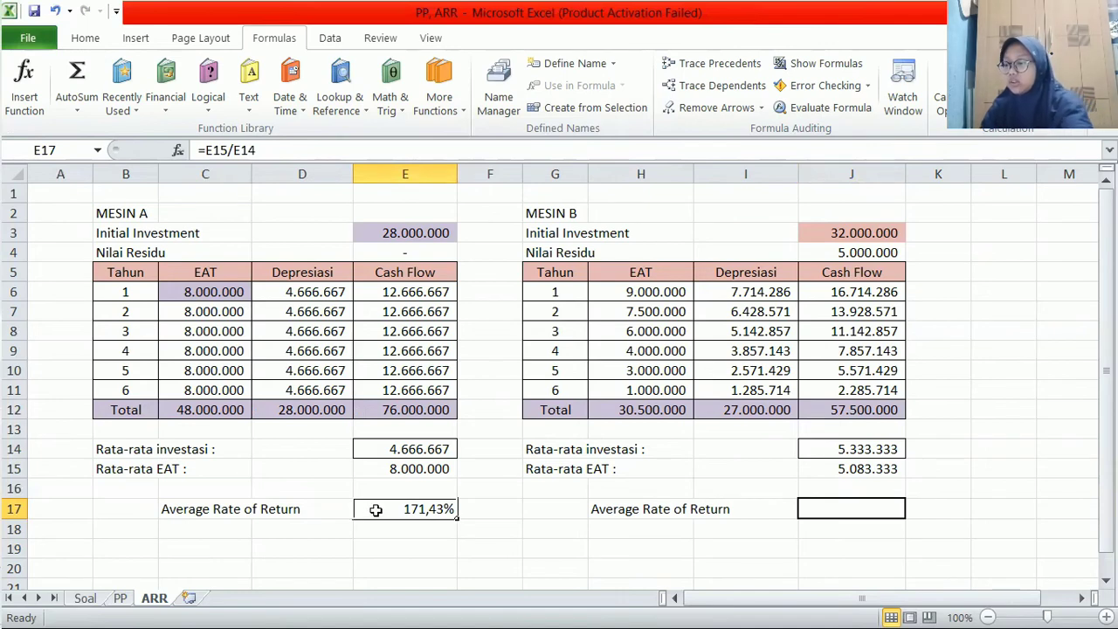
key("ctrl+c")
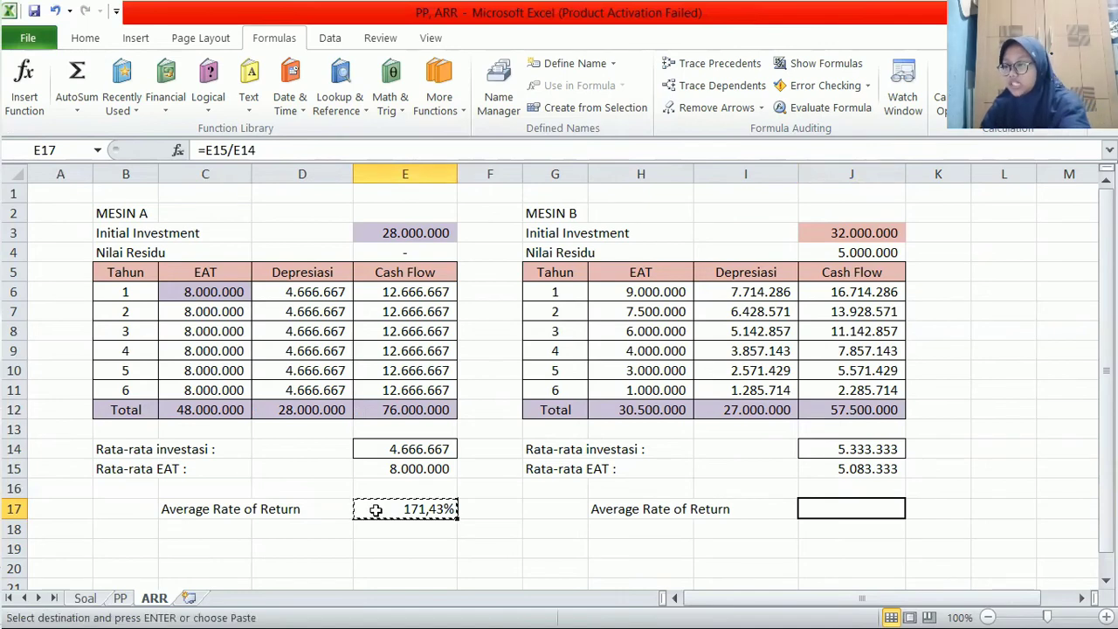
left_click(823, 508)
key("Return")
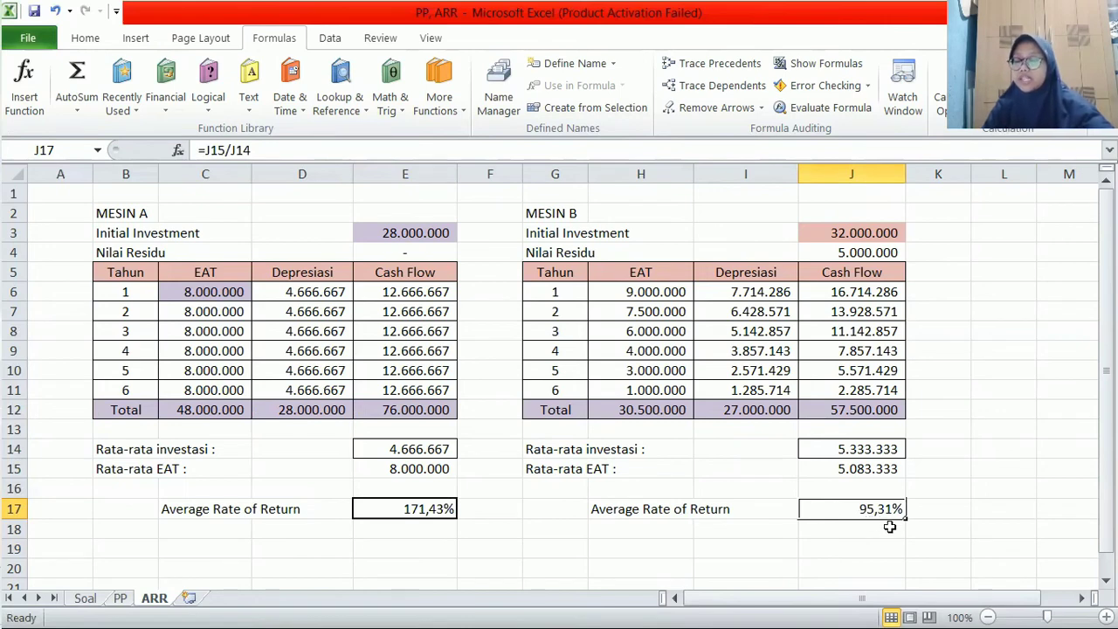
Compare the payback period results in the PP sheet with the Average Rate of Return results in the ARR sheet.
left_click_drag(1106, 457, 1106, 457)
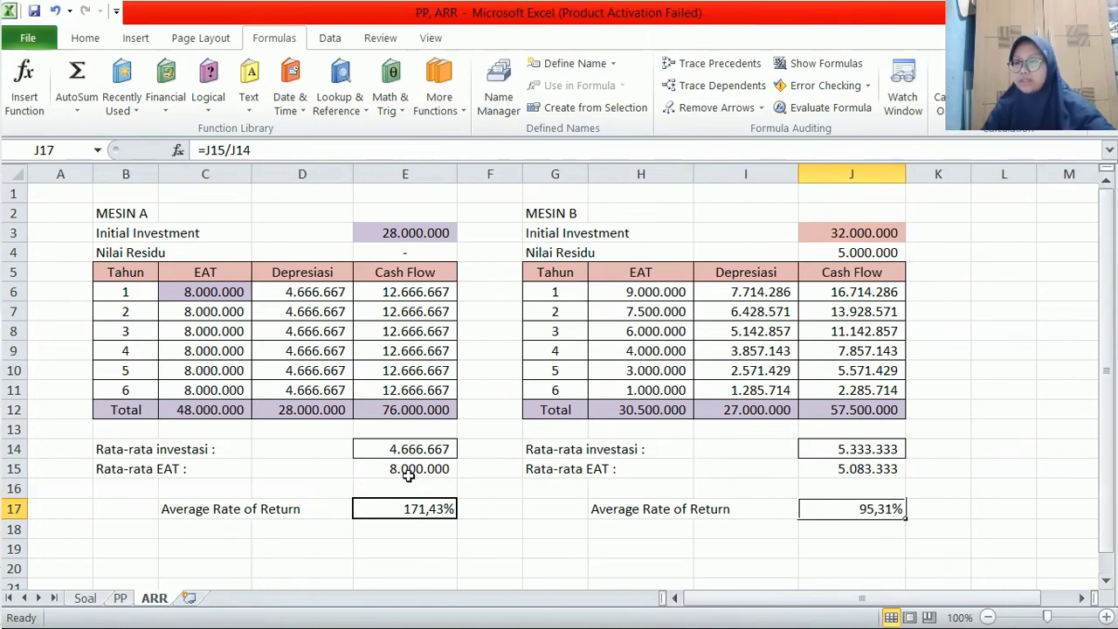
left_click(119, 598)
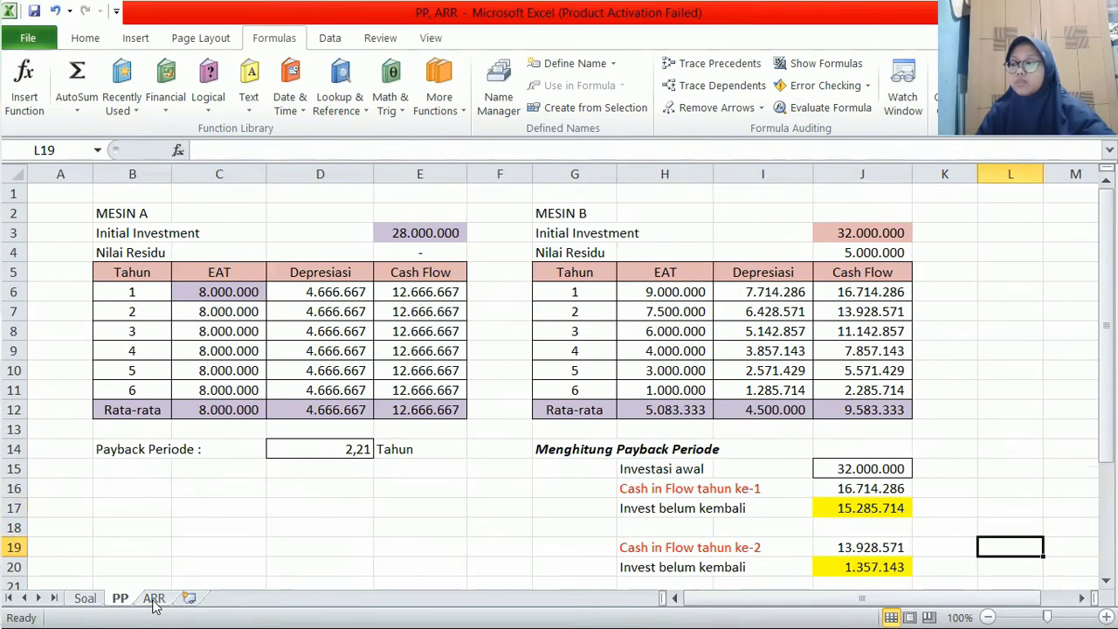
left_click(154, 599)
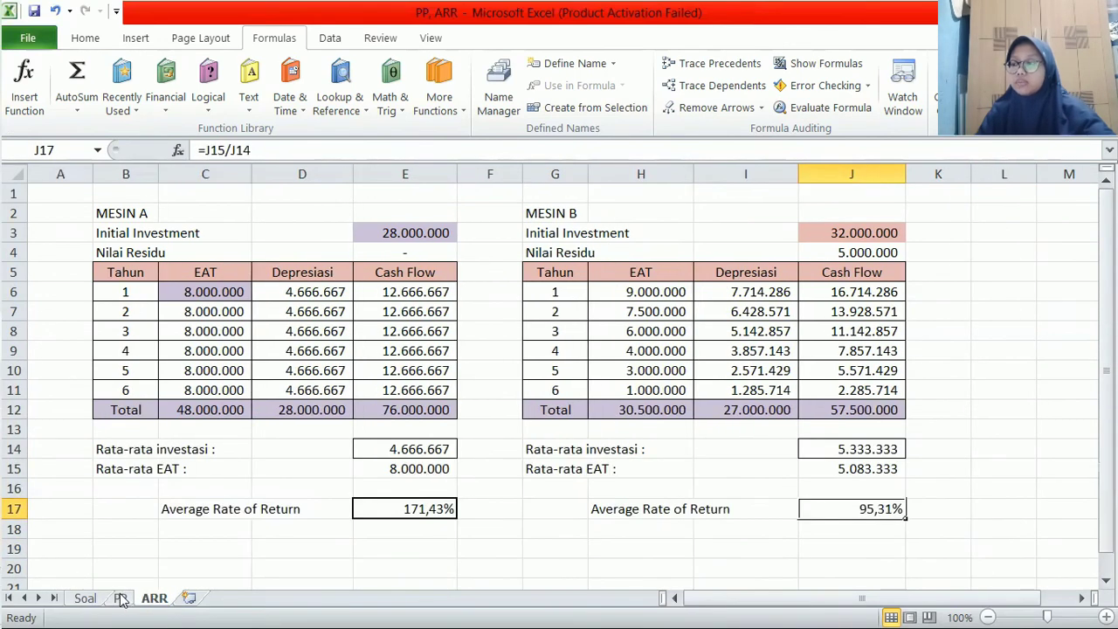
left_click(122, 600)
left_click(155, 600)
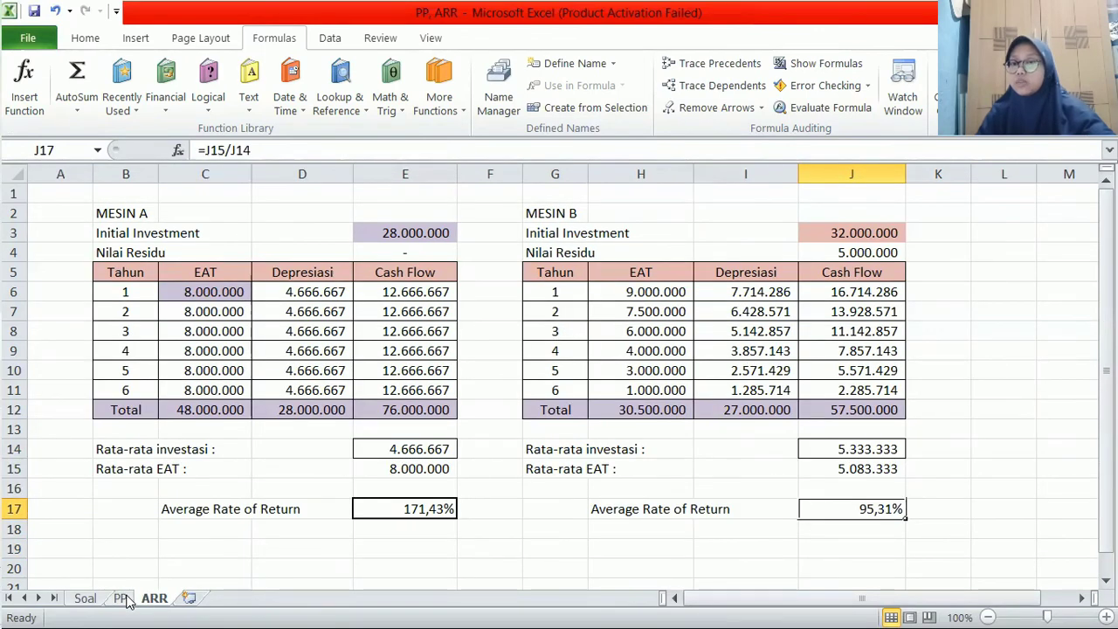
left_click(122, 599)
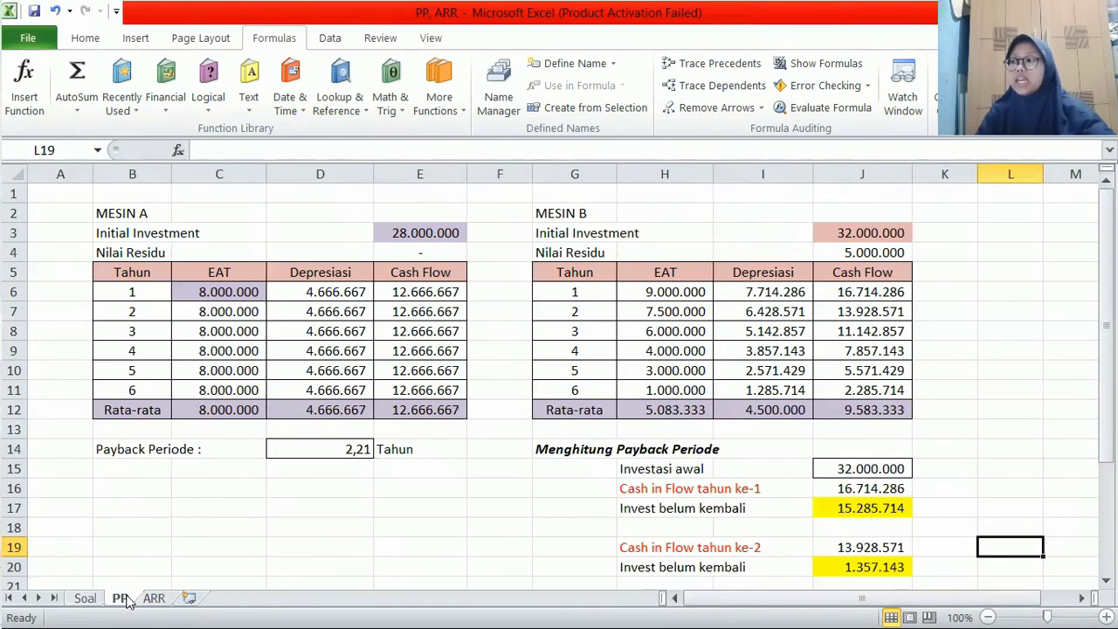
left_click(155, 600)
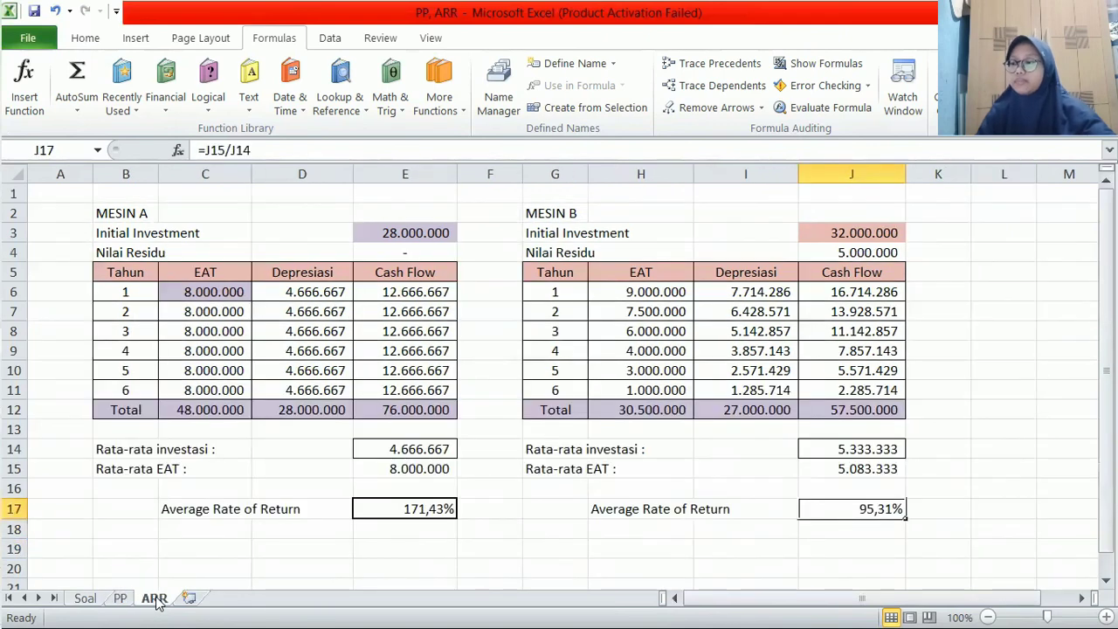
left_click(122, 599)
left_click(154, 599)
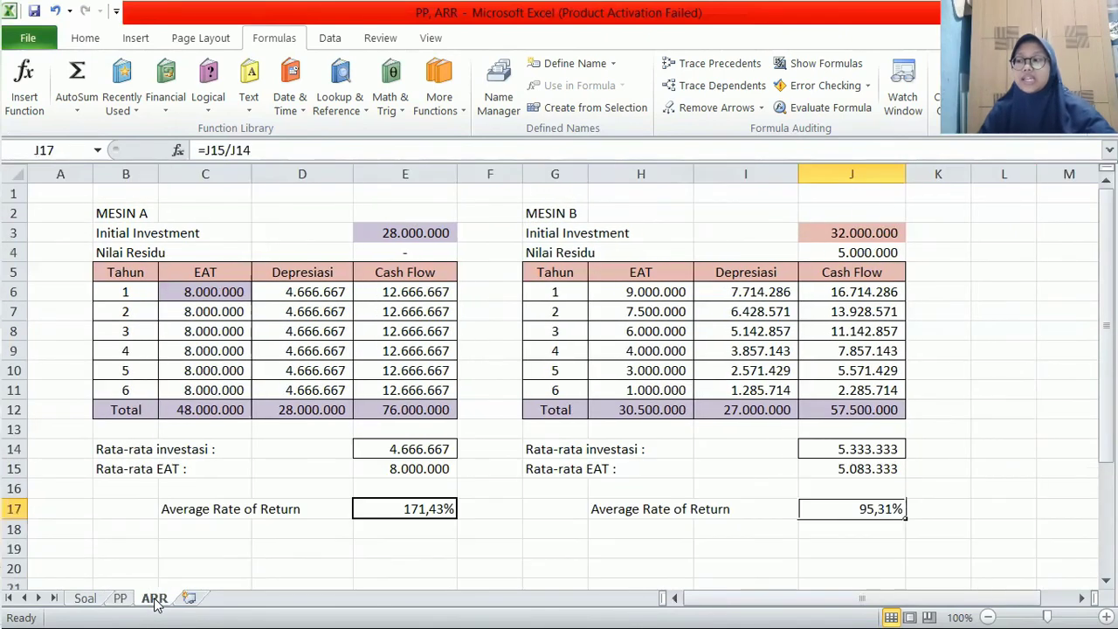